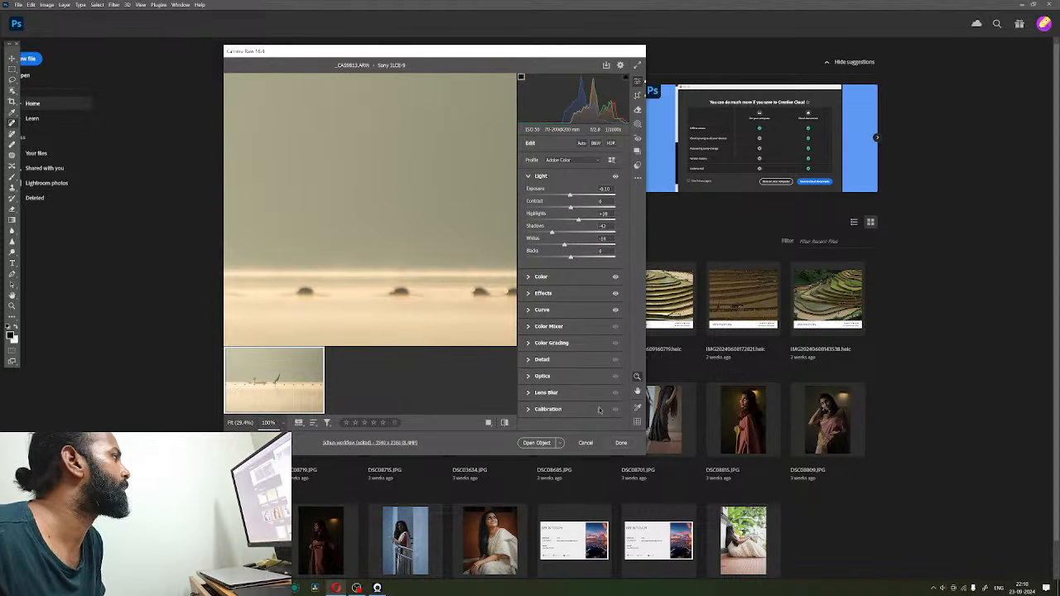
- Reset all Camera Raw adjustments on the photo to their default values
{"action": "left_click", "coordinate": [638, 178]}
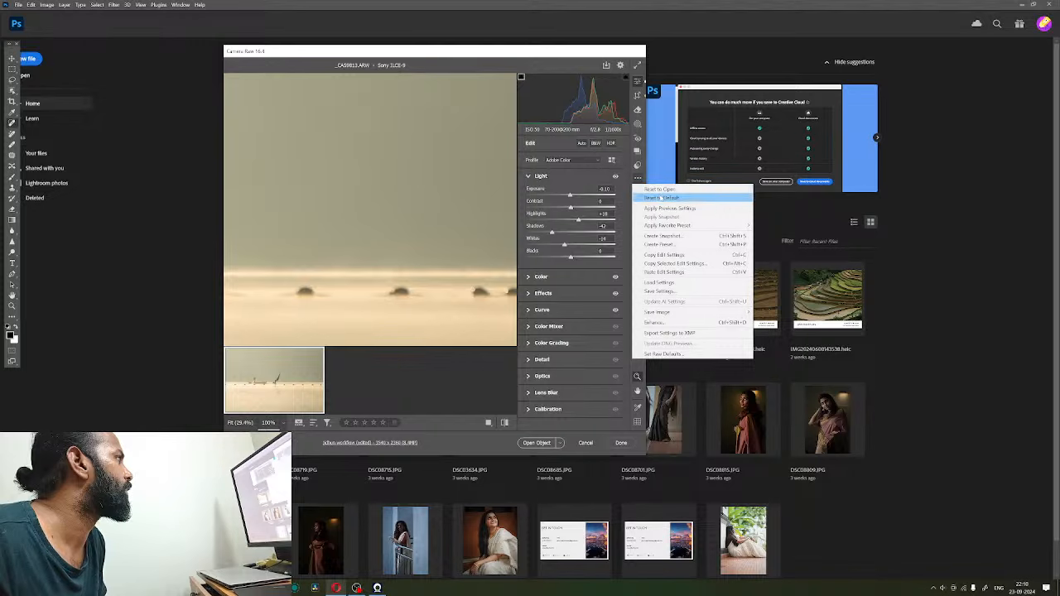
{"action": "left_click", "coordinate": [655, 197]}
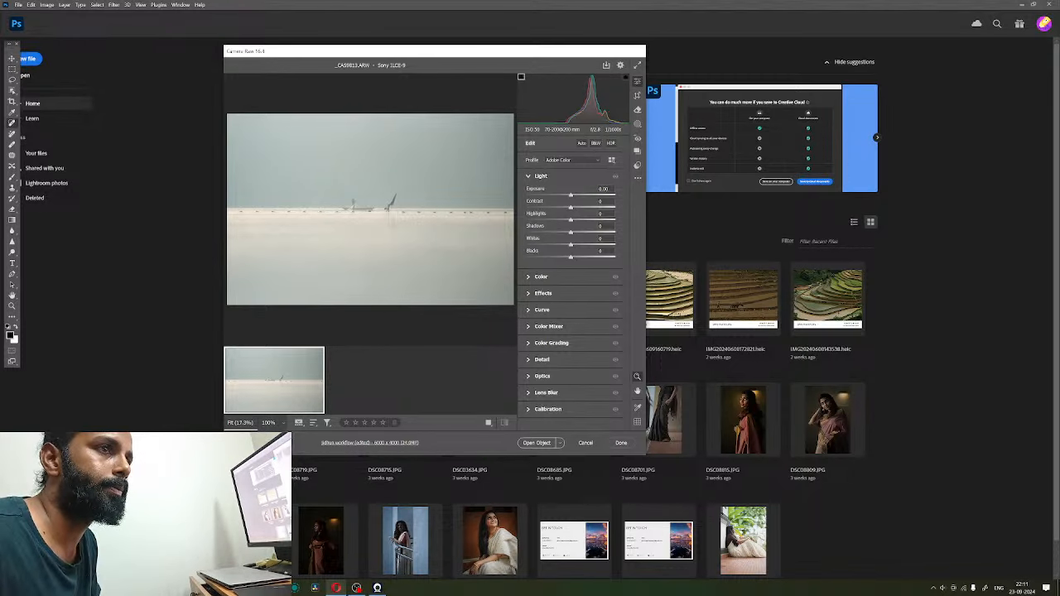
{"action": "left_click", "coordinate": [370, 443]}
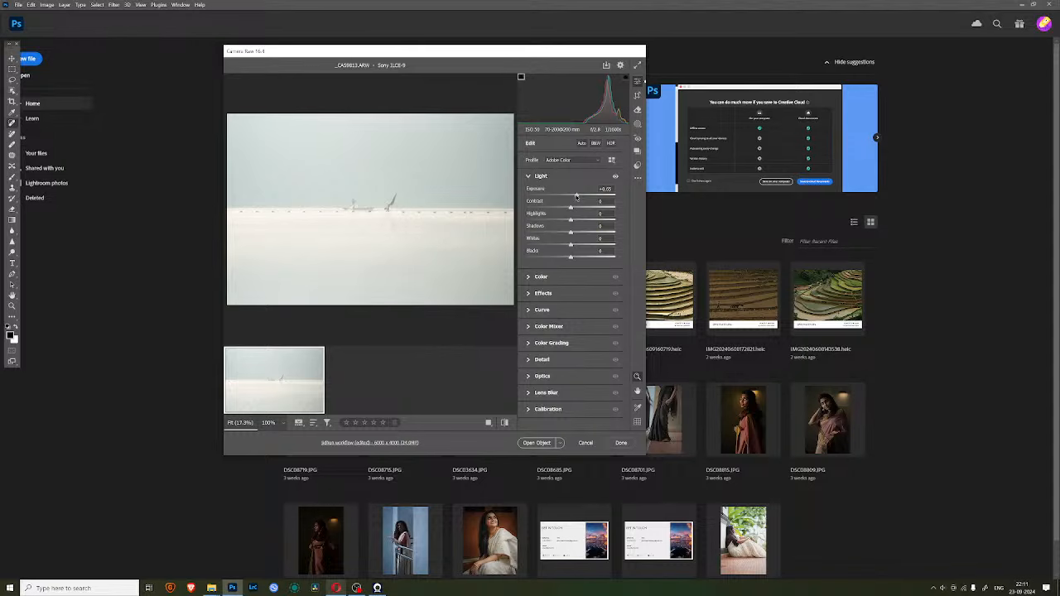
- Try brighter exposures, restore the default, and settle on a slightly lowered exposure with contrast at about +10
{"action": "left_click_drag", "start_coordinate": [577, 196], "coordinate": [575, 196]}
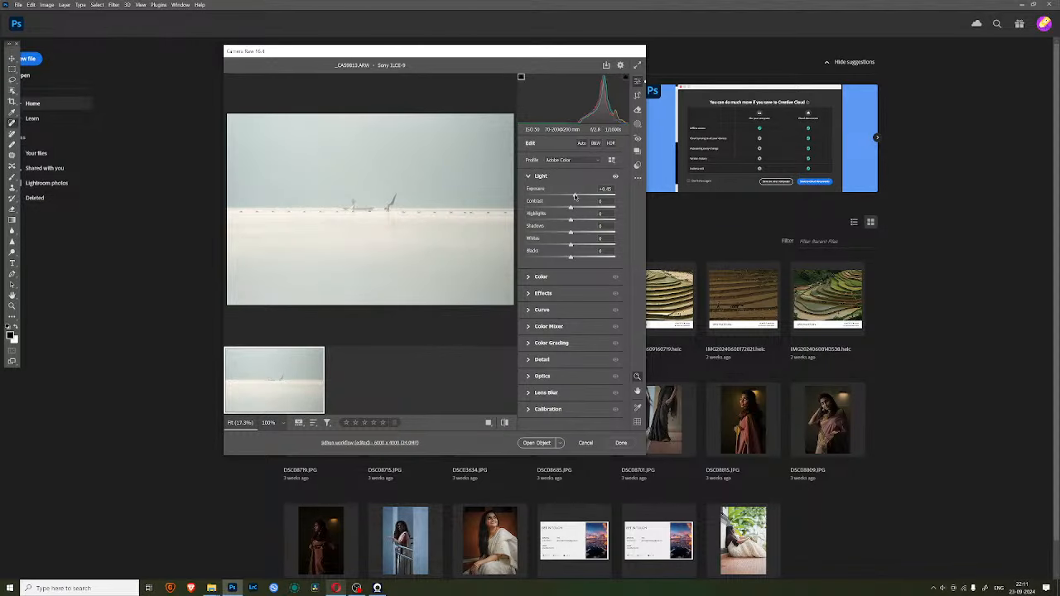
{"action": "left_click_drag", "start_coordinate": [575, 196], "coordinate": [573, 202]}
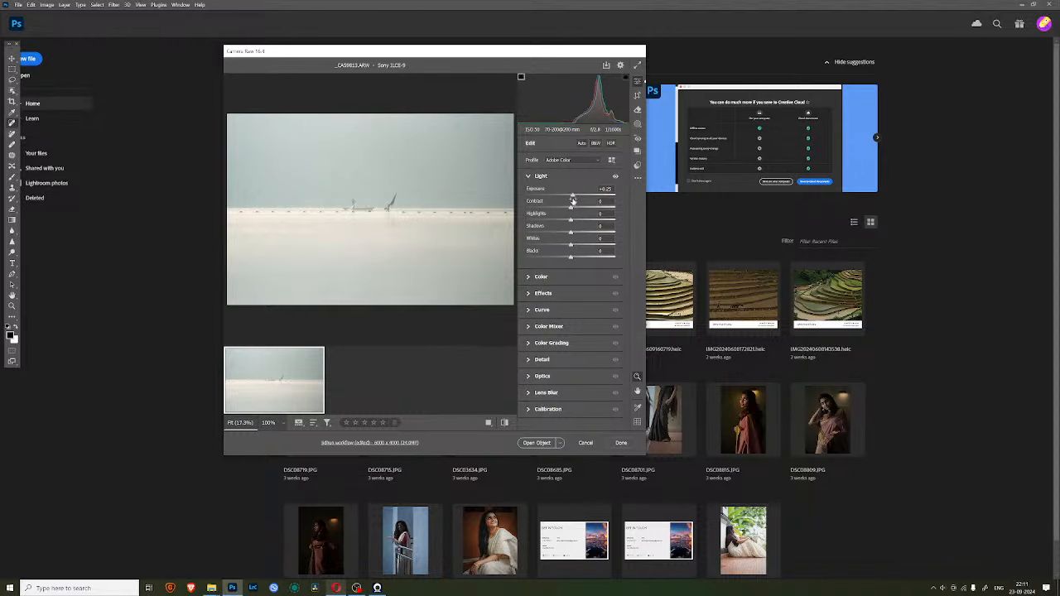
{"action": "double_click", "coordinate": [570, 196]}
{"action": "left_click_drag", "start_coordinate": [570, 195], "coordinate": [575, 234]}
{"action": "left_click_drag", "start_coordinate": [572, 195], "coordinate": [568, 196]}
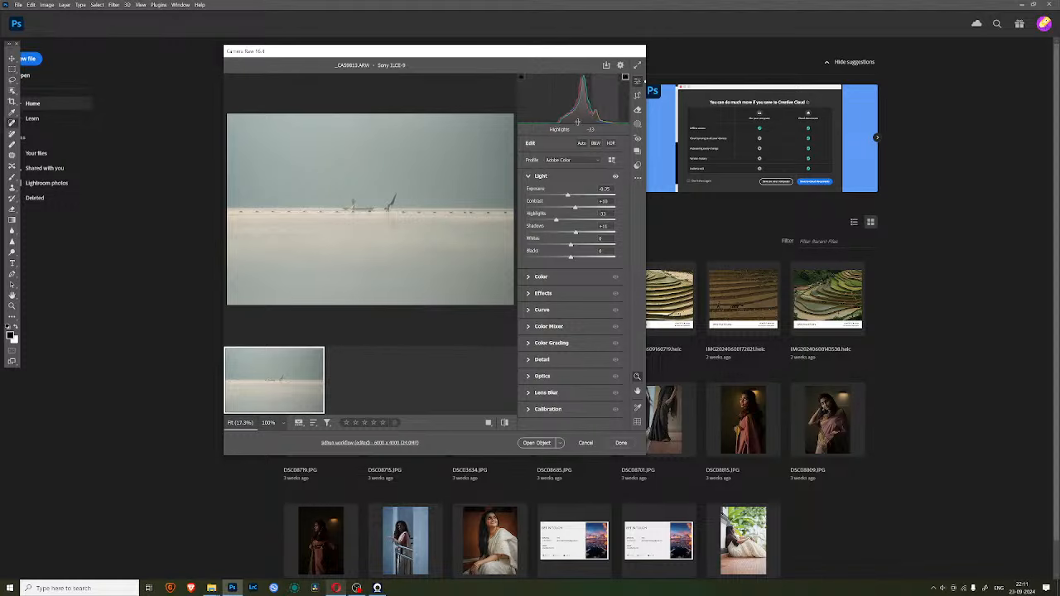
- Darken the tonal ranges by setting Highlights to about -55, Shadows to -64 and Blacks to -12
{"action": "left_click_drag", "start_coordinate": [605, 112], "coordinate": [581, 113]}
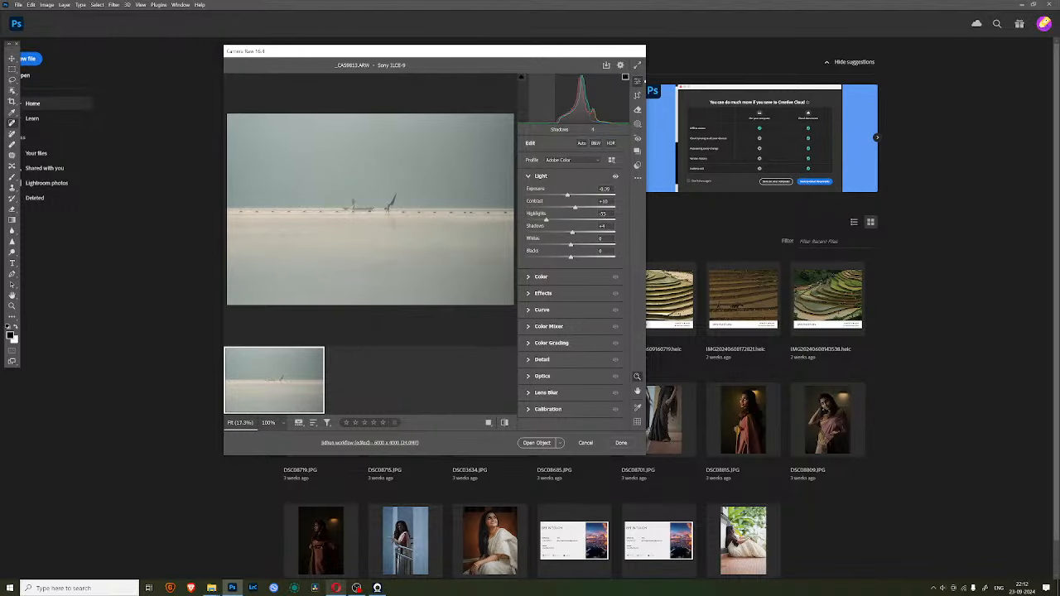
{"action": "mouse_move", "coordinate": [546, 113]}
{"action": "left_mouse_down"}
{"action": "mouse_move", "coordinate": [528, 113]}
{"action": "mouse_move", "coordinate": [560, 117]}
{"action": "left_mouse_up"}
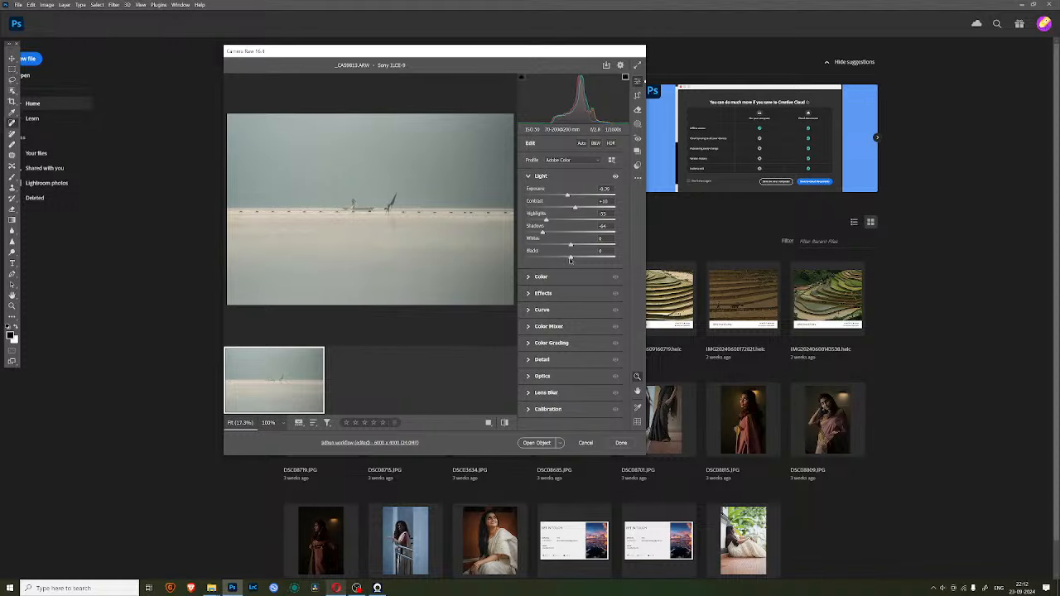
{"action": "left_click_drag", "start_coordinate": [570, 259], "coordinate": [565, 258]}
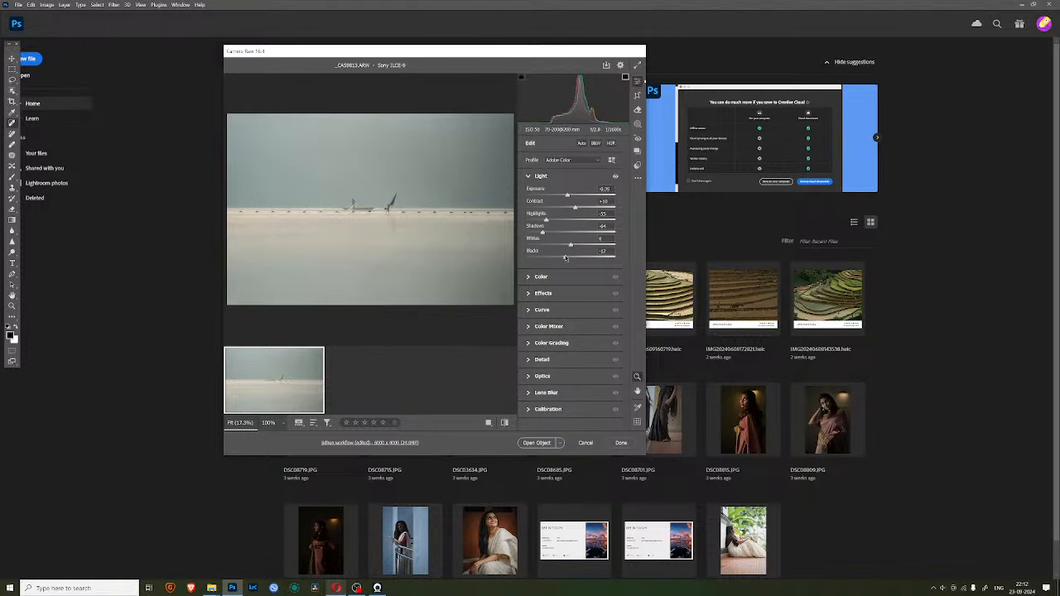
- In the Calibration settings, raise the blue and green primary saturation and set the red primary saturation to about +42
{"action": "left_click", "coordinate": [549, 409]}
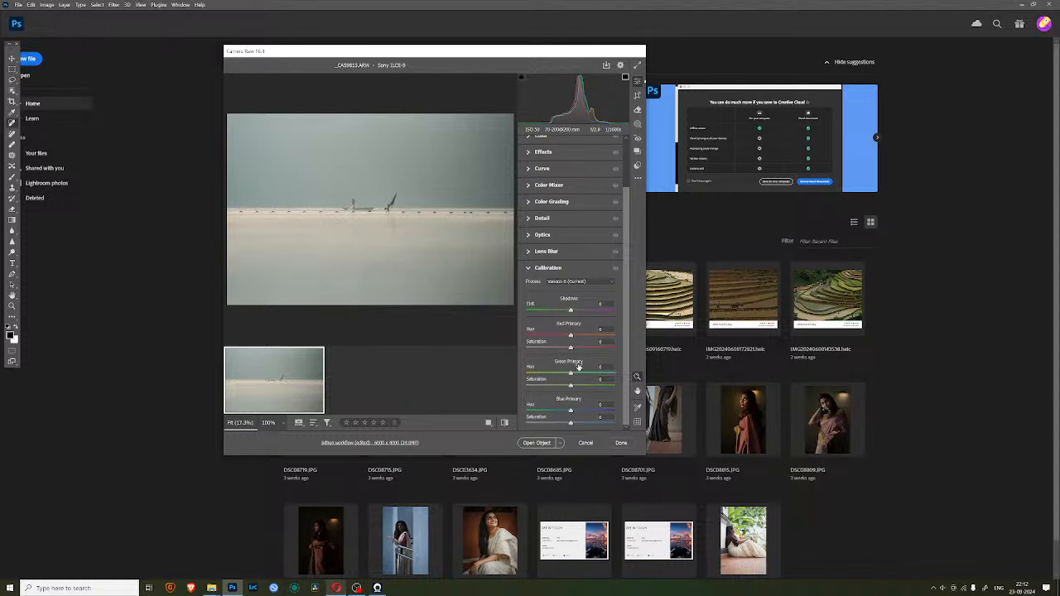
{"action": "left_click", "coordinate": [583, 423]}
{"action": "left_click_drag", "start_coordinate": [584, 423], "coordinate": [585, 425]}
{"action": "left_click_drag", "start_coordinate": [584, 423], "coordinate": [586, 425]}
{"action": "left_click_drag", "start_coordinate": [584, 388], "coordinate": [586, 387]}
{"action": "left_click_drag", "start_coordinate": [581, 348], "coordinate": [589, 351]}
{"action": "scroll", "coordinate": [555, 179], "scroll_direction": "up", "scroll_amount": 1}
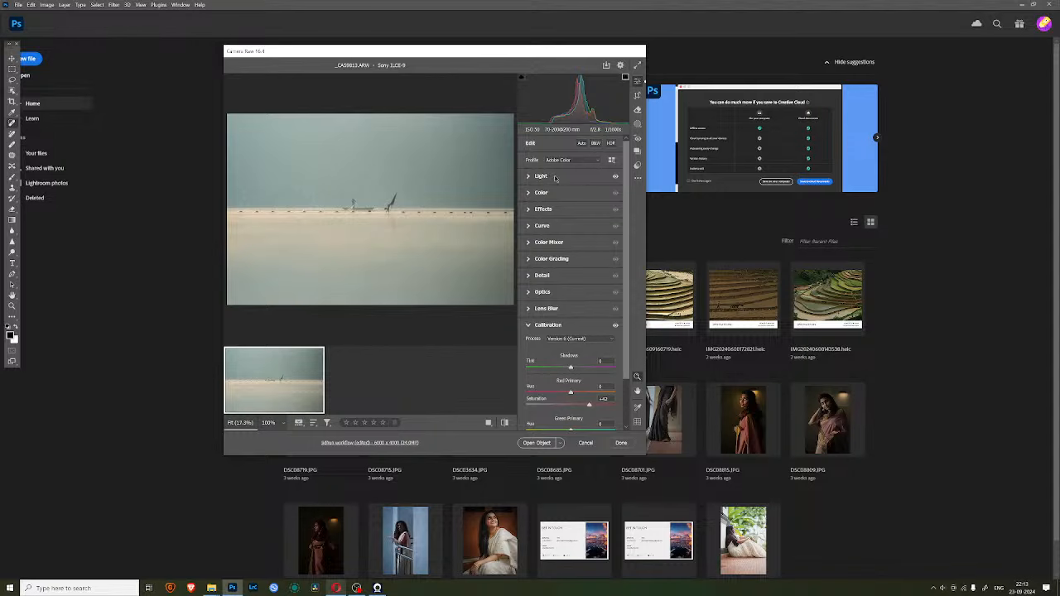
- Fine-tune the white balance temperature, trying 4500 and 5000, and adjust the vibrance
{"action": "left_click", "coordinate": [555, 176]}
{"action": "left_click", "coordinate": [555, 176]}
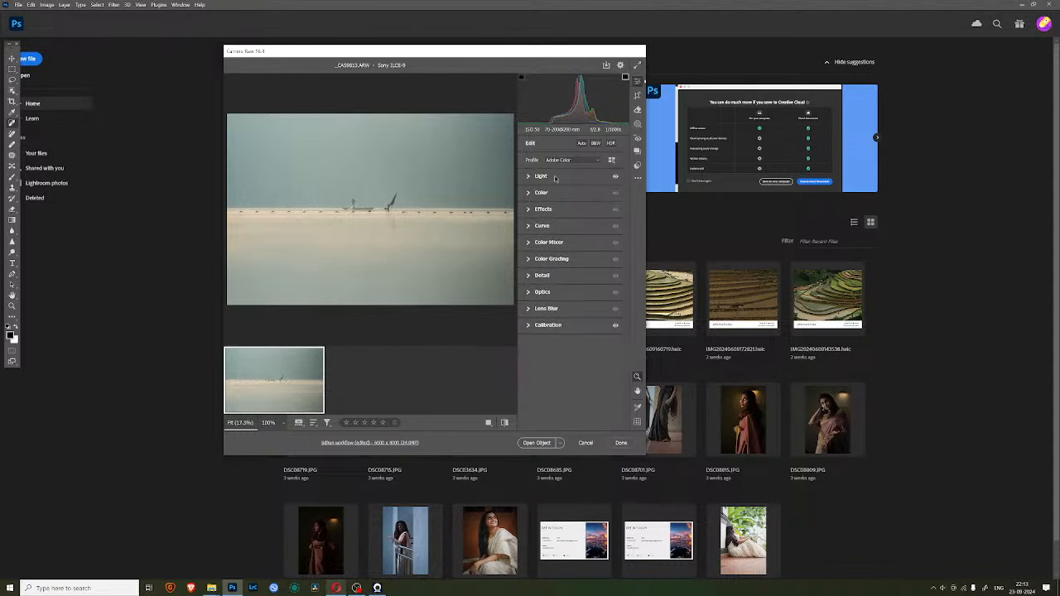
{"action": "left_click", "coordinate": [556, 192]}
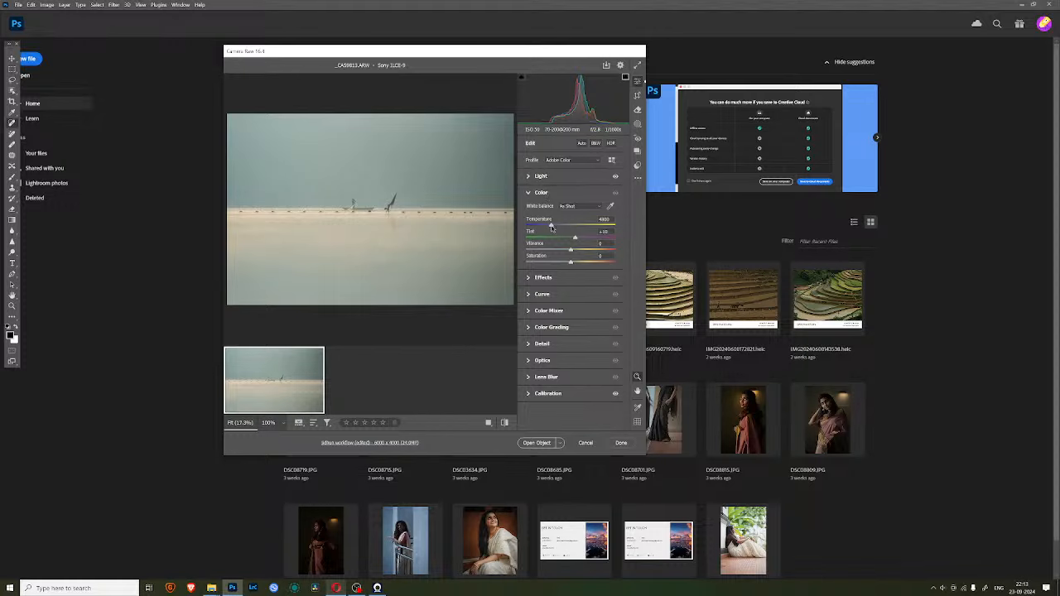
{"action": "left_click_drag", "start_coordinate": [551, 226], "coordinate": [548, 226]}
{"action": "left_click_drag", "start_coordinate": [548, 226], "coordinate": [549, 227]}
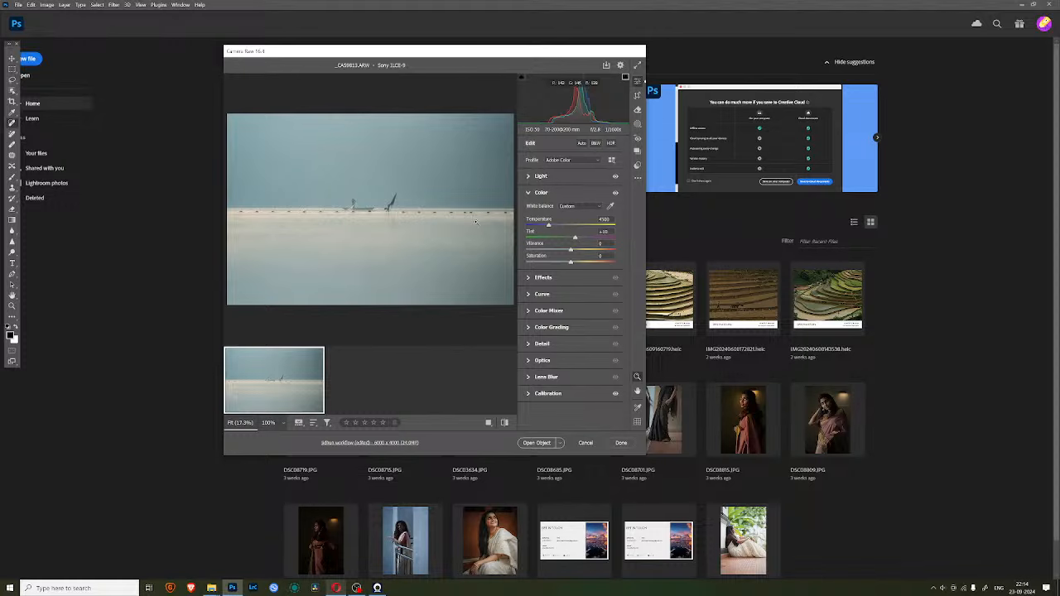
{"action": "left_click_drag", "start_coordinate": [550, 225], "coordinate": [553, 227]}
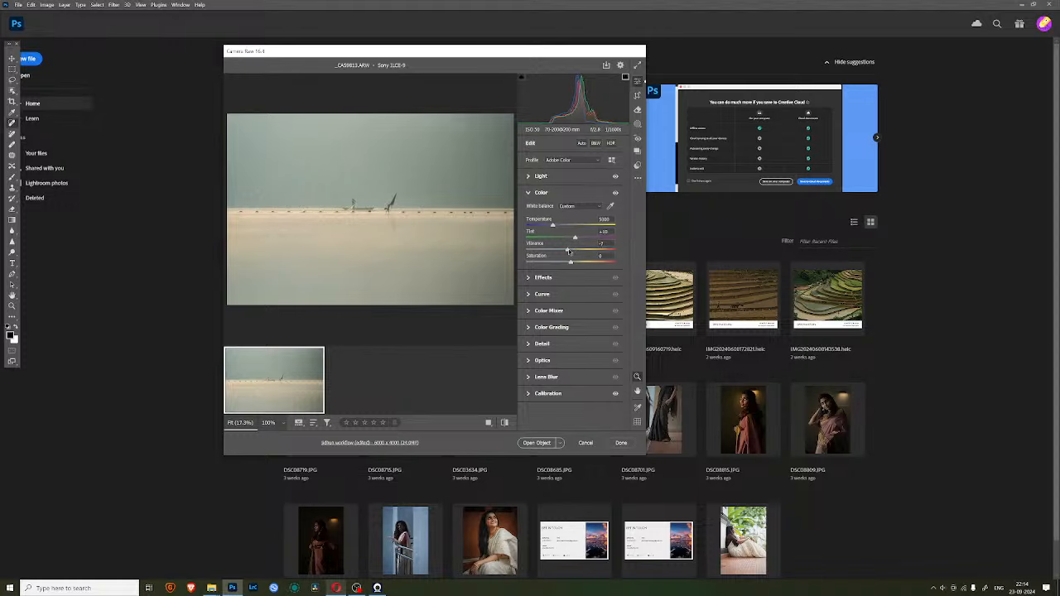
{"action": "left_click_drag", "start_coordinate": [570, 251], "coordinate": [579, 255]}
{"action": "left_click_drag", "start_coordinate": [579, 255], "coordinate": [552, 227]}
- Set Dehaze to about +45 and raise the texture and clarity very slightly
{"action": "left_click", "coordinate": [544, 278]}
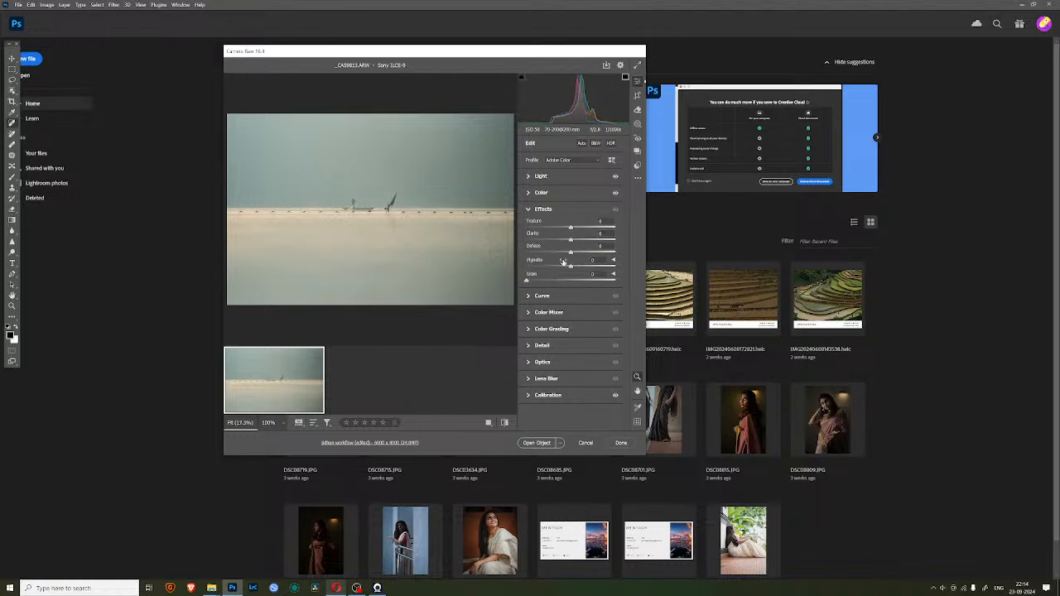
{"action": "left_click_drag", "start_coordinate": [571, 254], "coordinate": [587, 253]}
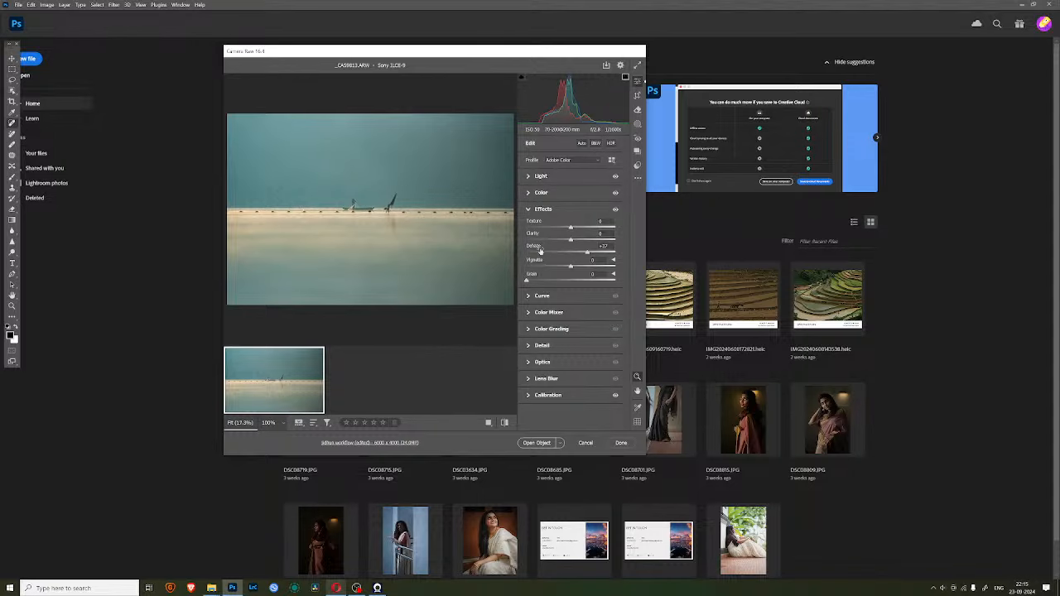
{"action": "mouse_move", "coordinate": [595, 253]}
{"action": "left_mouse_down"}
{"action": "mouse_move", "coordinate": [606, 257]}
{"action": "mouse_move", "coordinate": [591, 260]}
{"action": "left_mouse_up"}
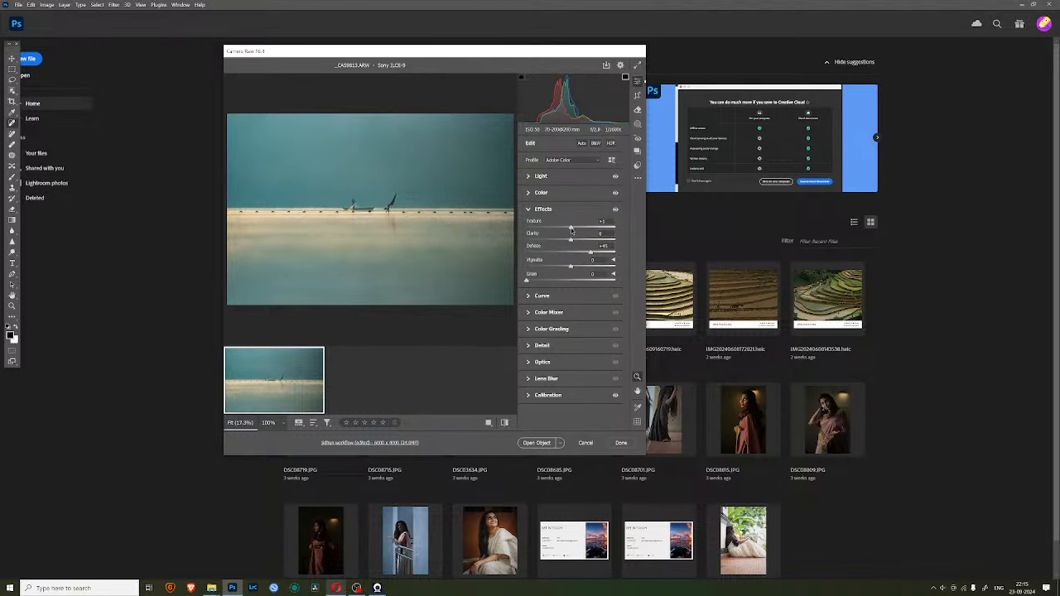
{"action": "left_click_drag", "start_coordinate": [570, 240], "coordinate": [572, 241]}
- Shape the parametric tone curve for more contrast with Lights at +22 and Shadows at about -32
{"action": "left_click", "coordinate": [547, 300]}
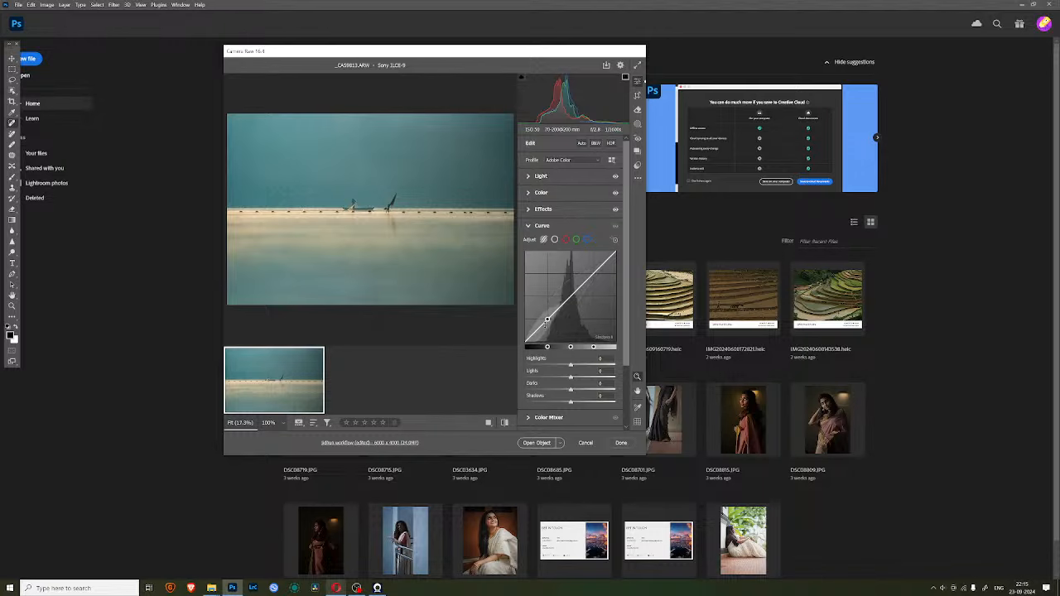
{"action": "left_click_drag", "start_coordinate": [547, 318], "coordinate": [547, 328]}
{"action": "left_click_drag", "start_coordinate": [579, 292], "coordinate": [582, 278]}
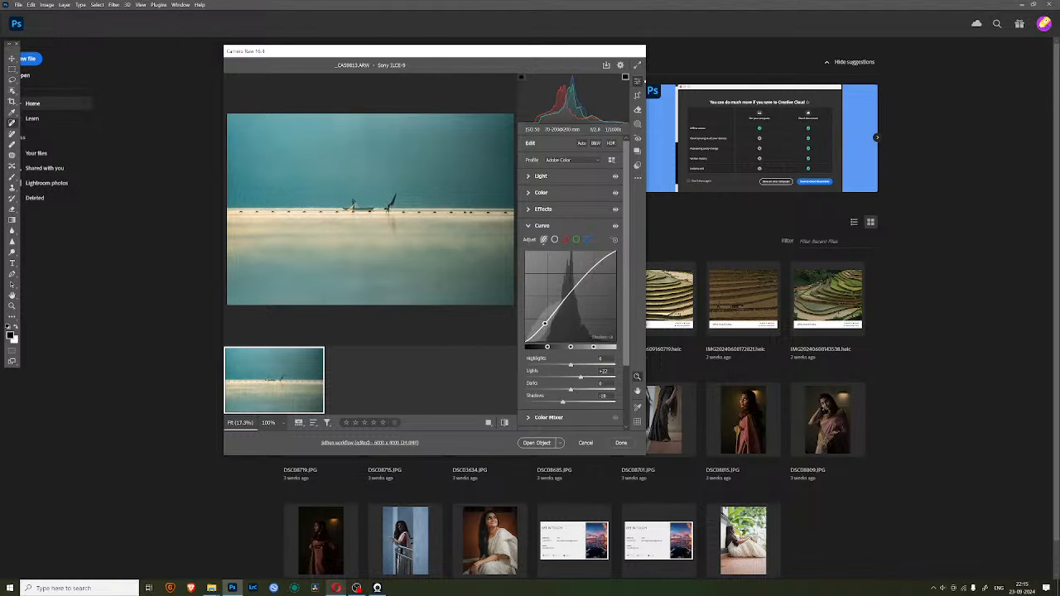
{"action": "left_click_drag", "start_coordinate": [548, 318], "coordinate": [543, 329]}
{"action": "scroll", "coordinate": [554, 391], "scroll_direction": "down", "scroll_amount": 1}
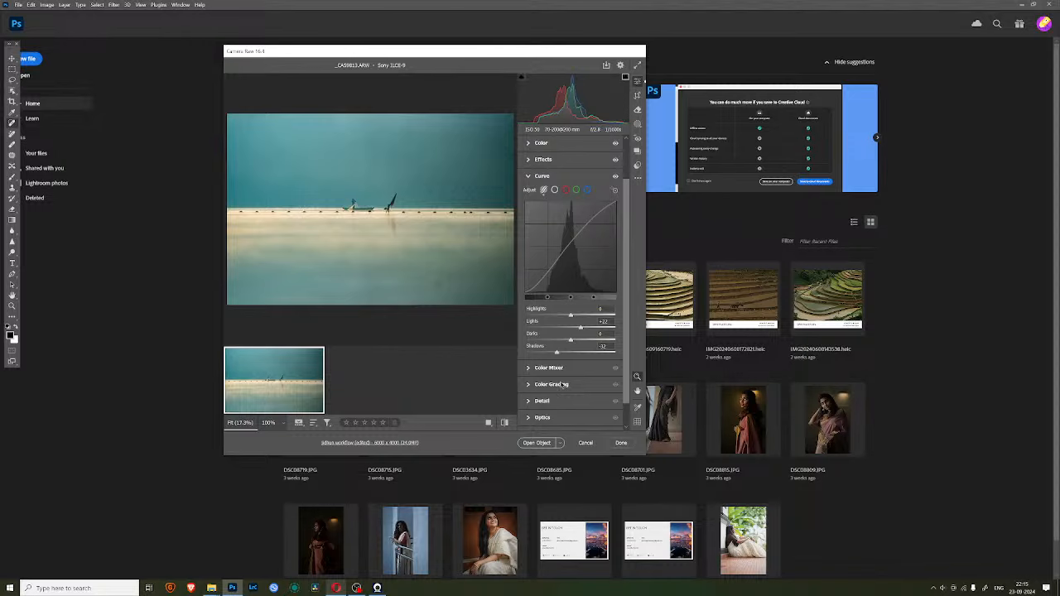
- Use targeted adjustment on the blue-green sky to raise Aquas saturation to about +16 and Blues saturation to about +14
{"action": "left_click", "coordinate": [553, 370]}
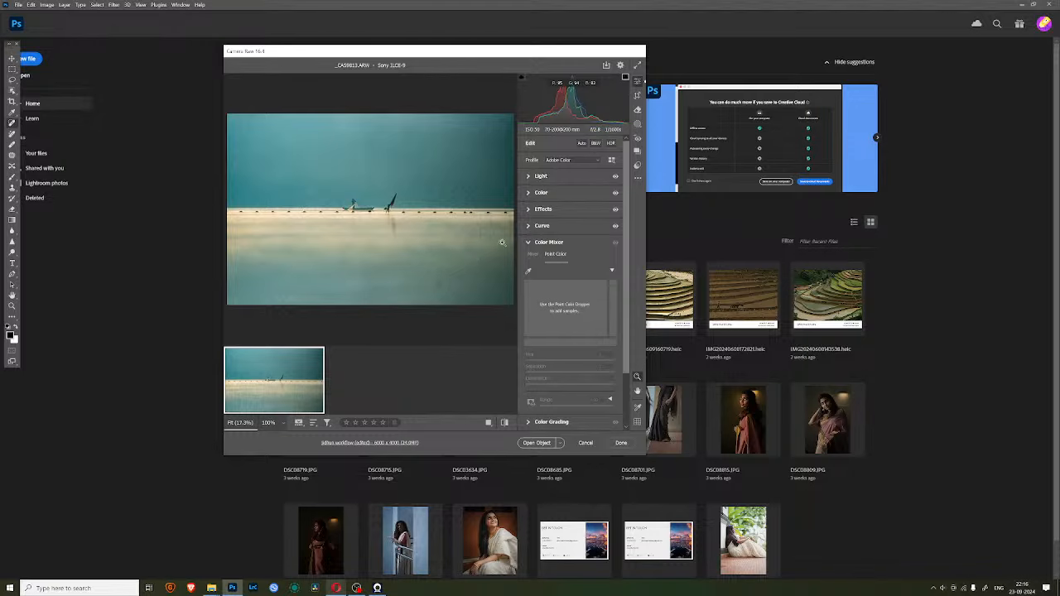
{"action": "left_click", "coordinate": [532, 254]}
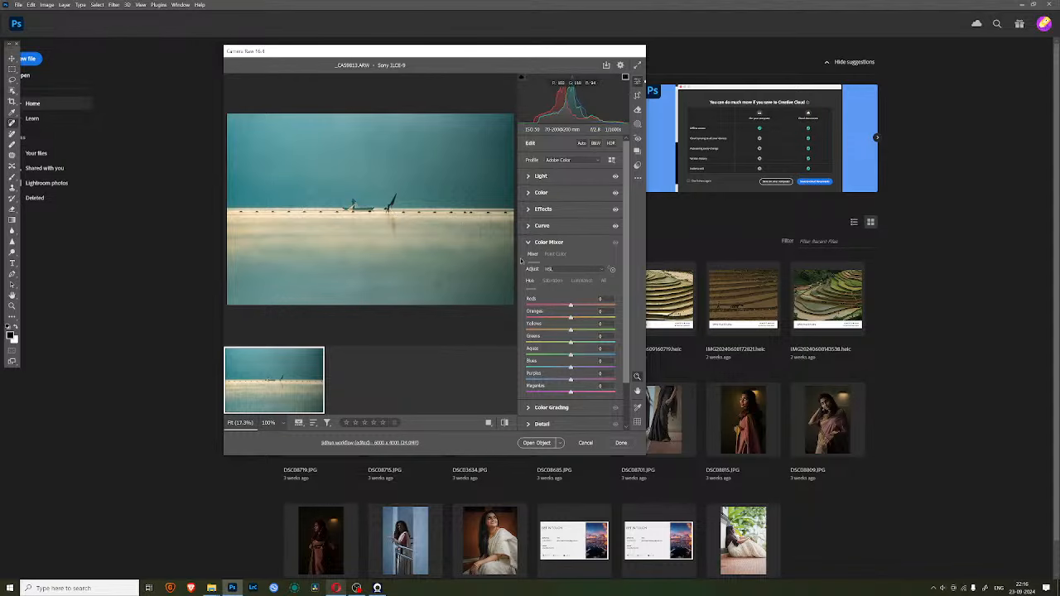
{"action": "left_click", "coordinate": [614, 271]}
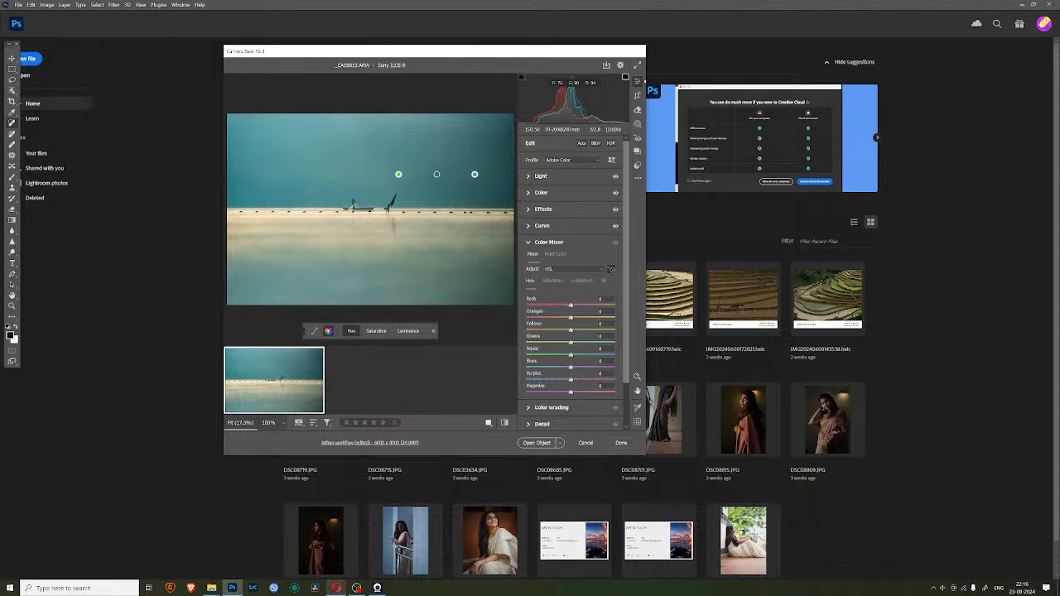
{"action": "left_click", "coordinate": [612, 270]}
{"action": "left_click", "coordinate": [613, 270]}
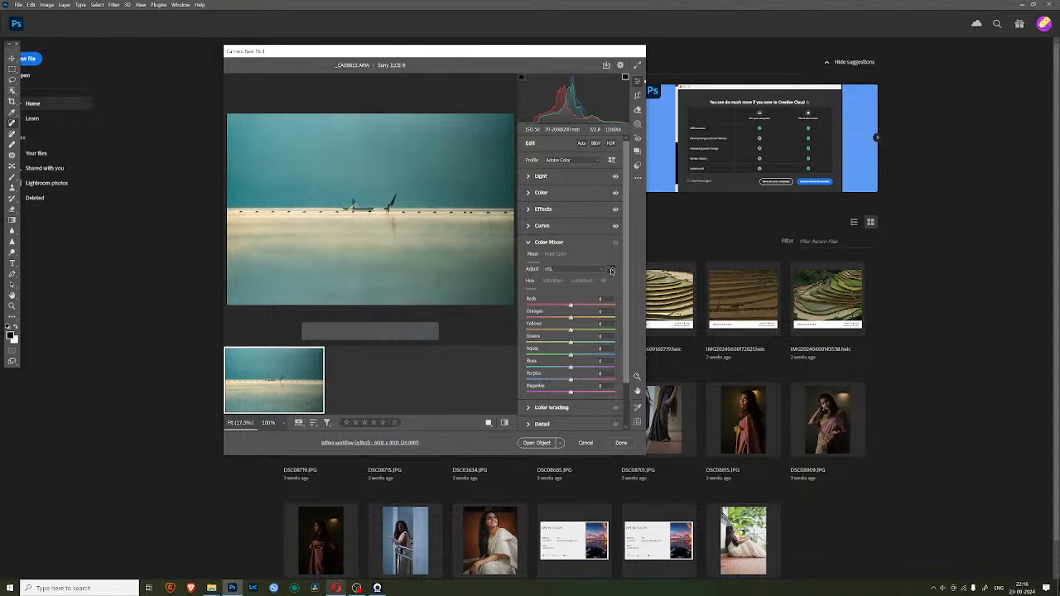
{"action": "left_click", "coordinate": [552, 281]}
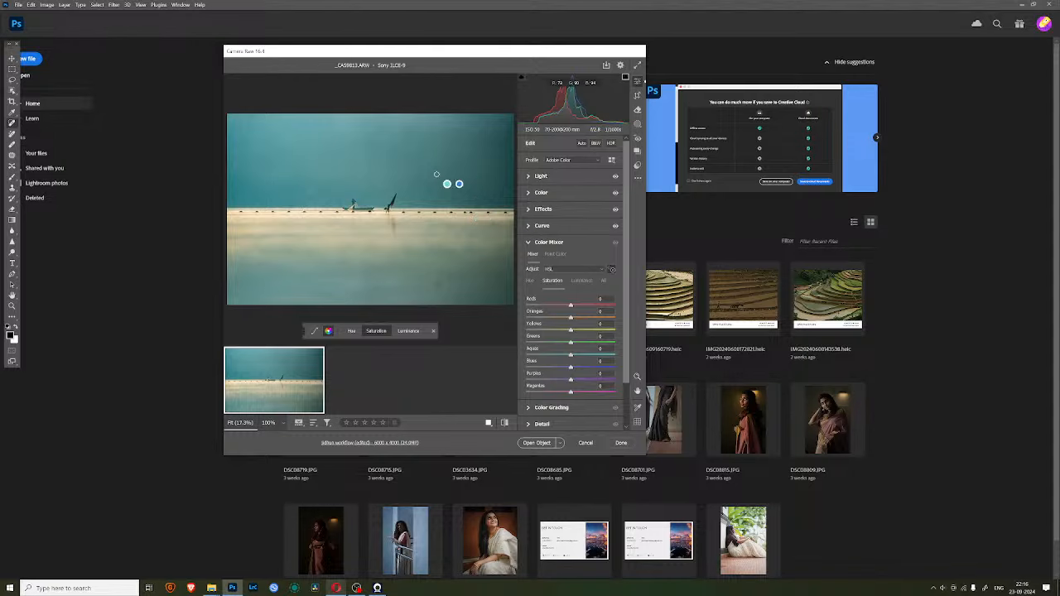
{"action": "left_click_drag", "start_coordinate": [436, 174], "coordinate": [442, 174]}
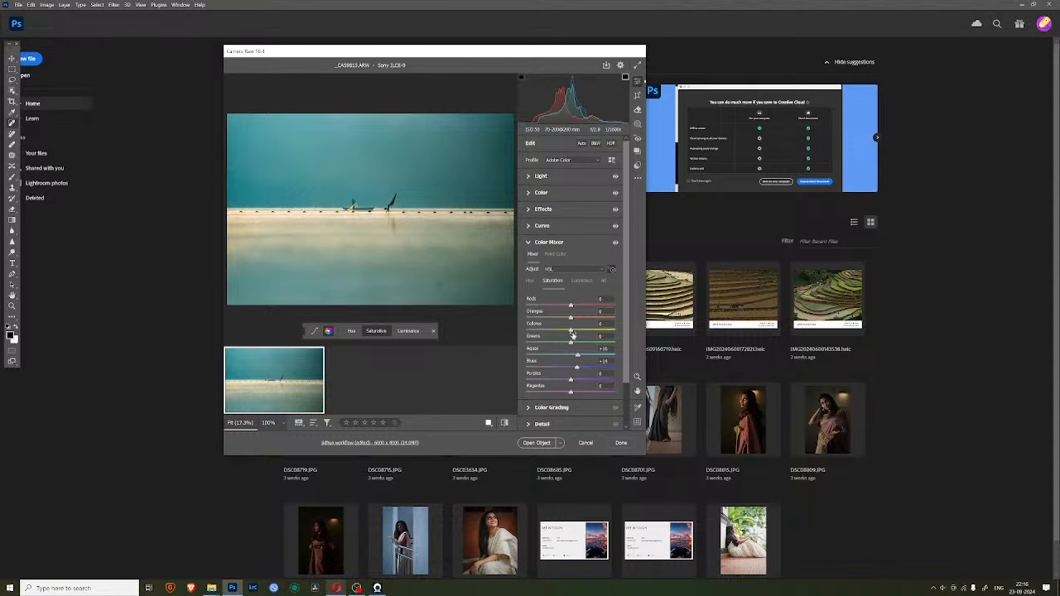
{"action": "mouse_move", "coordinate": [578, 355]}
{"action": "left_mouse_down"}
{"action": "mouse_move", "coordinate": [598, 357]}
{"action": "mouse_move", "coordinate": [577, 355]}
{"action": "left_mouse_up"}
- Refine the colours of the sky and the pale water just below the horizon with targeted adjustments
{"action": "left_click", "coordinate": [611, 269]}
{"action": "left_click_drag", "start_coordinate": [388, 173], "coordinate": [397, 172]}
{"action": "left_click_drag", "start_coordinate": [368, 221], "coordinate": [374, 221]}
- Brighten the warm tones by setting luminance to about +16 for Yellows and +13 for Oranges, and slightly higher for Reds
{"action": "left_click", "coordinate": [582, 281]}
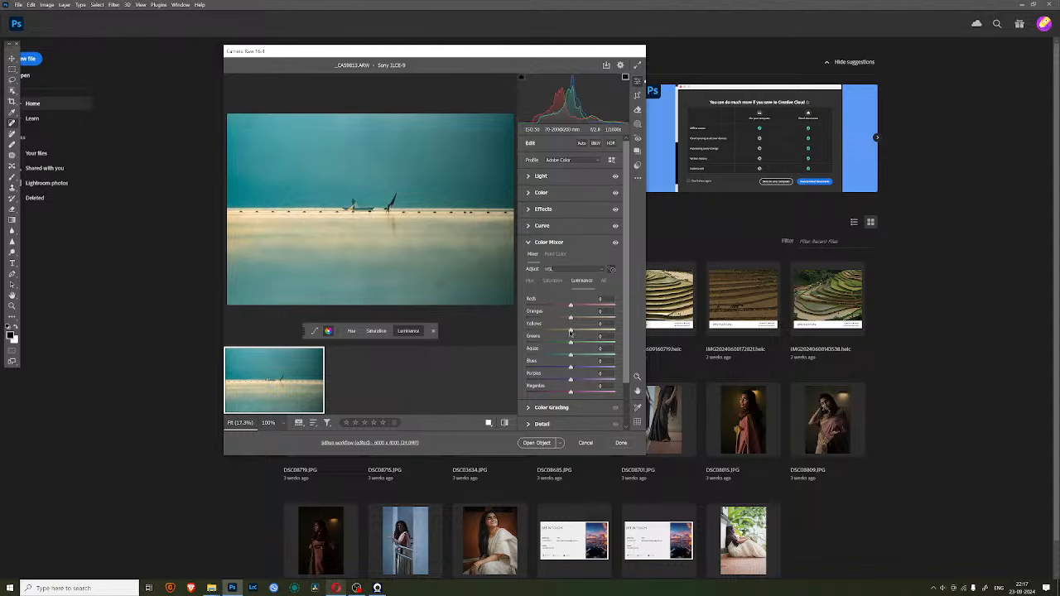
{"action": "left_click_drag", "start_coordinate": [570, 331], "coordinate": [578, 331]}
{"action": "left_click_drag", "start_coordinate": [578, 332], "coordinate": [577, 319]}
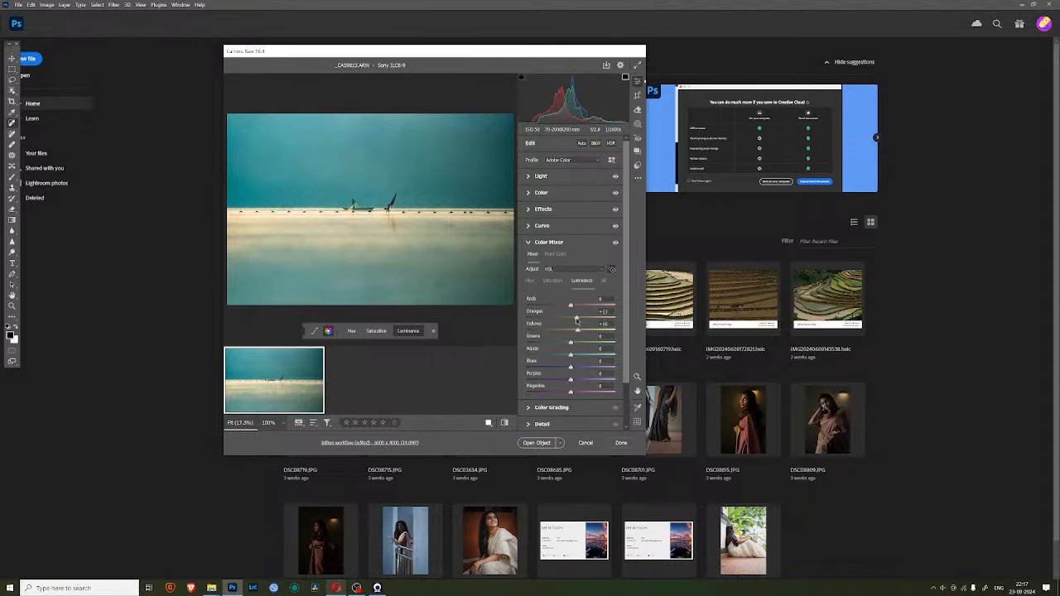
{"action": "left_click_drag", "start_coordinate": [571, 307], "coordinate": [573, 307]}
- Sample the pale cream water just below the horizon as a Point Color
{"action": "left_click", "coordinate": [555, 253]}
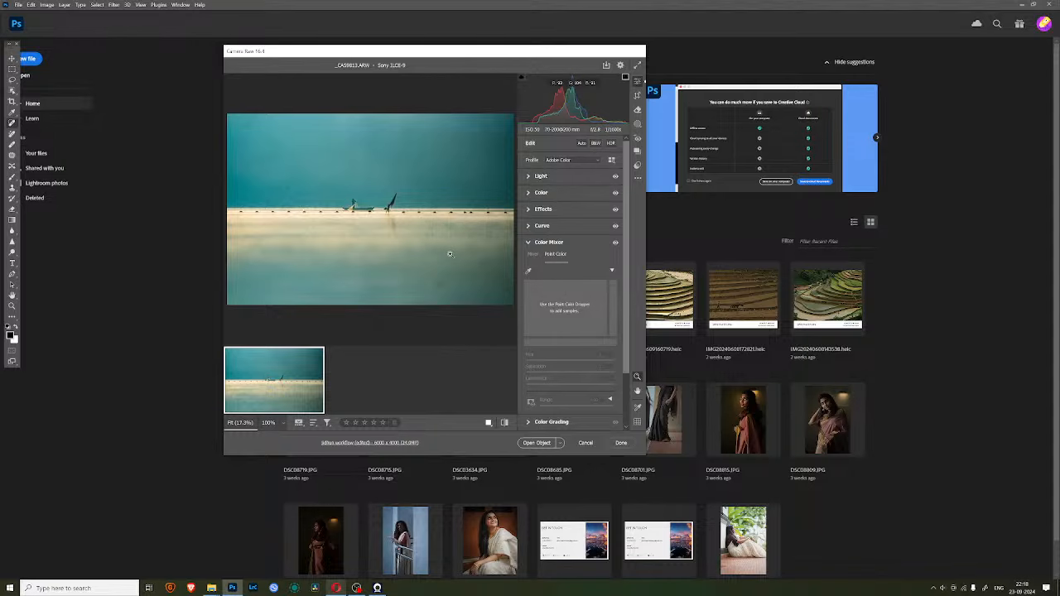
{"action": "left_click", "coordinate": [530, 272]}
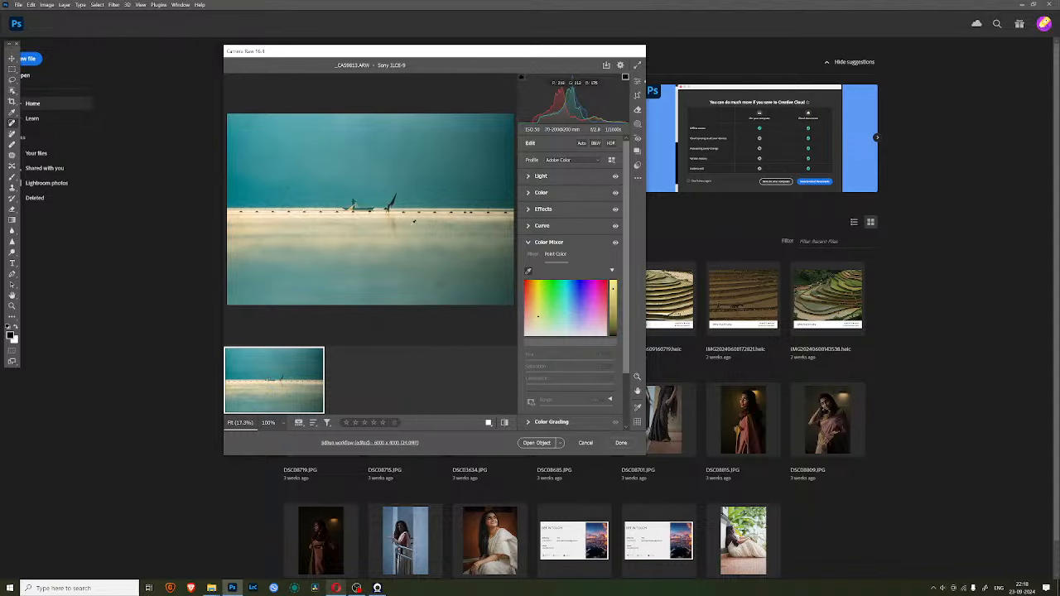
{"action": "left_click", "coordinate": [406, 221]}
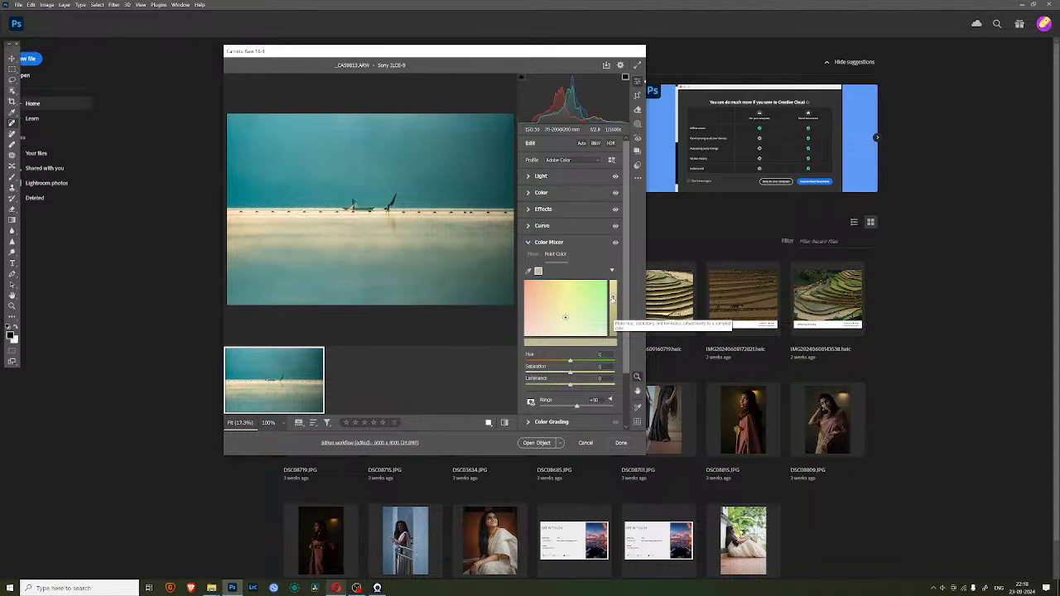
- Test small luminance changes on the sampled cream colour, leaving luminance at 0 and saturation at about +4
{"action": "left_click_drag", "start_coordinate": [612, 299], "coordinate": [615, 299]}
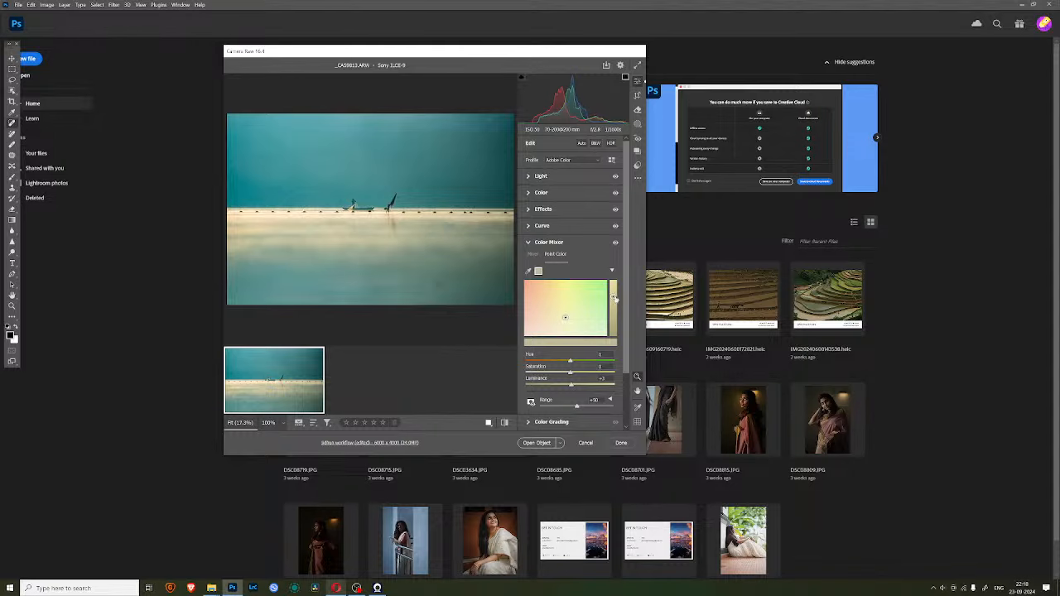
{"action": "left_click_drag", "start_coordinate": [565, 317], "coordinate": [564, 317]}
{"action": "mouse_move", "coordinate": [573, 374]}
{"action": "left_mouse_down"}
{"action": "mouse_move", "coordinate": [558, 375]}
{"action": "mouse_move", "coordinate": [585, 375]}
{"action": "mouse_move", "coordinate": [572, 375]}
{"action": "left_mouse_up"}
{"action": "left_click_drag", "start_coordinate": [574, 374], "coordinate": [578, 376]}
{"action": "left_click_drag", "start_coordinate": [565, 316], "coordinate": [613, 295]}
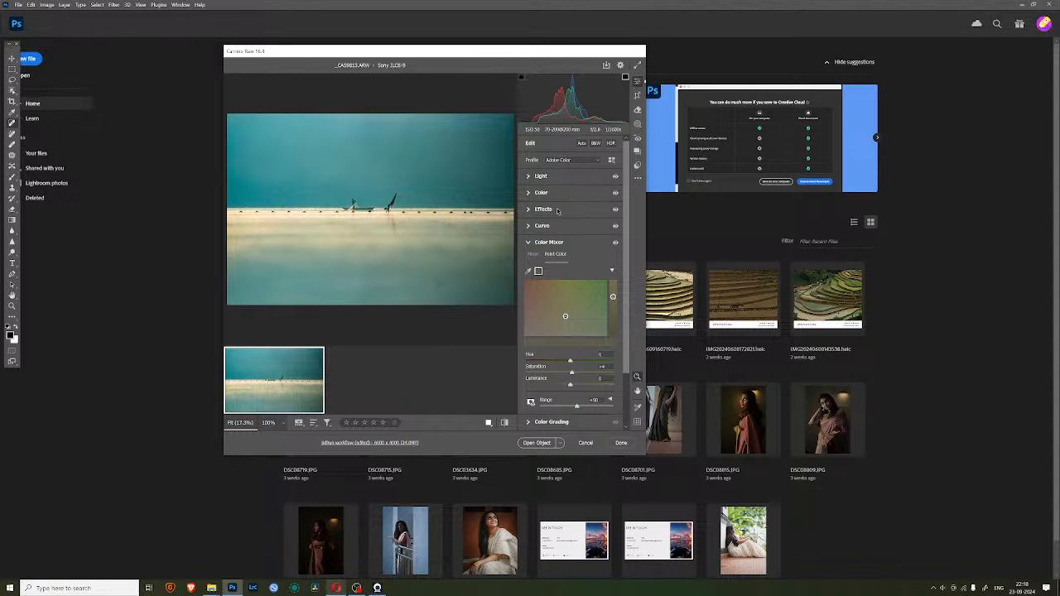
{"action": "left_click", "coordinate": [383, 218]}
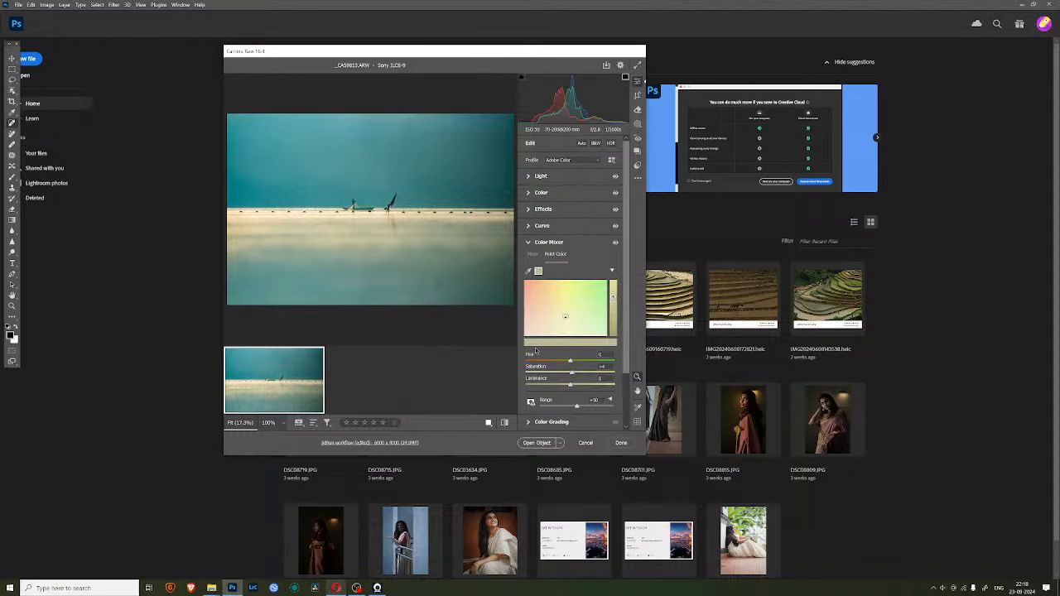
- Sample the teal sky as a second Point Color and set its saturation to -12 and luminance to -7
{"action": "left_click_drag", "start_coordinate": [577, 406], "coordinate": [585, 405]}
{"action": "left_click", "coordinate": [528, 271]}
{"action": "left_click", "coordinate": [289, 188]}
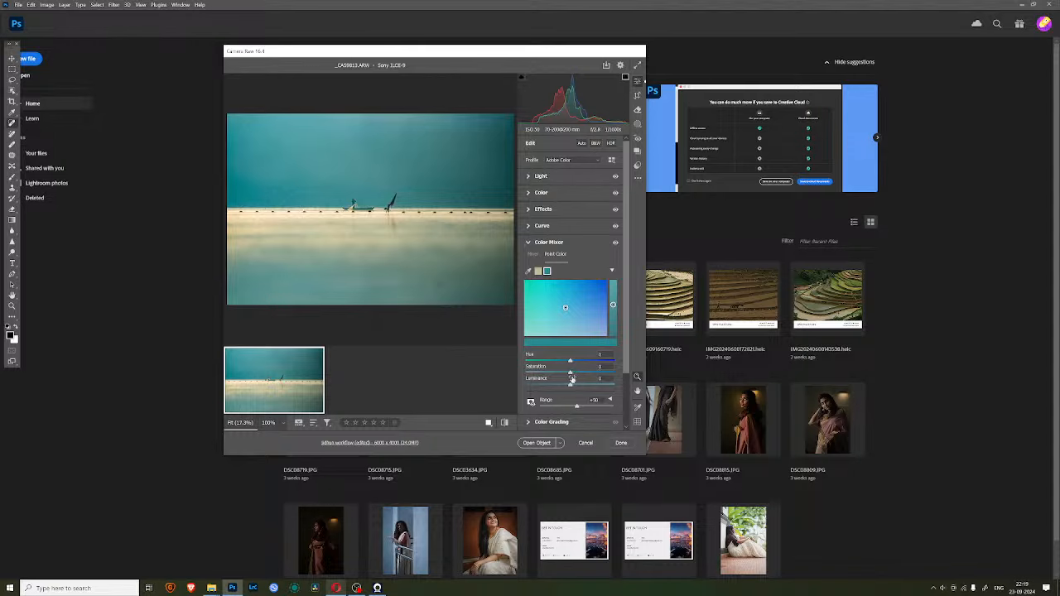
{"action": "left_click_drag", "start_coordinate": [569, 374], "coordinate": [563, 375]}
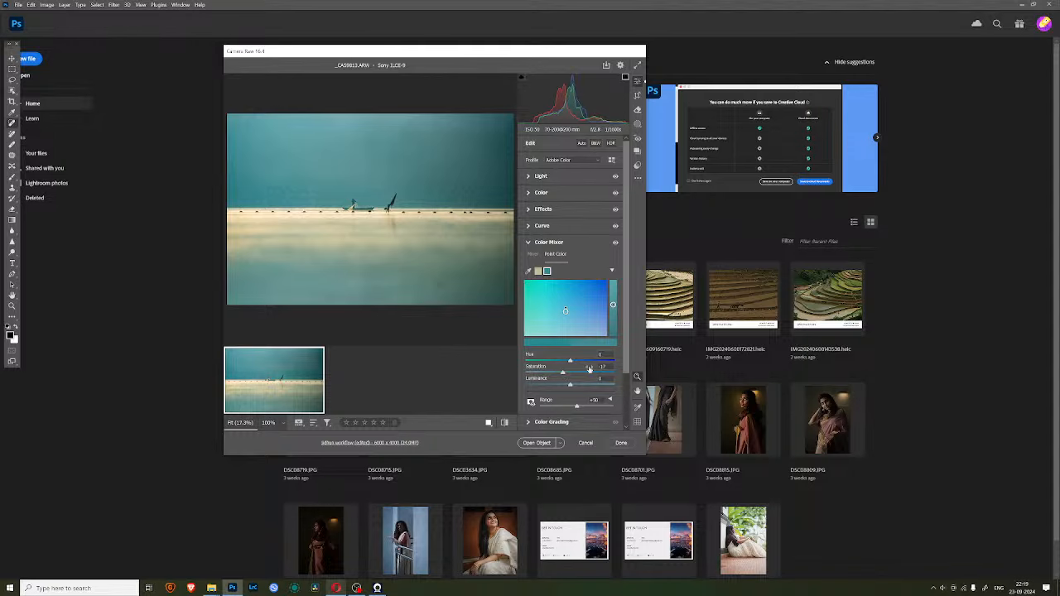
{"action": "left_click_drag", "start_coordinate": [570, 385], "coordinate": [567, 387]}
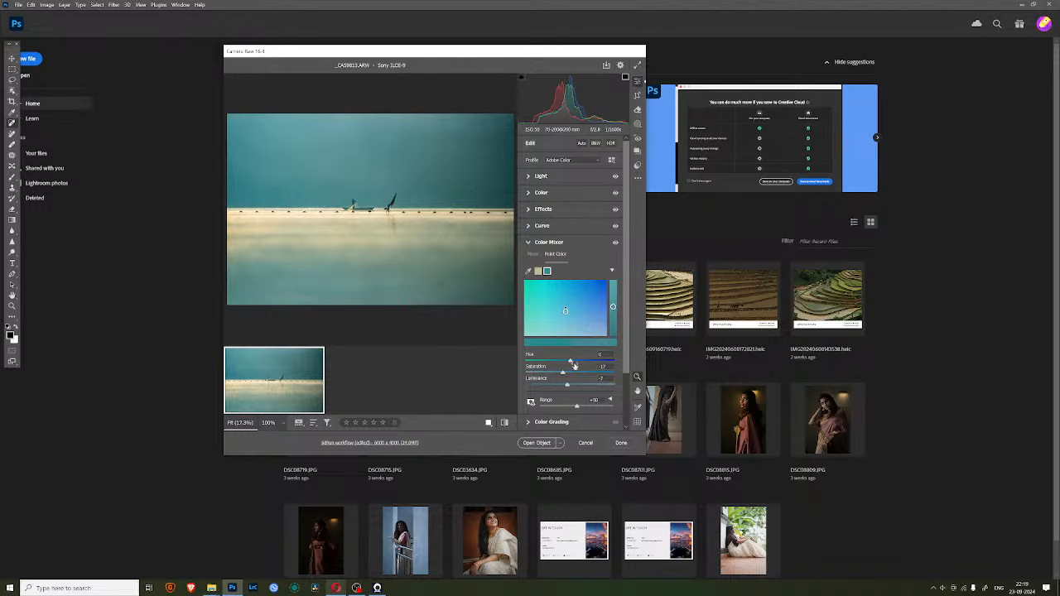
{"action": "left_click", "coordinate": [478, 286]}
{"action": "left_click_drag", "start_coordinate": [564, 374], "coordinate": [565, 374]}
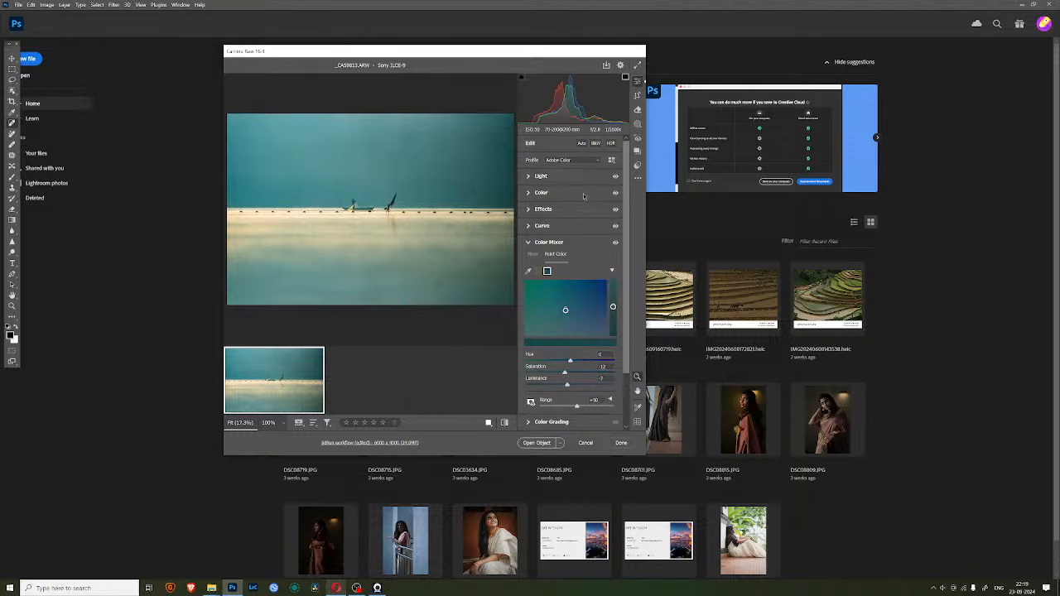
- Warm the white balance slightly by raising Temperature to about 4900
{"action": "scroll", "coordinate": [568, 248], "scroll_direction": "down", "scroll_amount": 3}
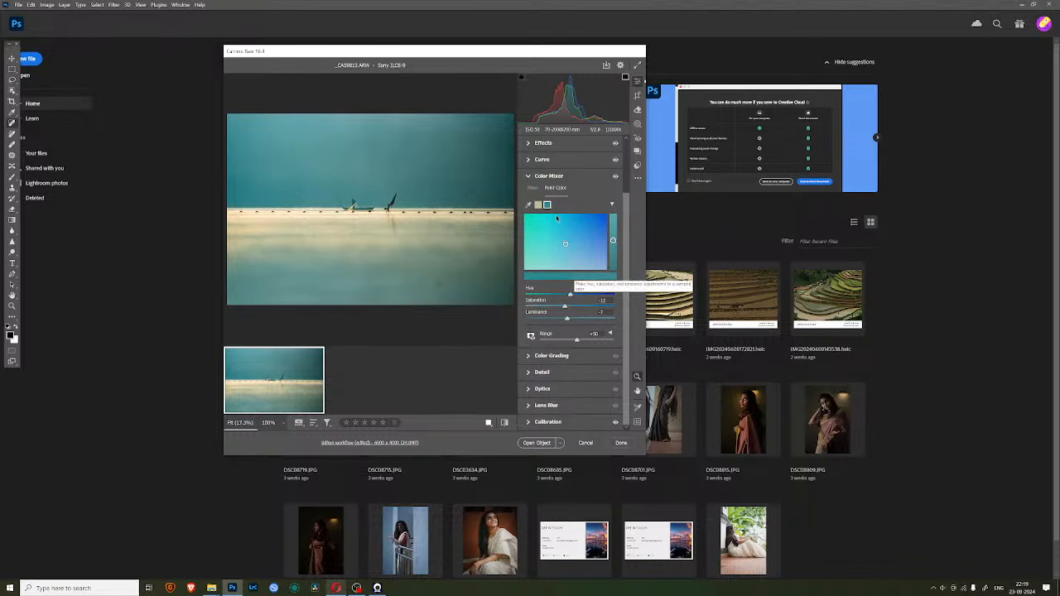
{"action": "scroll", "coordinate": [557, 199], "scroll_direction": "up", "scroll_amount": 2}
{"action": "left_click", "coordinate": [547, 175]}
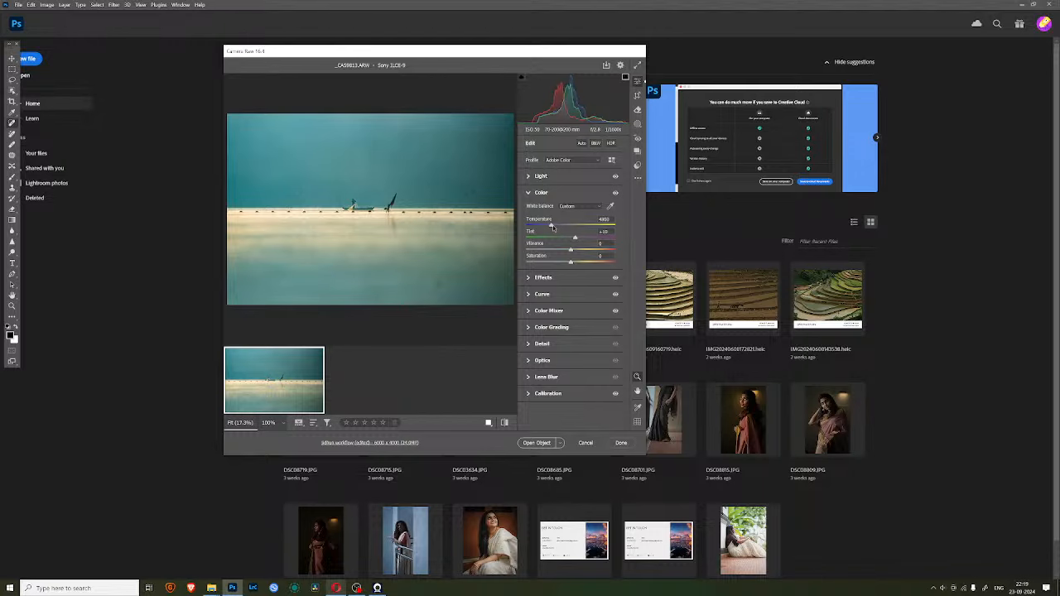
{"action": "left_click_drag", "start_coordinate": [552, 227], "coordinate": [554, 227]}
- Try the Adobe Landscape profile on the photo and return to Adobe Color
{"action": "left_click", "coordinate": [568, 161]}
{"action": "left_click", "coordinate": [568, 162]}
{"action": "left_click", "coordinate": [568, 162]}
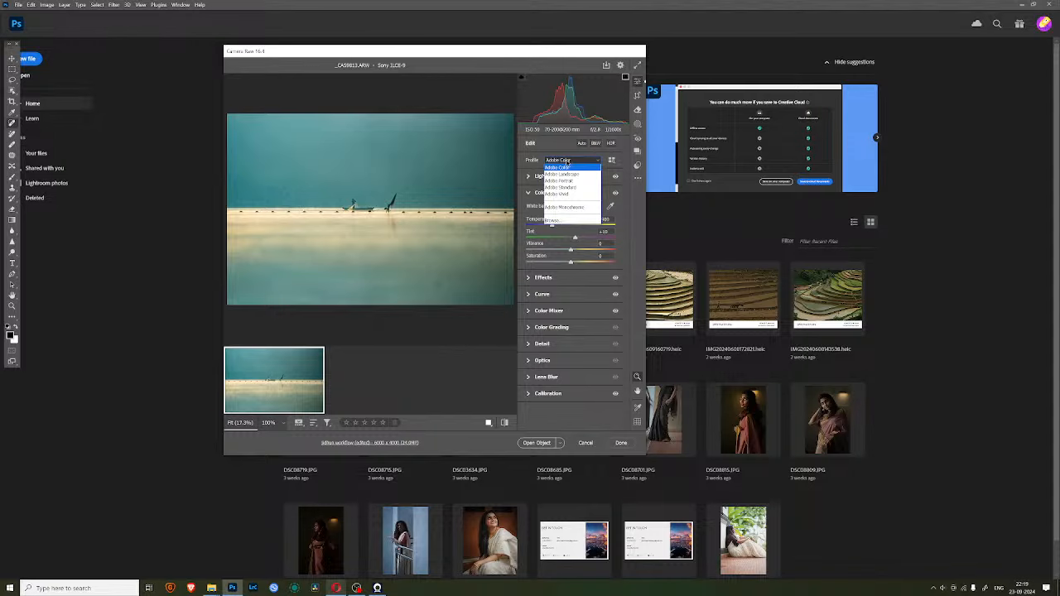
{"action": "left_click", "coordinate": [568, 175]}
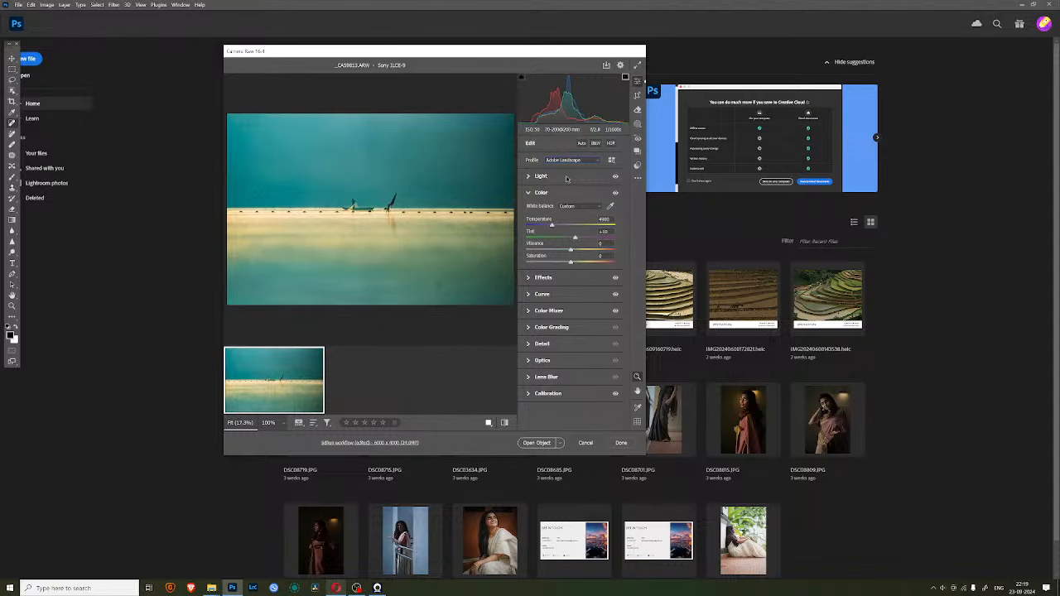
{"action": "left_click", "coordinate": [569, 160]}
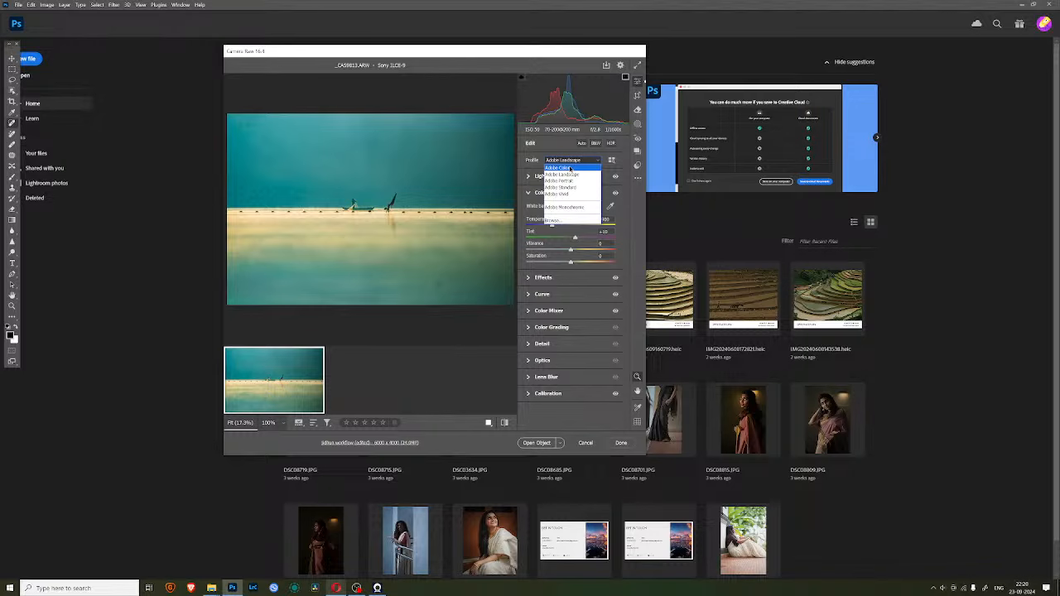
{"action": "left_click", "coordinate": [569, 169]}
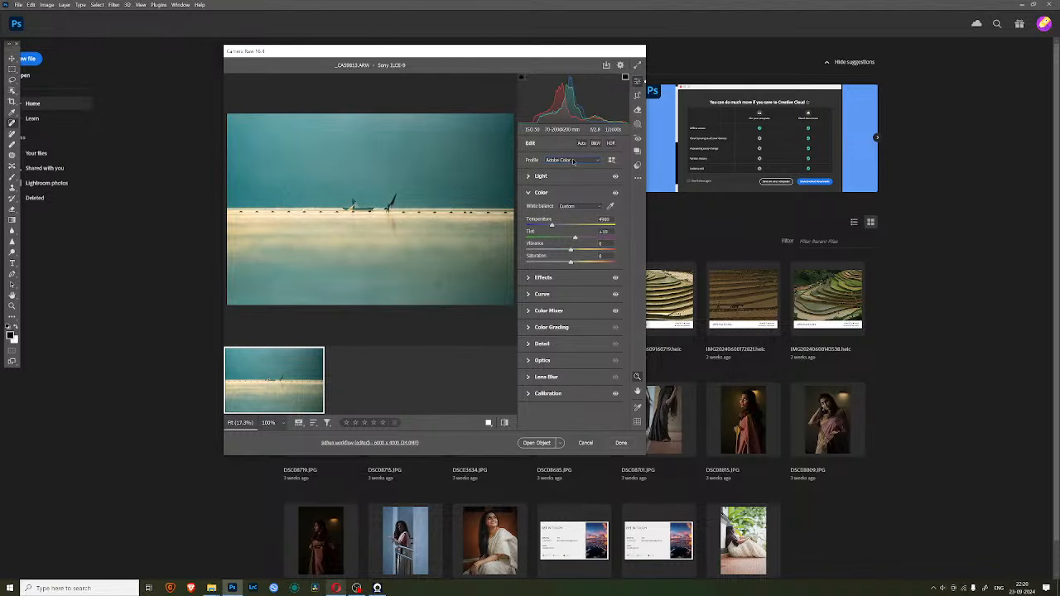
{"action": "left_click", "coordinate": [573, 162]}
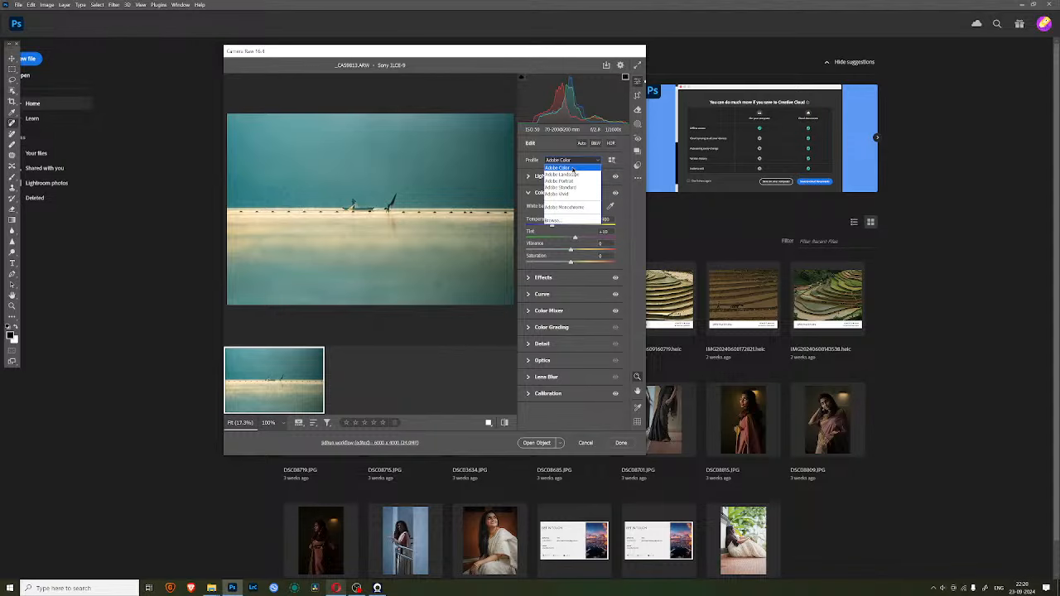
{"action": "left_click", "coordinate": [572, 170]}
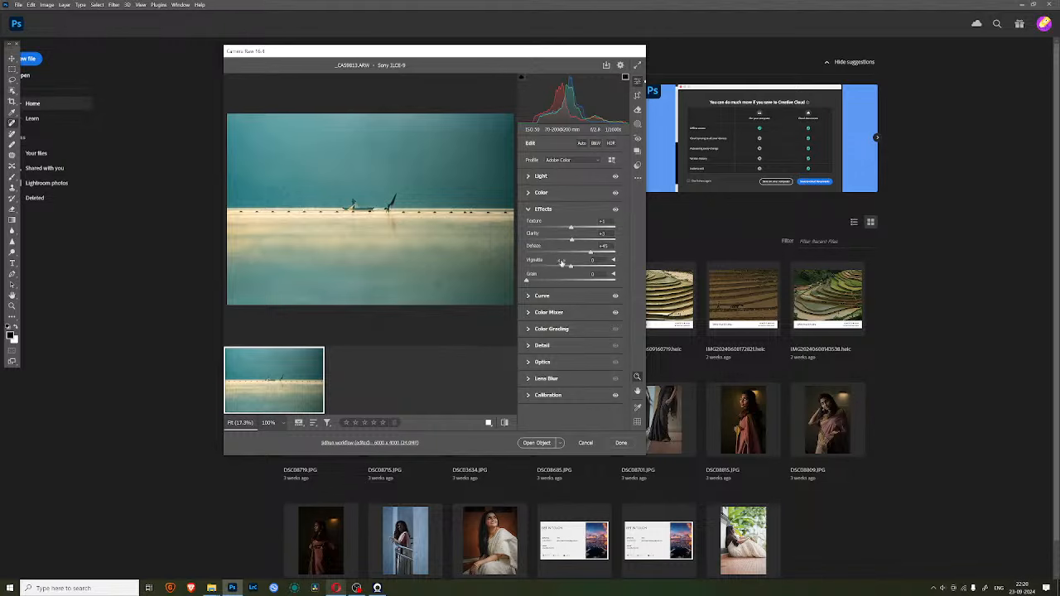
- Set Dehaze to about +47 and add a faint dark vignette of about -3
{"action": "left_click_drag", "start_coordinate": [590, 253], "coordinate": [569, 267]}
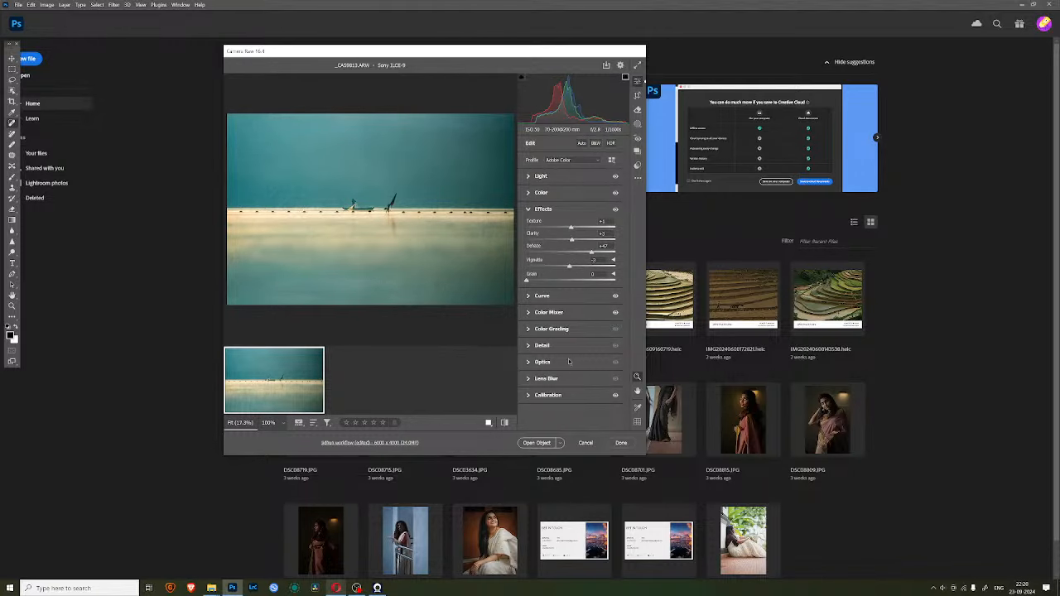
- Sharpen the photo with an amount of about 130 and a radius of 0.5, checking the radius in the greyscale preview
{"action": "left_click", "coordinate": [537, 346]}
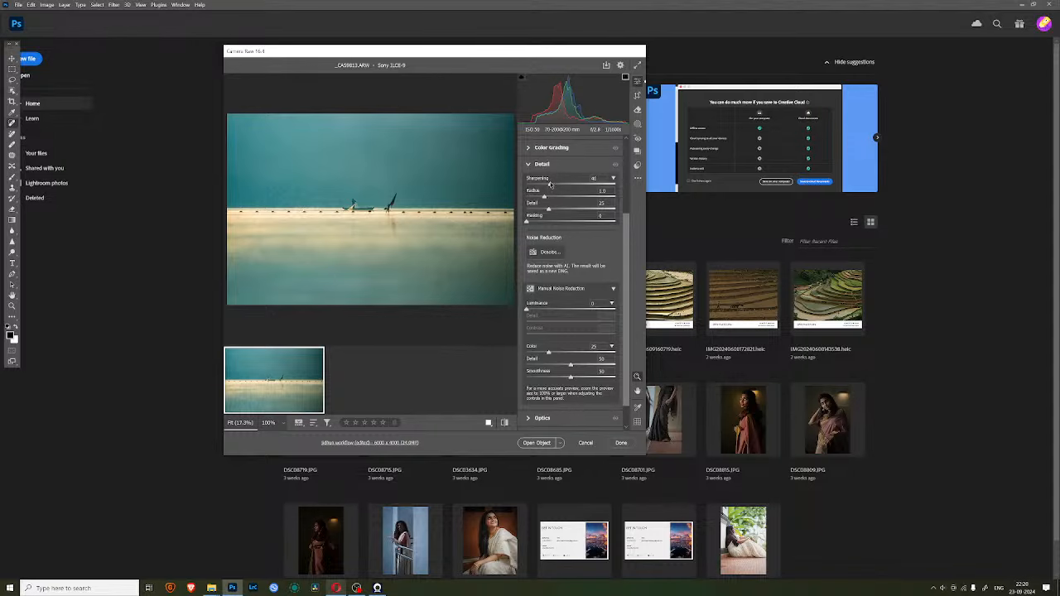
{"action": "left_click_drag", "start_coordinate": [550, 187], "coordinate": [605, 192]}
{"action": "key", "text": "alt"}
{"action": "left_click_drag", "start_coordinate": [543, 197], "coordinate": [527, 199]}
{"action": "key", "text": "alt"}
{"action": "left_click", "coordinate": [537, 196], "text": "alt"}
{"action": "key", "text": "alt"}
{"action": "left_click", "coordinate": [537, 196], "text": "alt"}
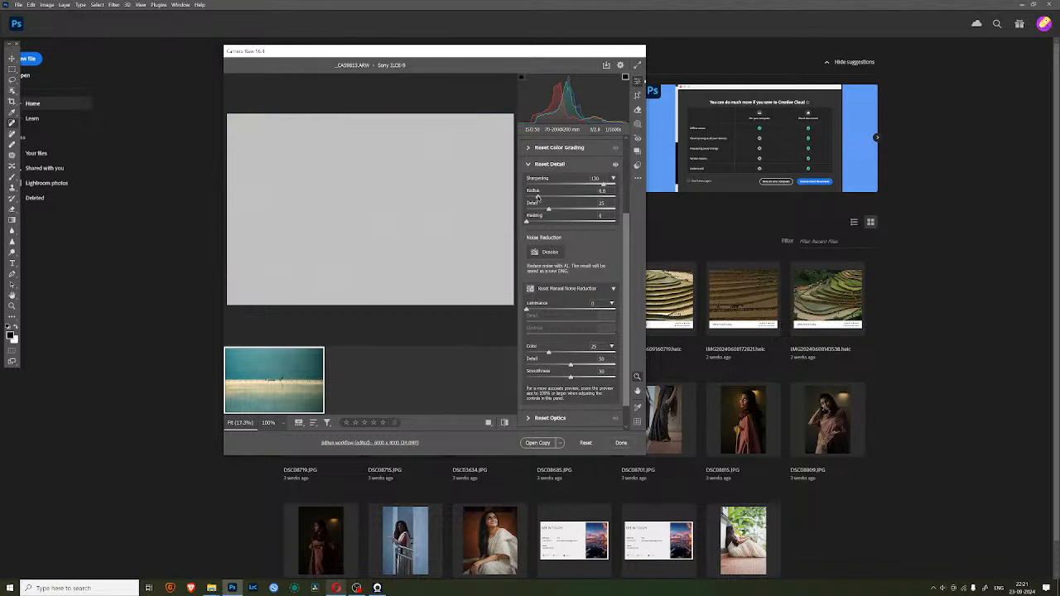
{"action": "left_click_drag", "start_coordinate": [537, 196], "coordinate": [527, 197]}
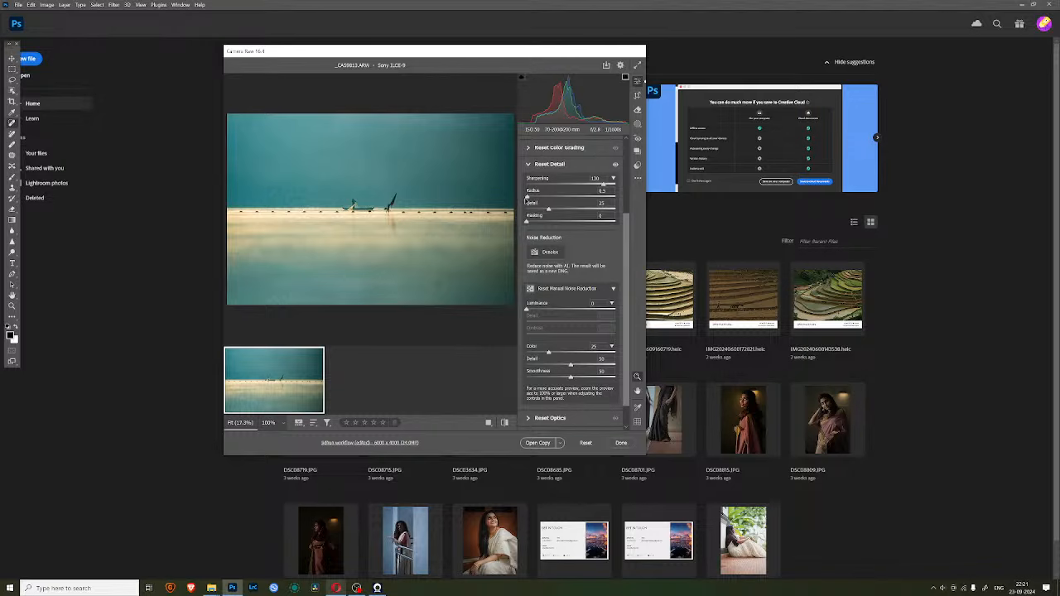
{"action": "left_click", "coordinate": [527, 197], "text": "alt"}
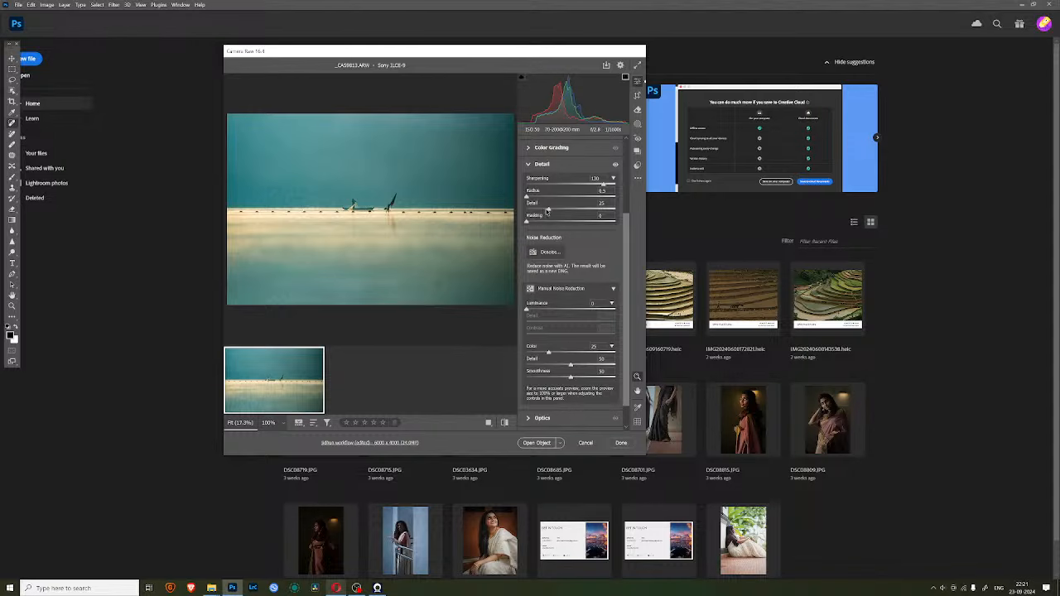
- Set sharpening Detail to 57 and Masking to about 34 so that mainly the horizon and boat edges are sharpened
{"action": "left_click_drag", "start_coordinate": [549, 211], "coordinate": [578, 211]}
{"action": "key", "text": "alt"}
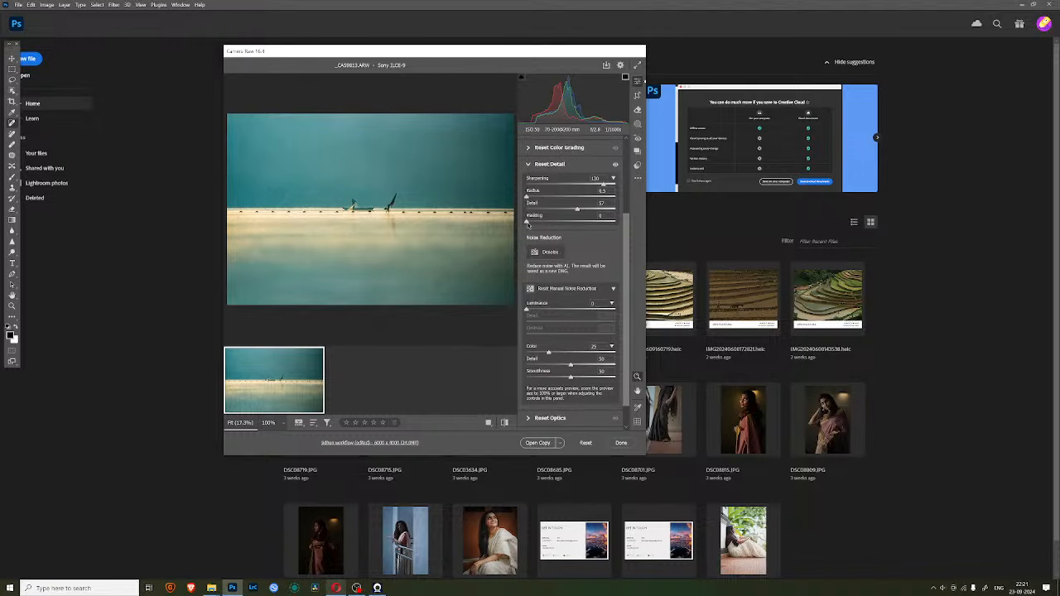
{"action": "left_click_drag", "start_coordinate": [527, 222], "coordinate": [552, 222]}
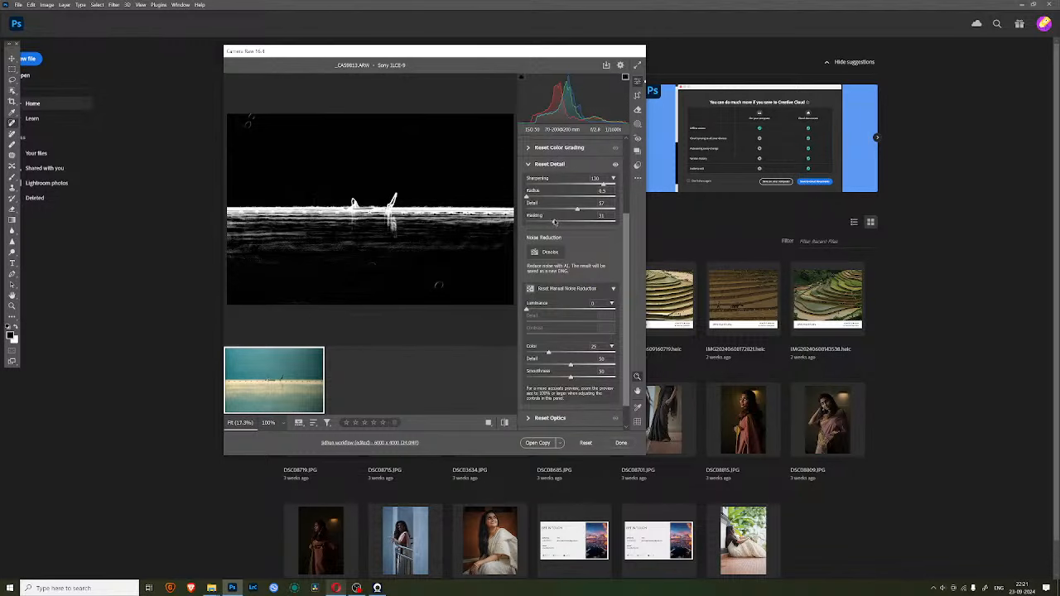
{"action": "left_click_drag", "start_coordinate": [554, 222], "coordinate": [559, 222]}
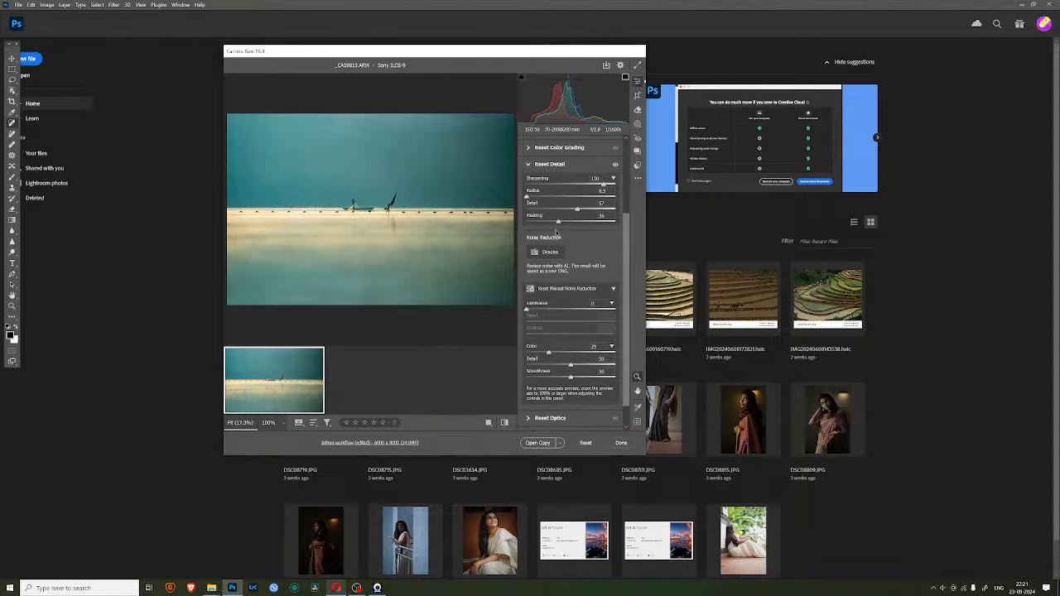
{"action": "left_click_drag", "start_coordinate": [560, 223], "coordinate": [559, 222]}
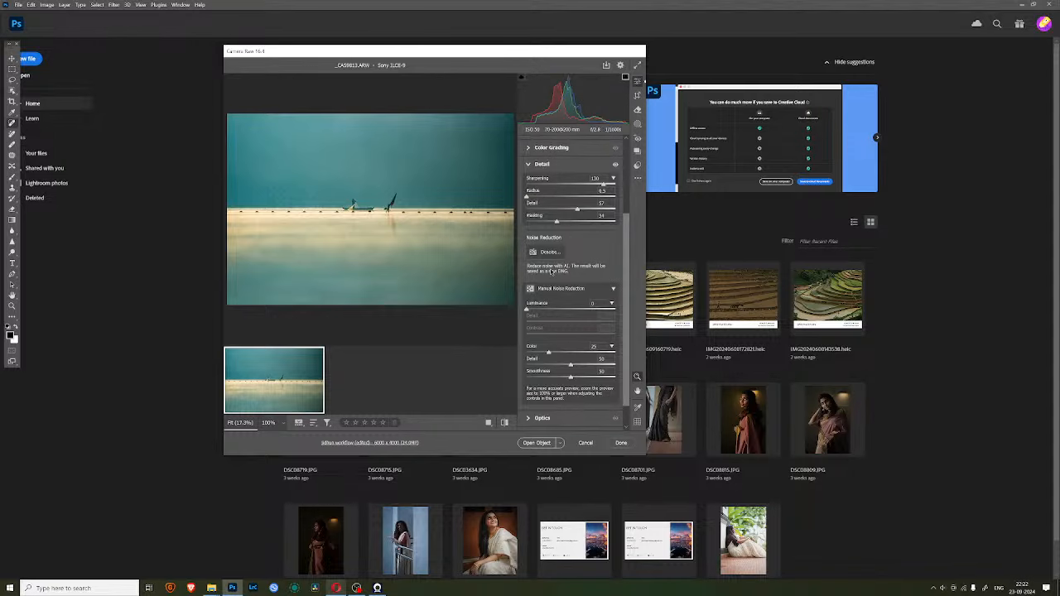
- Apply manual noise reduction with Luminance at about 11 and Color at about 28
{"action": "left_click", "coordinate": [532, 311]}
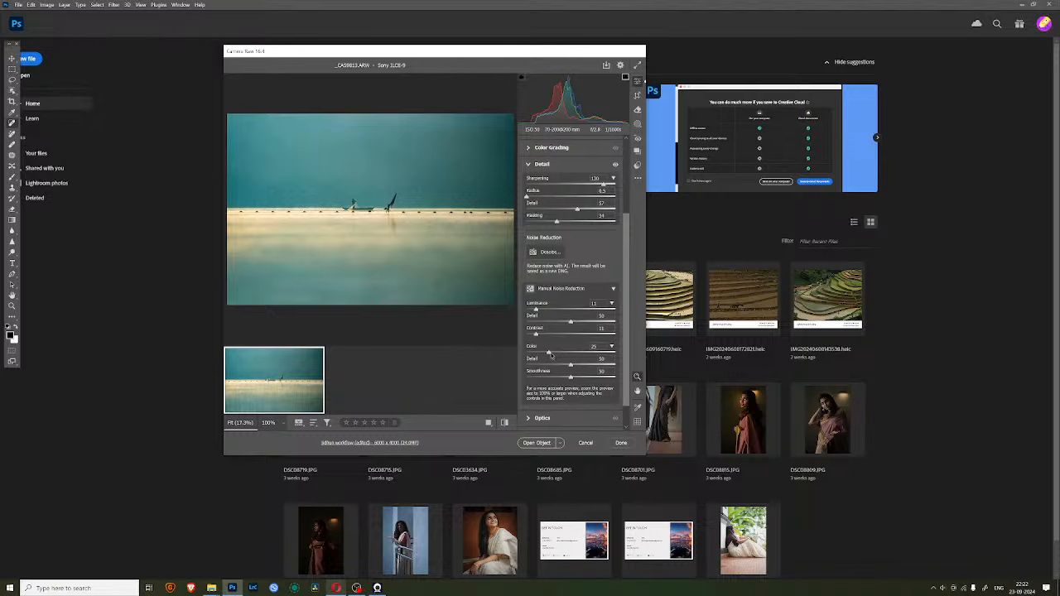
{"action": "left_click_drag", "start_coordinate": [551, 353], "coordinate": [554, 354]}
- Examine the boat and the dark shape beside it up close for colour fringing, testing a slight purple defringe
{"action": "scroll", "coordinate": [549, 356], "scroll_direction": "down", "scroll_amount": 1}
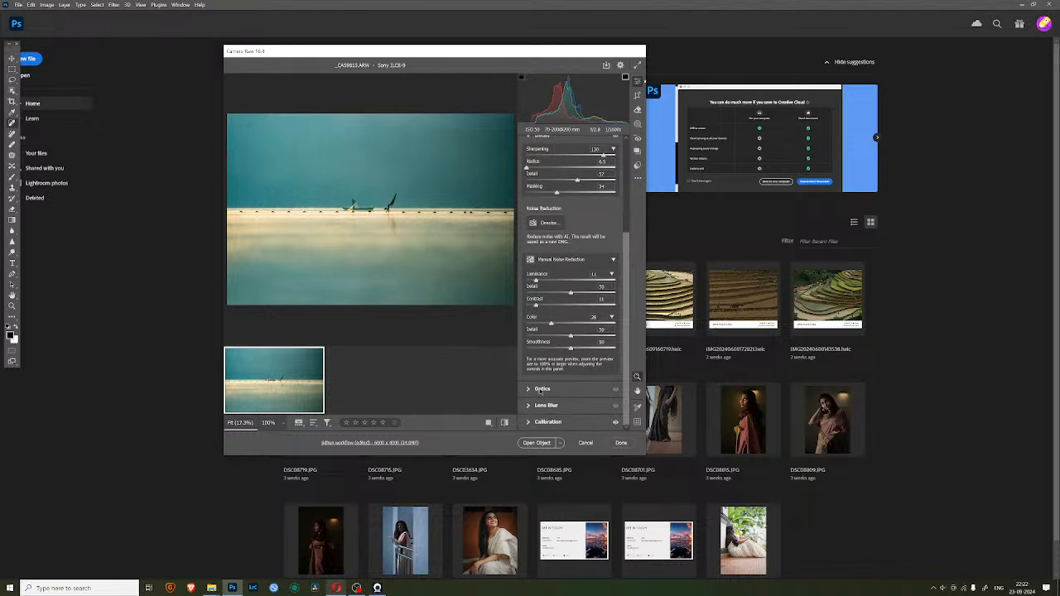
{"action": "left_click", "coordinate": [538, 389]}
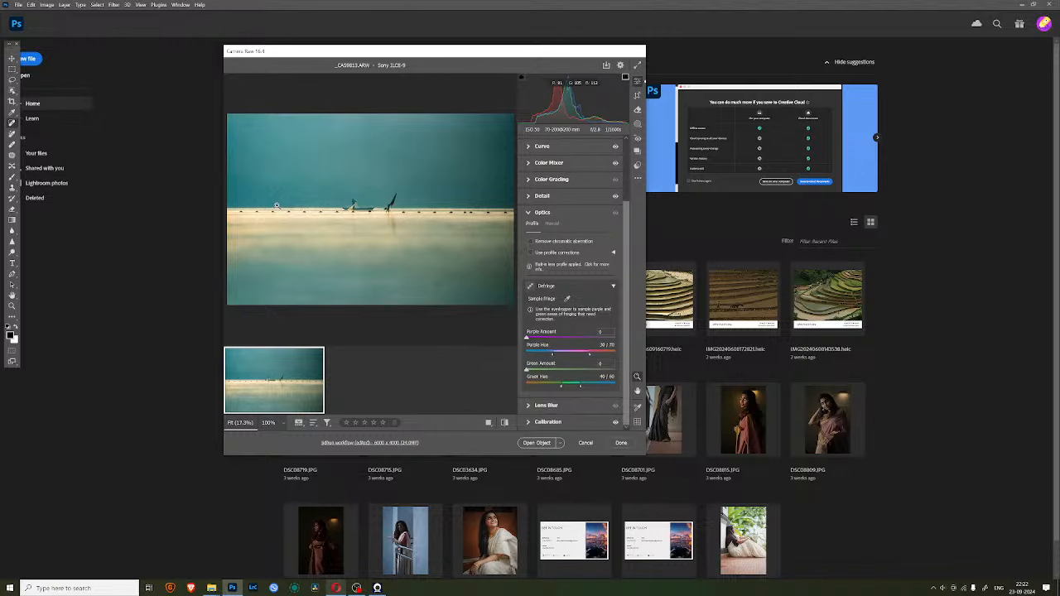
{"action": "left_click_drag", "start_coordinate": [277, 207], "coordinate": [326, 226]}
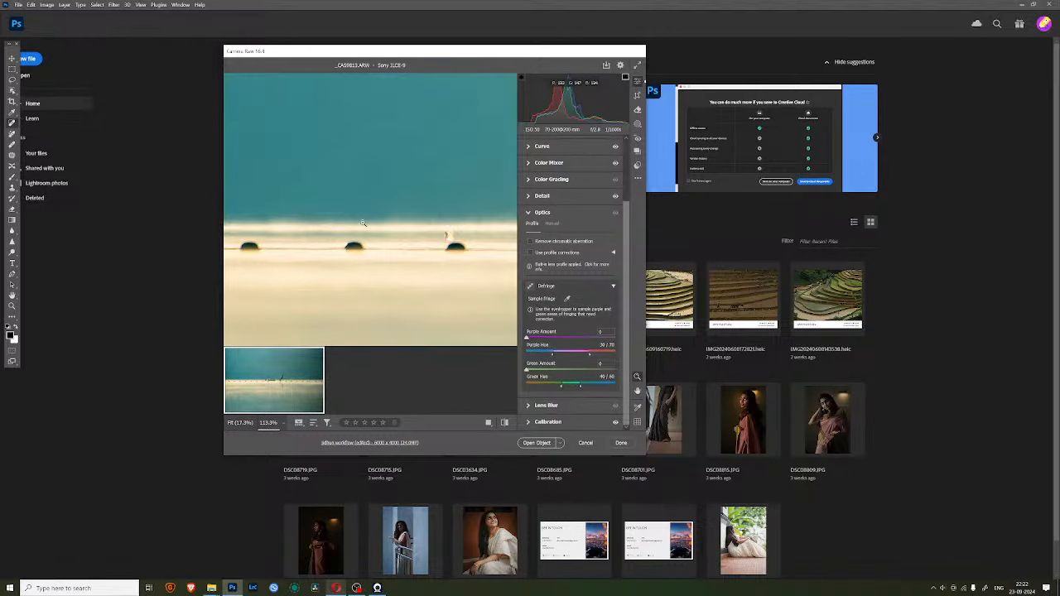
{"action": "left_click_drag", "start_coordinate": [458, 233], "coordinate": [495, 255]}
{"action": "key", "text": "space"}
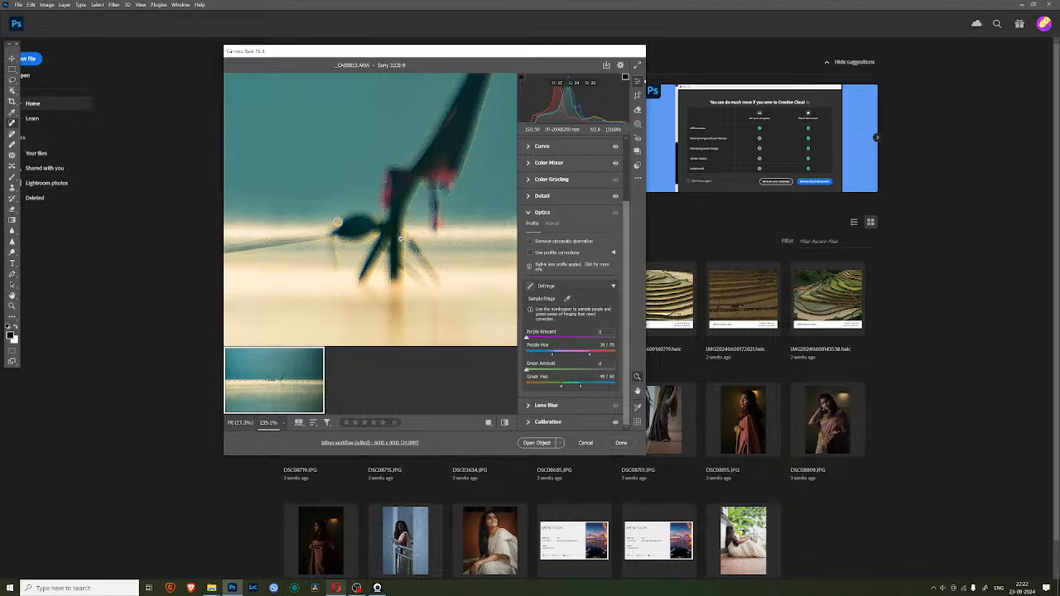
{"action": "left_click_drag", "start_coordinate": [426, 245], "coordinate": [383, 245]}
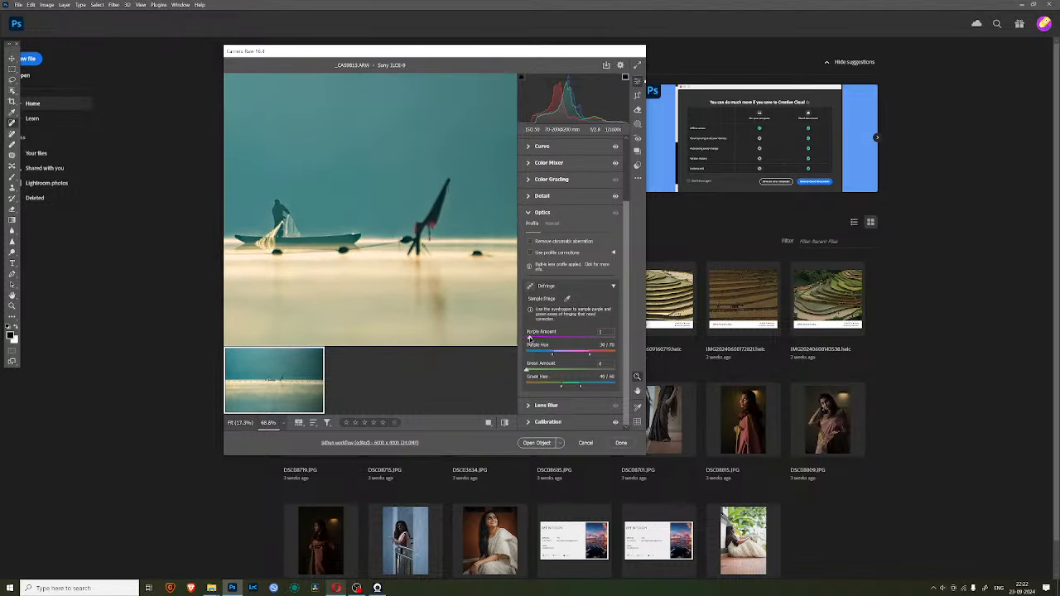
{"action": "left_click_drag", "start_coordinate": [501, 335], "coordinate": [410, 257]}
- Warm the white balance to a Temperature of about 5100 and shift Tint slightly toward magenta
{"action": "left_click", "coordinate": [561, 149]}
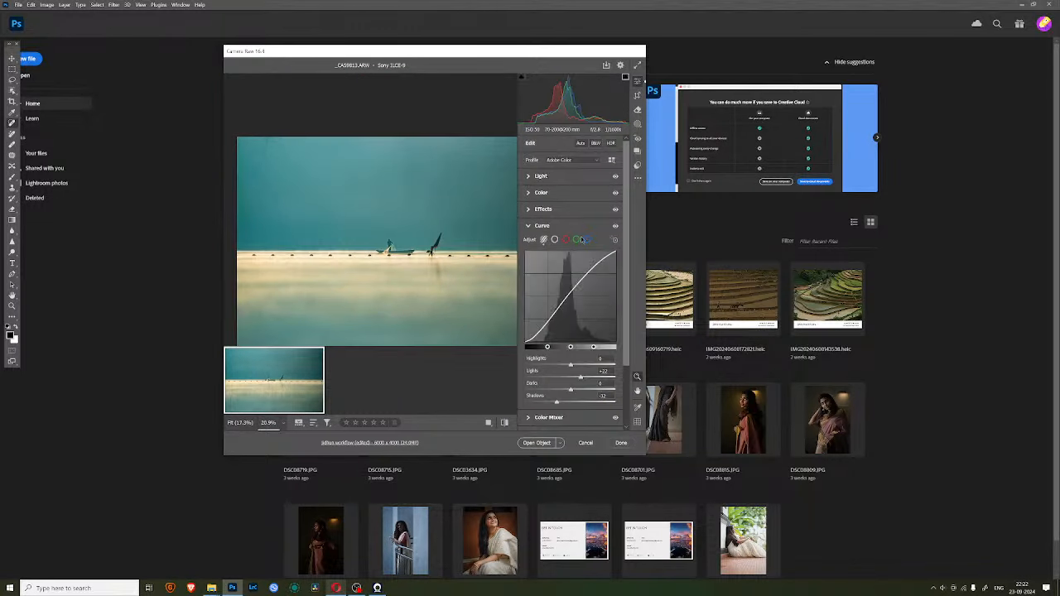
{"action": "left_click", "coordinate": [542, 194]}
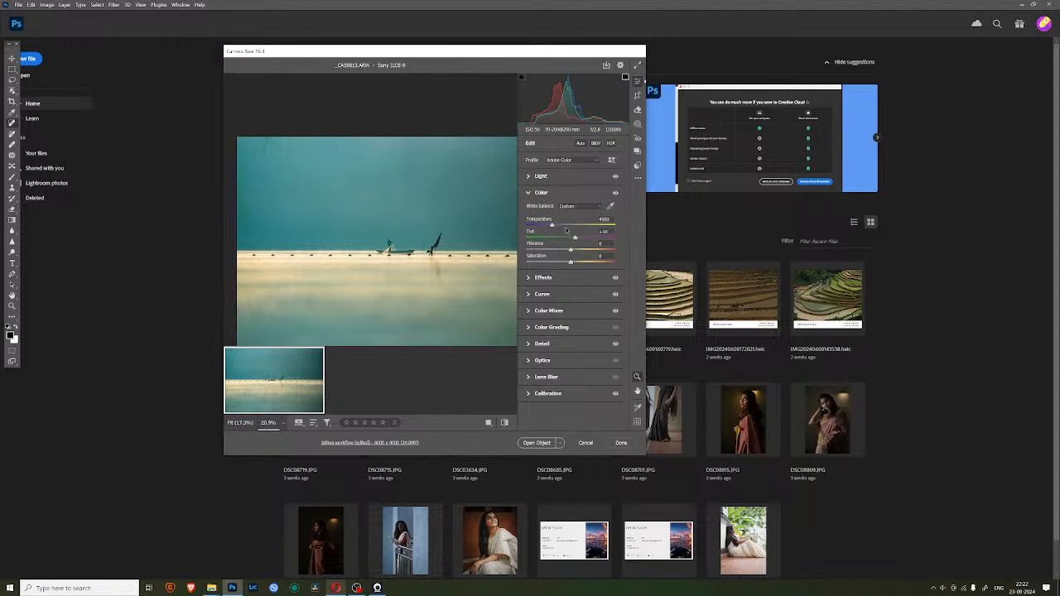
{"action": "left_click_drag", "start_coordinate": [553, 227], "coordinate": [555, 229]}
{"action": "left_click_drag", "start_coordinate": [574, 239], "coordinate": [576, 240]}
{"action": "left_click_drag", "start_coordinate": [578, 240], "coordinate": [578, 241]}
{"action": "scroll", "coordinate": [441, 231], "scroll_direction": "up", "scroll_amount": 1}
{"action": "scroll", "coordinate": [441, 230], "scroll_direction": "down", "scroll_amount": 2}
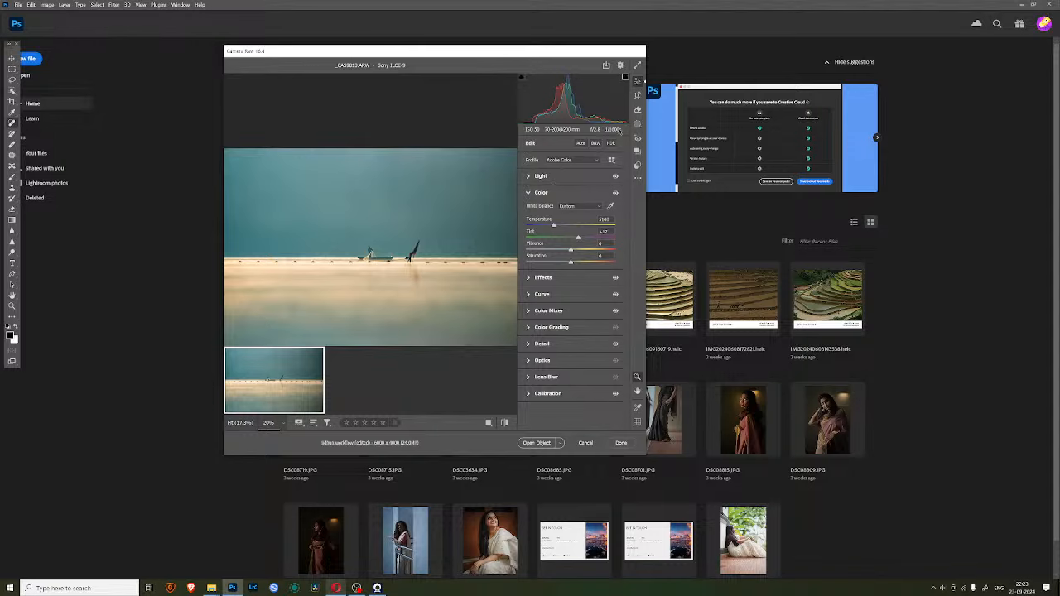
- Create a wide radial gradient mask along the horizon, covering the boat and the pale water
{"action": "left_click", "coordinate": [637, 125]}
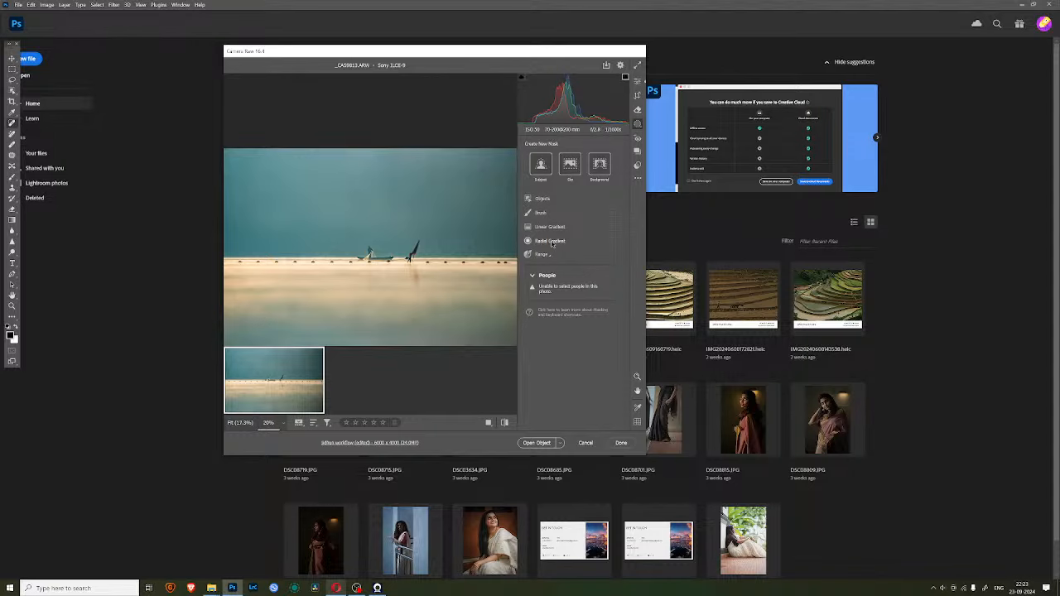
{"action": "mouse_move", "coordinate": [552, 244]}
{"action": "mouse_move", "coordinate": [550, 229]}
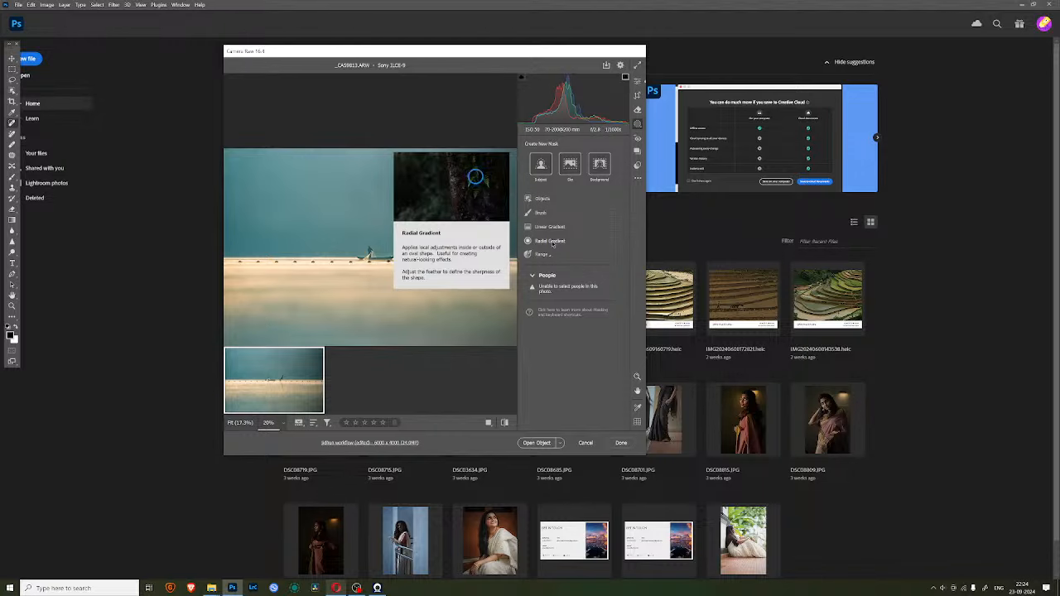
{"action": "left_click", "coordinate": [577, 240]}
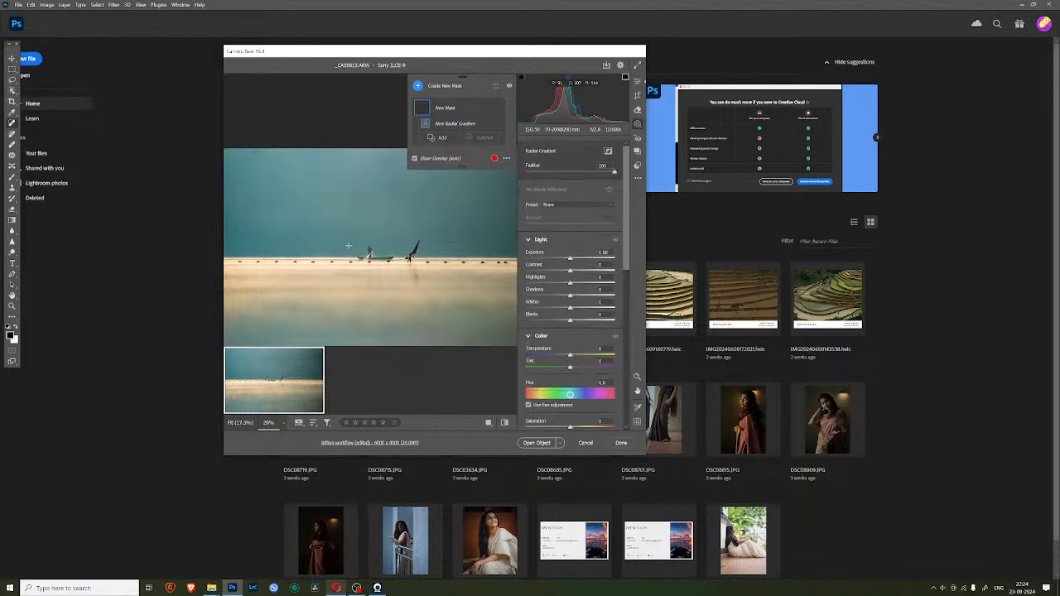
{"action": "mouse_move", "coordinate": [277, 246]}
{"action": "left_mouse_down"}
{"action": "mouse_move", "coordinate": [456, 265]}
{"action": "mouse_move", "coordinate": [466, 279]}
{"action": "left_mouse_up"}
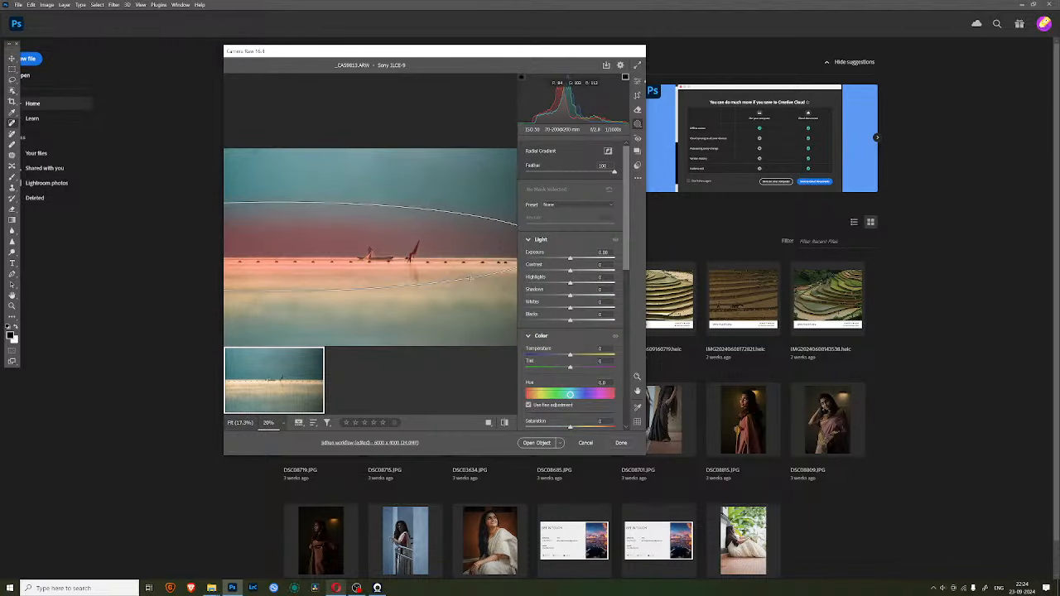
{"action": "left_click_drag", "start_coordinate": [404, 258], "coordinate": [487, 265]}
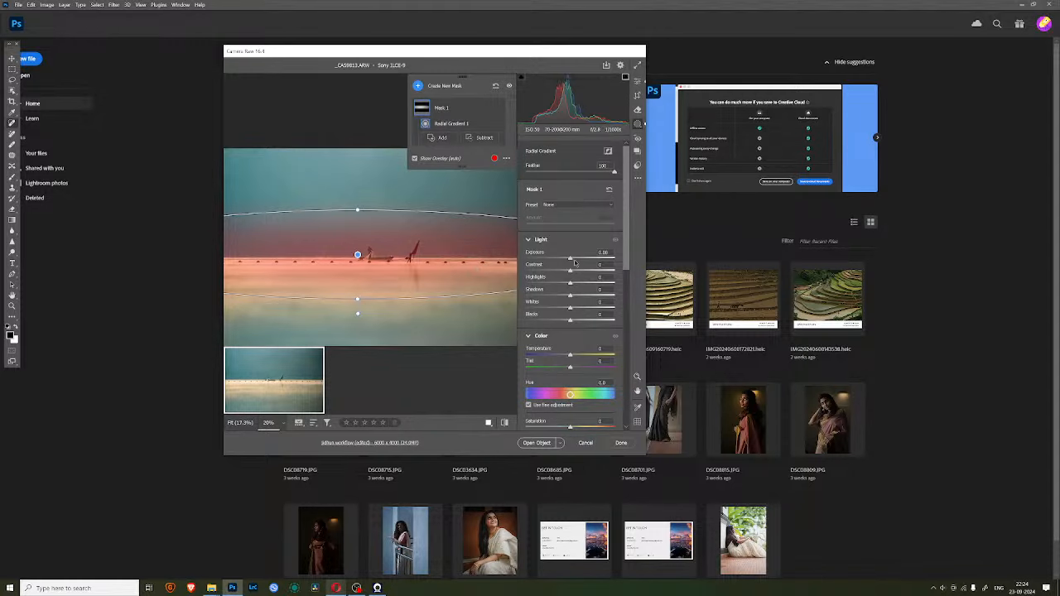
- Adjust the horizon radial mask to about Exposure +0.15, Contrast +11, Highlights -5, Shadows -3, Whites +2 and Blacks -31
{"action": "left_click_drag", "start_coordinate": [573, 260], "coordinate": [568, 309]}
{"action": "left_click", "coordinate": [569, 285]}
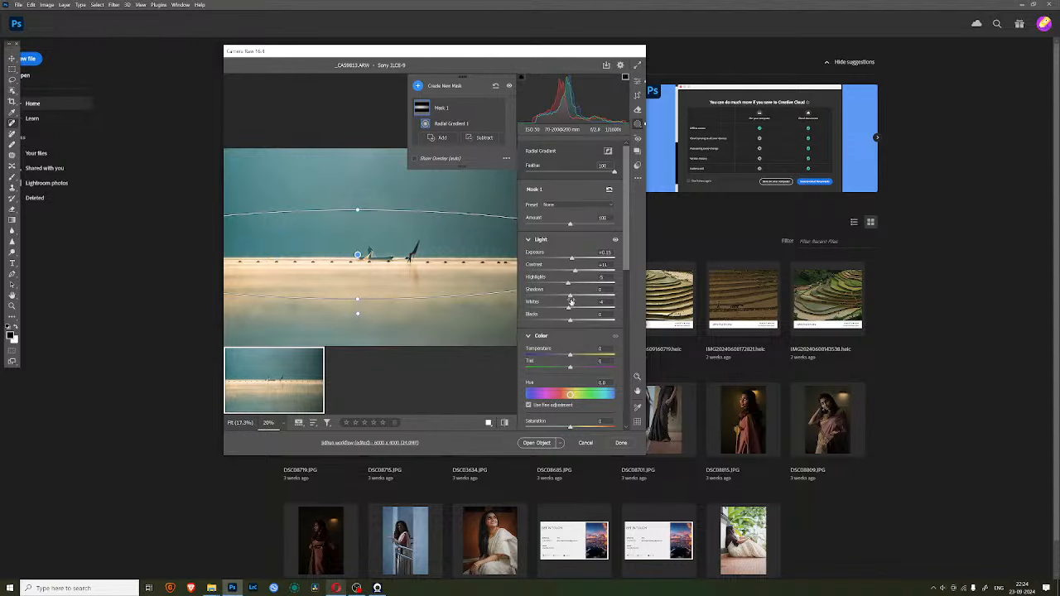
{"action": "left_click_drag", "start_coordinate": [568, 309], "coordinate": [586, 309]}
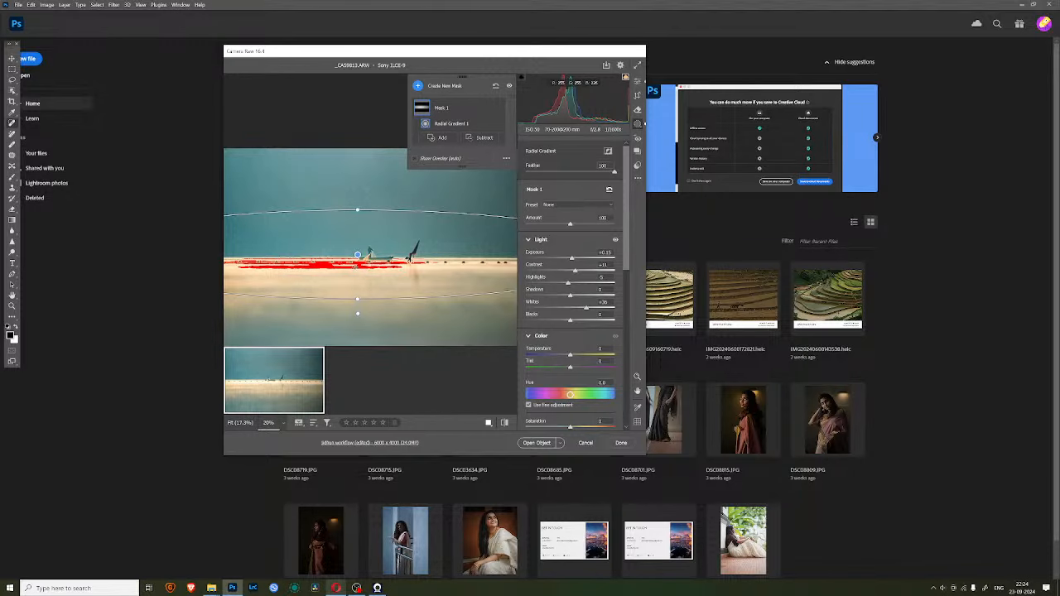
{"action": "left_click_drag", "start_coordinate": [585, 310], "coordinate": [568, 311]}
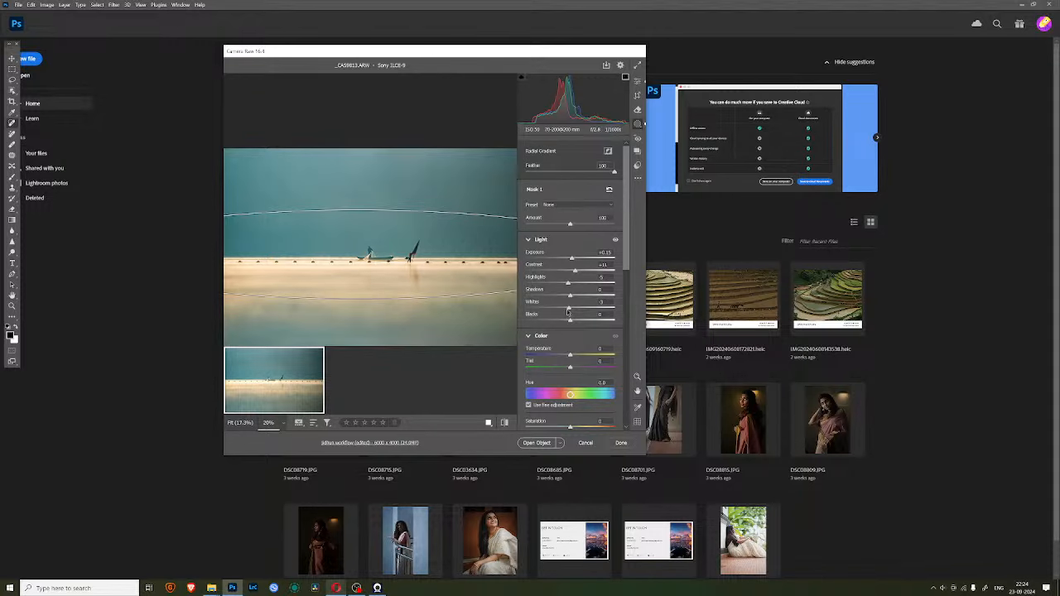
{"action": "mouse_move", "coordinate": [568, 311]}
{"action": "left_mouse_down"}
{"action": "mouse_move", "coordinate": [558, 324]}
{"action": "mouse_move", "coordinate": [514, 325]}
{"action": "mouse_move", "coordinate": [559, 323]}
{"action": "mouse_move", "coordinate": [555, 298]}
{"action": "mouse_move", "coordinate": [539, 299]}
{"action": "mouse_move", "coordinate": [581, 310]}
{"action": "mouse_move", "coordinate": [530, 323]}
{"action": "mouse_move", "coordinate": [559, 323]}
{"action": "mouse_move", "coordinate": [565, 299]}
{"action": "mouse_move", "coordinate": [571, 311]}
{"action": "left_mouse_up"}
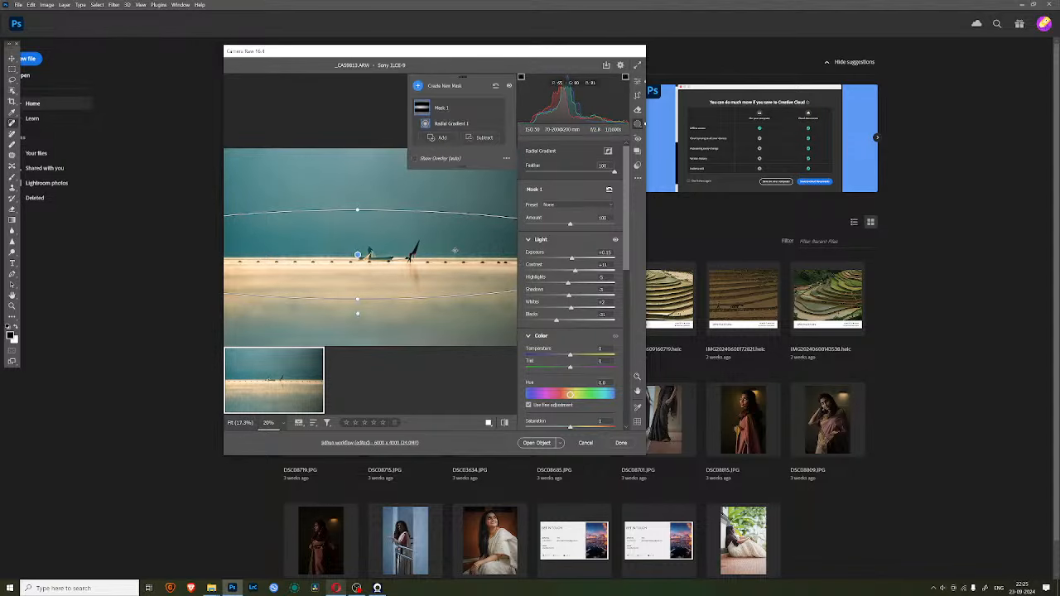
{"action": "scroll", "coordinate": [438, 232], "scroll_direction": "up", "scroll_amount": 1}
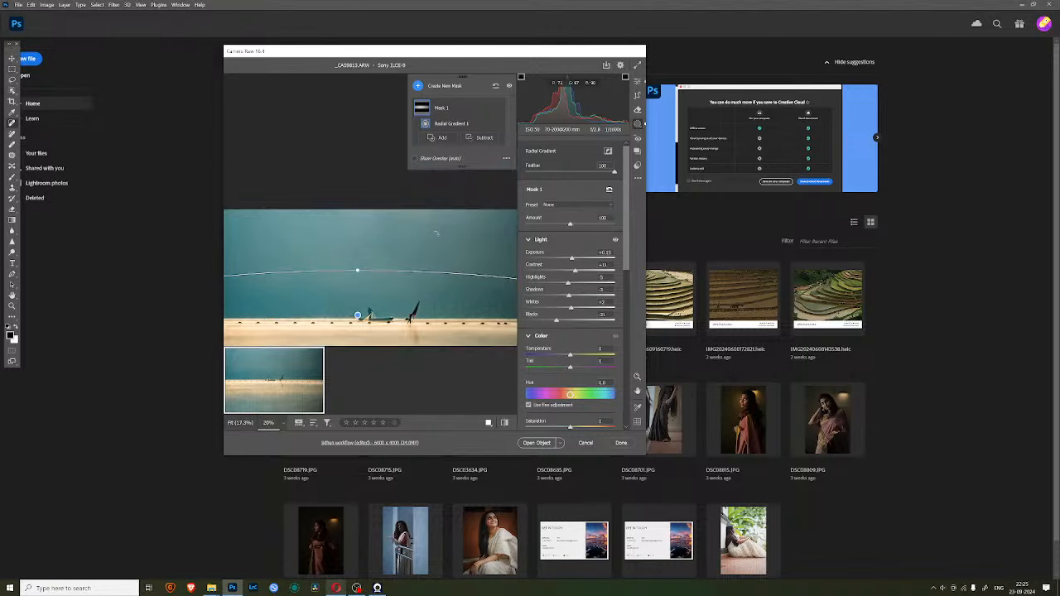
{"action": "scroll", "coordinate": [435, 224], "scroll_direction": "down", "scroll_amount": 1}
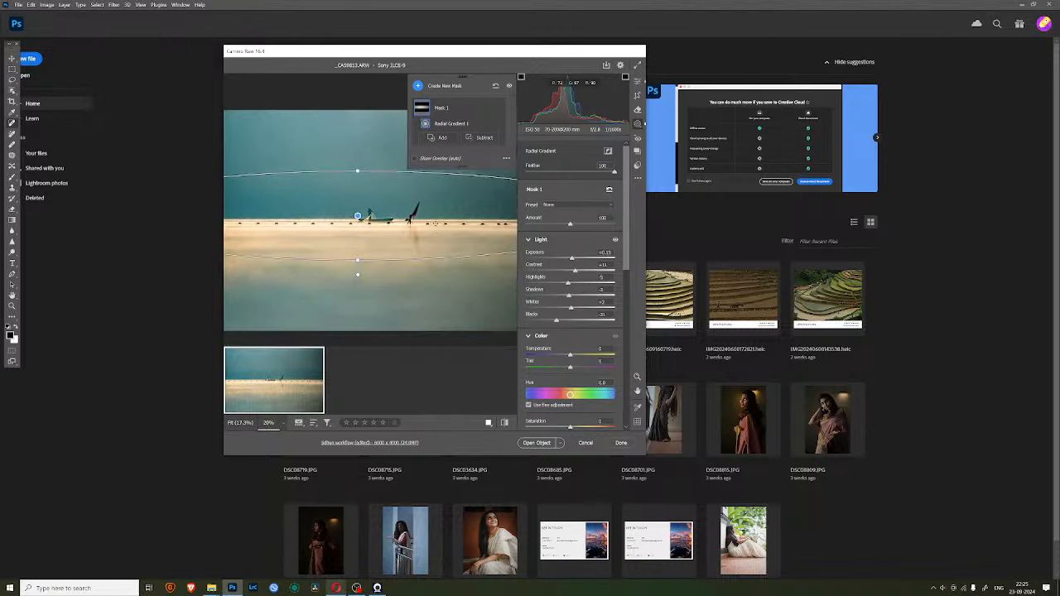
- Create a luminance range mask by sampling the bright cream water just below the horizon
{"action": "left_click", "coordinate": [417, 86]}
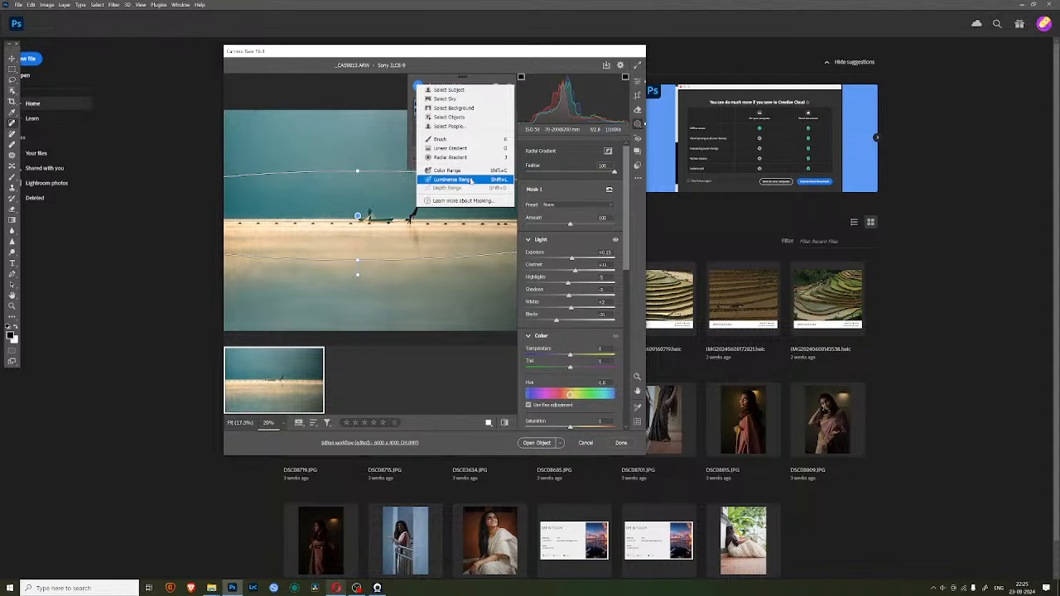
{"action": "left_click", "coordinate": [470, 181]}
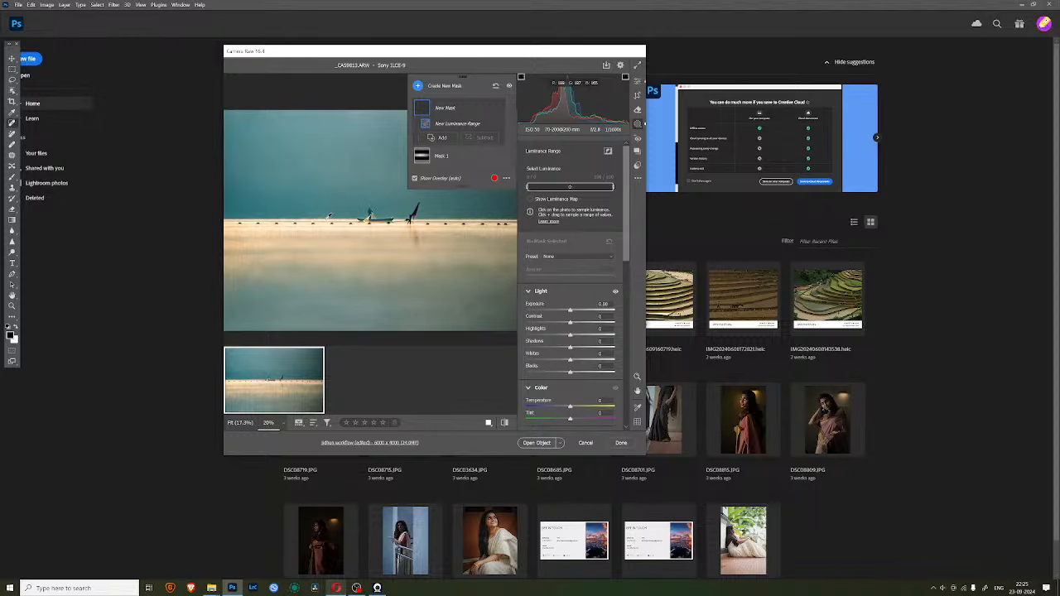
{"action": "left_click", "coordinate": [347, 230]}
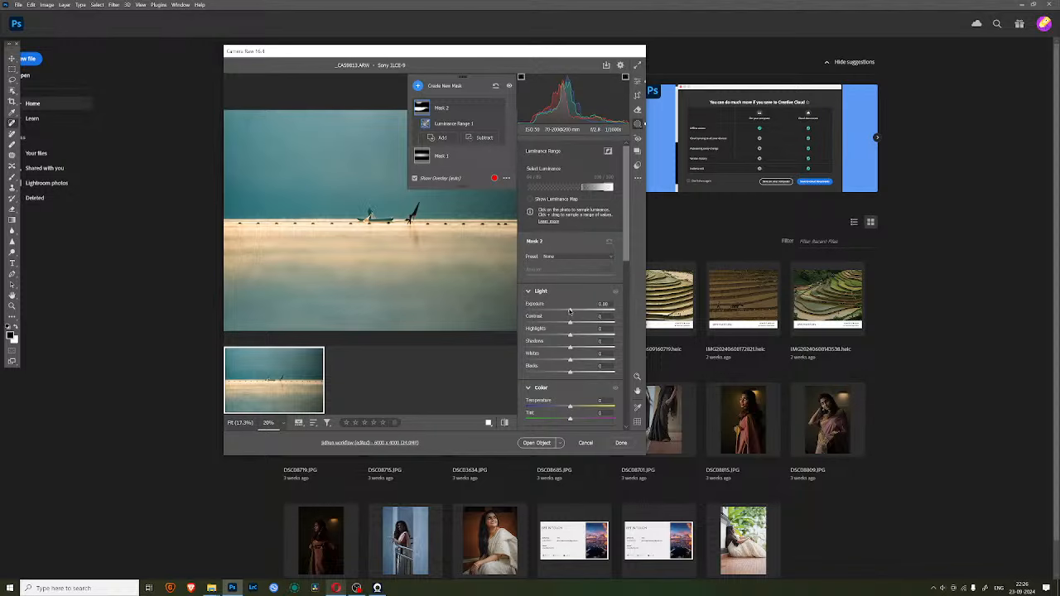
- Warm the bright-water luminance mask slightly to a Temperature of about +3, keeping its Exposure at 0
{"action": "left_click_drag", "start_coordinate": [569, 310], "coordinate": [569, 312]}
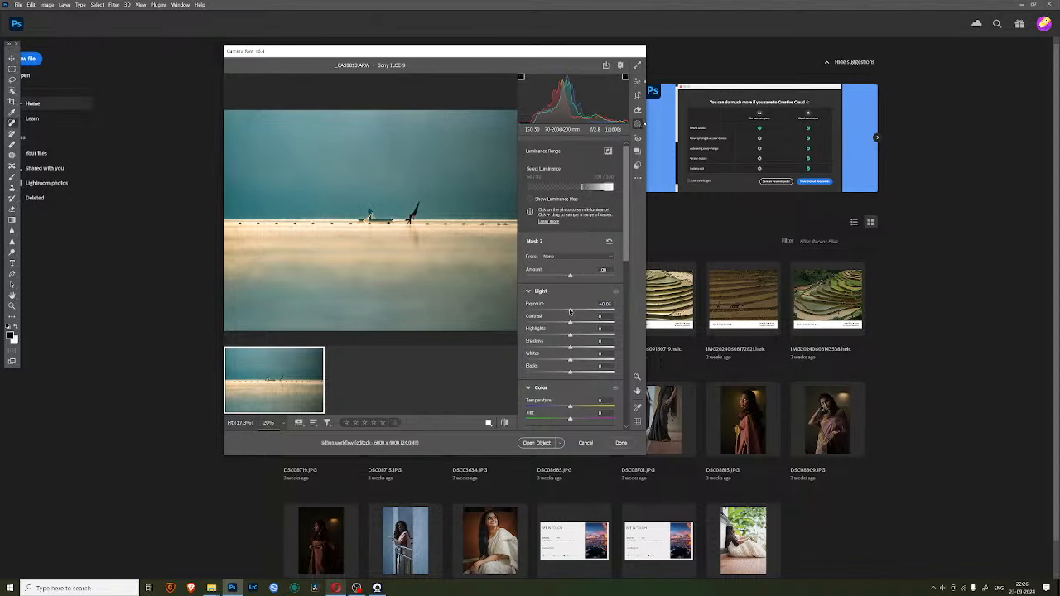
{"action": "double_click", "coordinate": [569, 311]}
{"action": "left_click_drag", "start_coordinate": [570, 406], "coordinate": [572, 407]}
{"action": "double_click", "coordinate": [571, 407]}
{"action": "left_click_drag", "start_coordinate": [571, 407], "coordinate": [572, 406]}
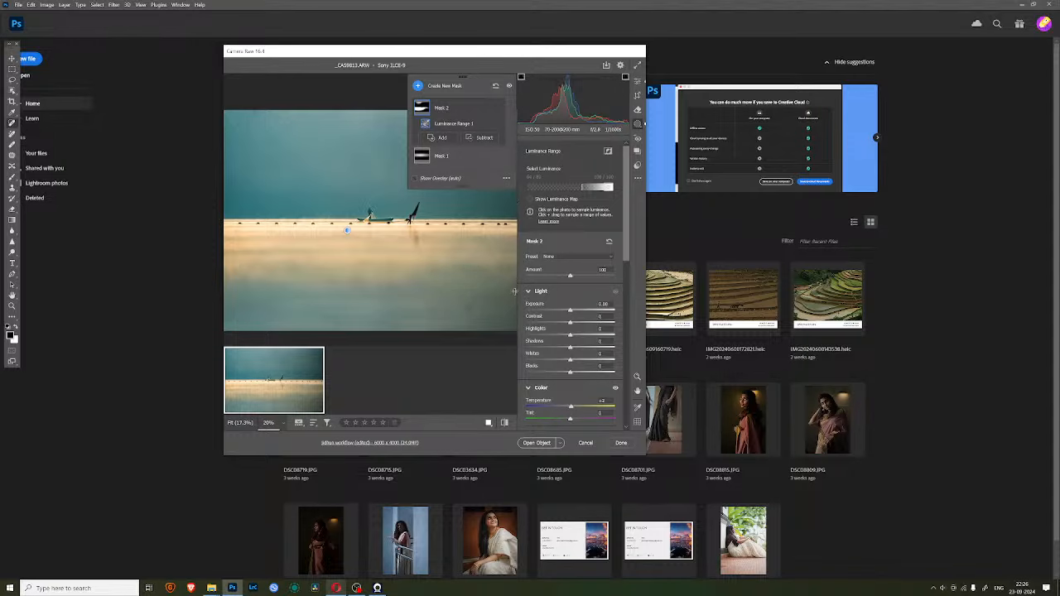
- Create a color range mask by sampling the teal area just above the horizon
{"action": "left_click", "coordinate": [418, 86]}
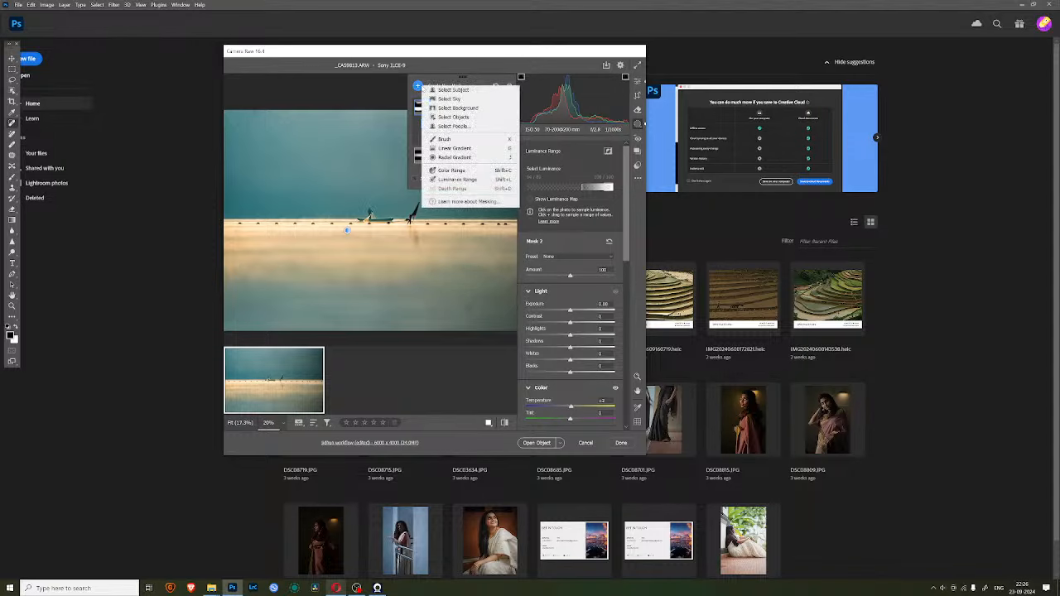
{"action": "left_click", "coordinate": [469, 172]}
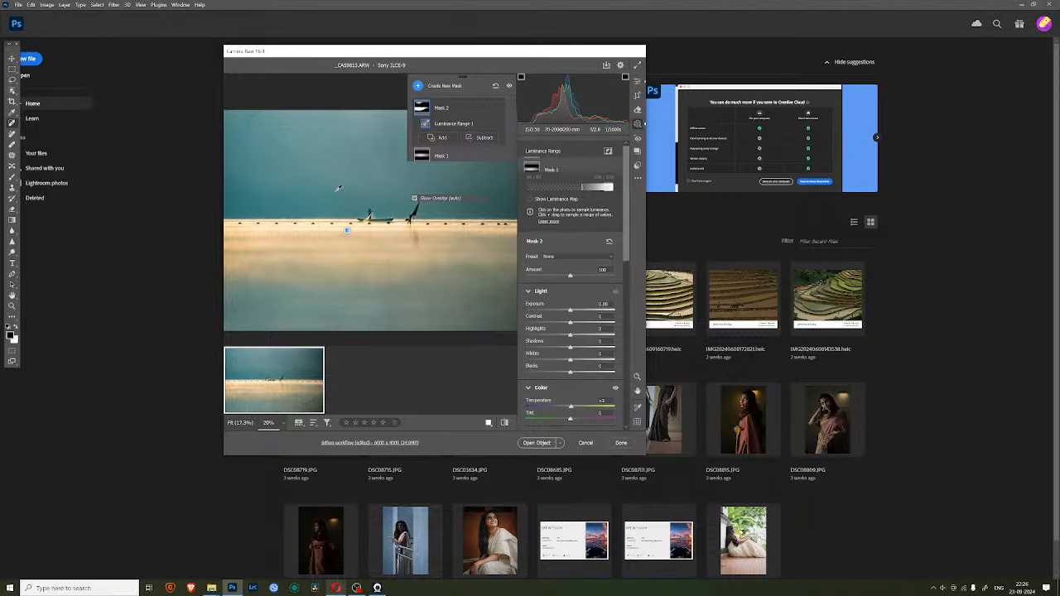
{"action": "left_click", "coordinate": [282, 210]}
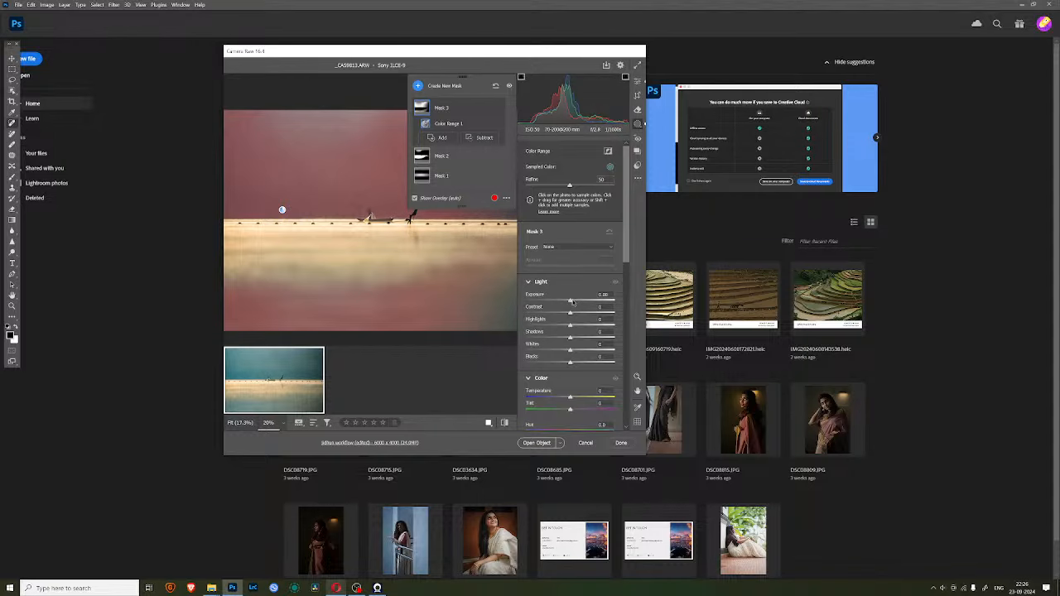
- Adjust the teal mask to about Exposure -0.05, Contrast +9, Highlights -11, Shadows -14, Whites +1 and Temperature -2
{"action": "left_click_drag", "start_coordinate": [570, 301], "coordinate": [565, 338]}
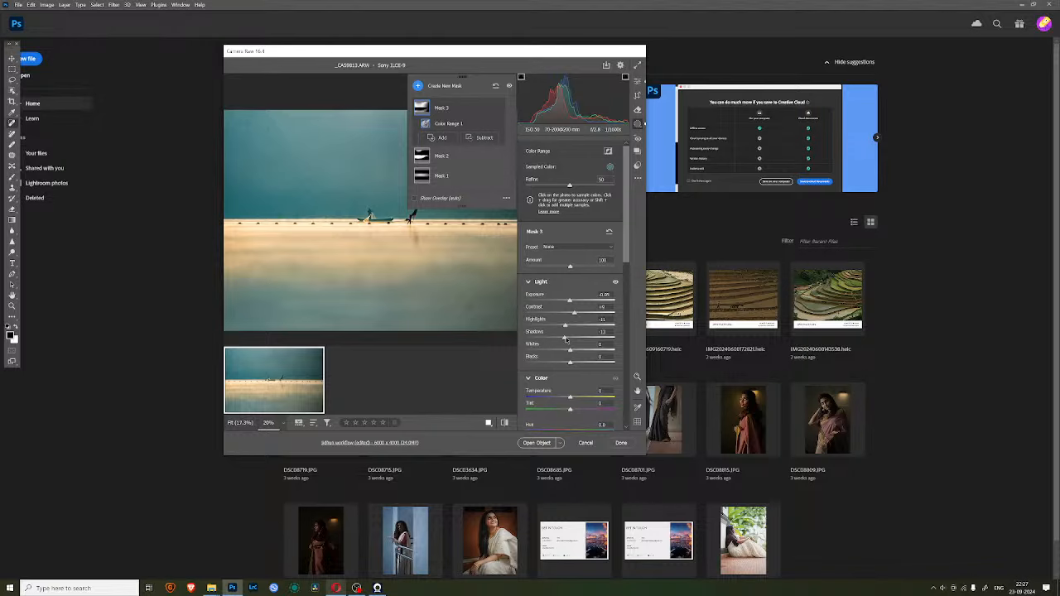
{"action": "left_click_drag", "start_coordinate": [565, 340], "coordinate": [572, 353]}
{"action": "scroll", "coordinate": [563, 370], "scroll_direction": "down", "scroll_amount": 2}
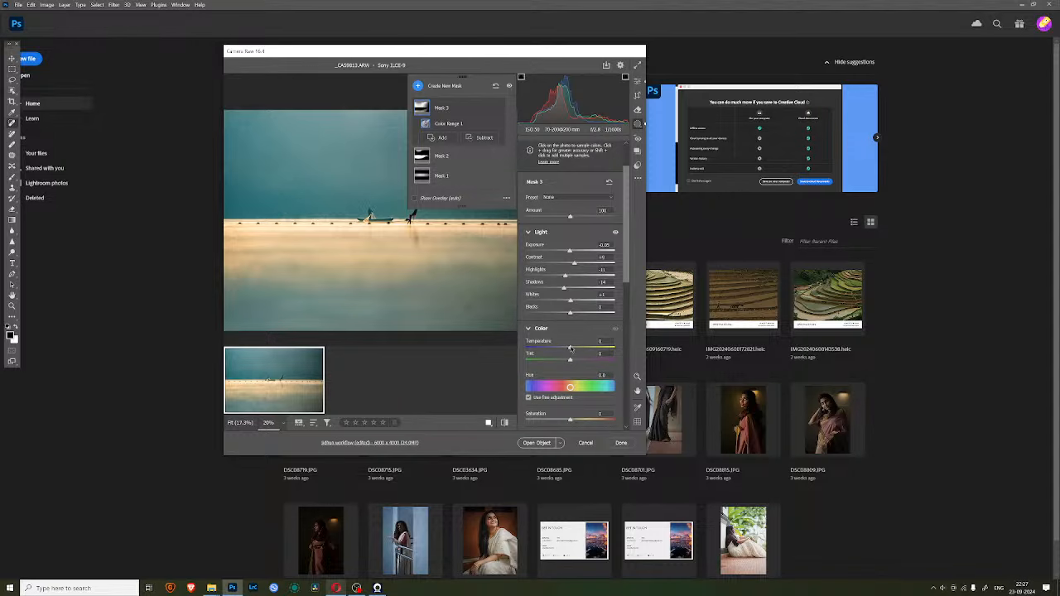
{"action": "left_click_drag", "start_coordinate": [569, 349], "coordinate": [570, 349]}
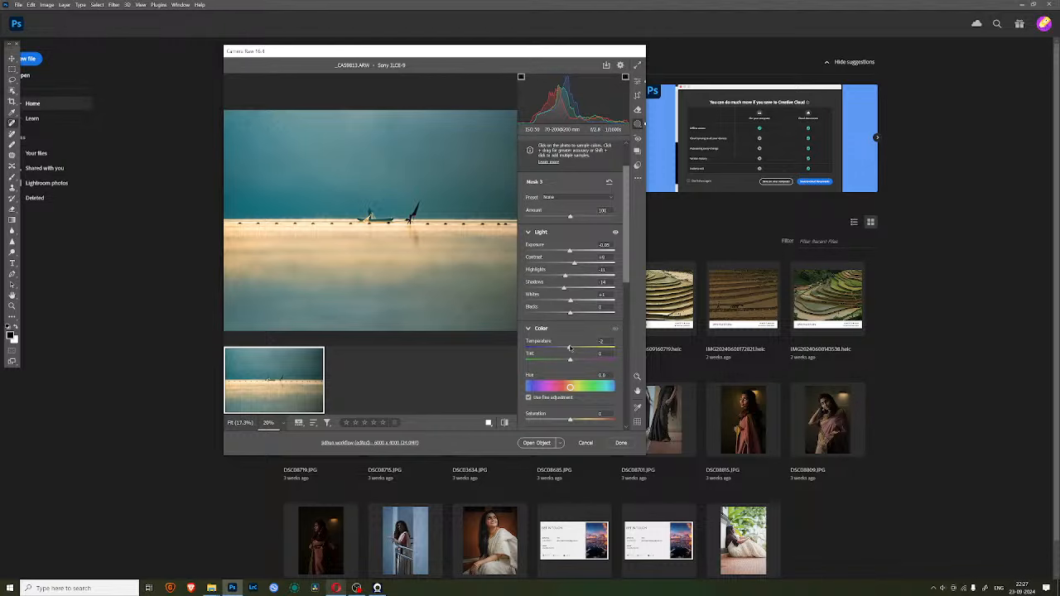
{"action": "left_click_drag", "start_coordinate": [569, 349], "coordinate": [569, 348]}
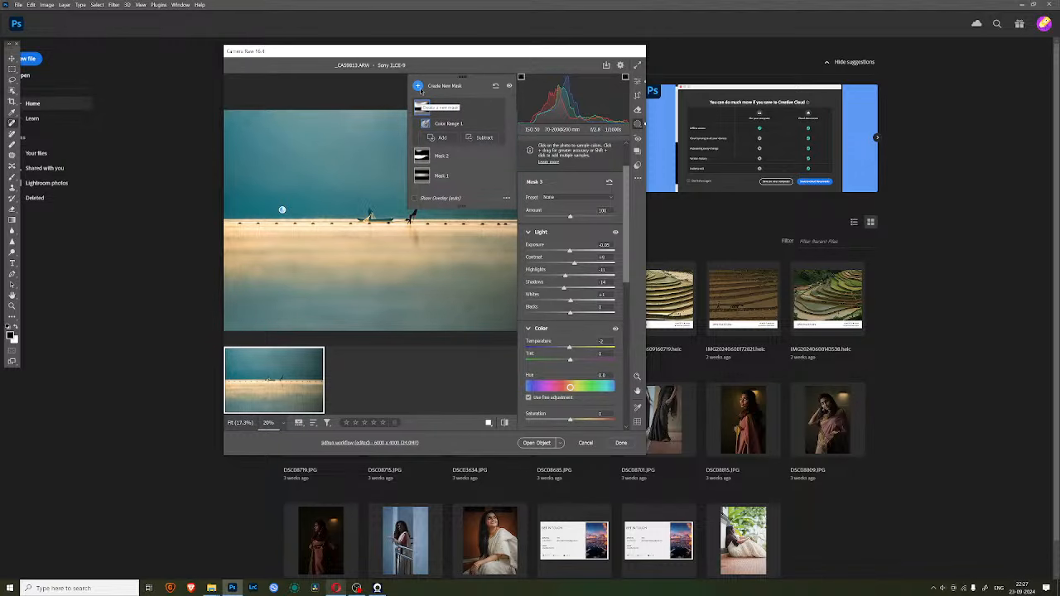
- Create a diagonal linear gradient mask from the photo's upper-left corner toward the boat and lower its Exposure slightly
{"action": "left_click", "coordinate": [418, 86]}
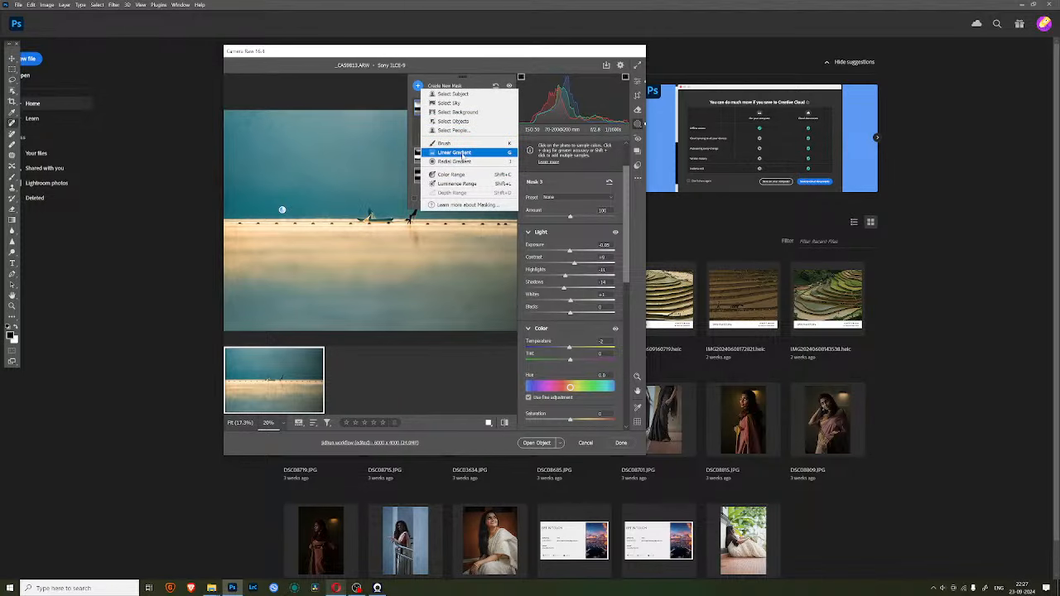
{"action": "left_click", "coordinate": [464, 154]}
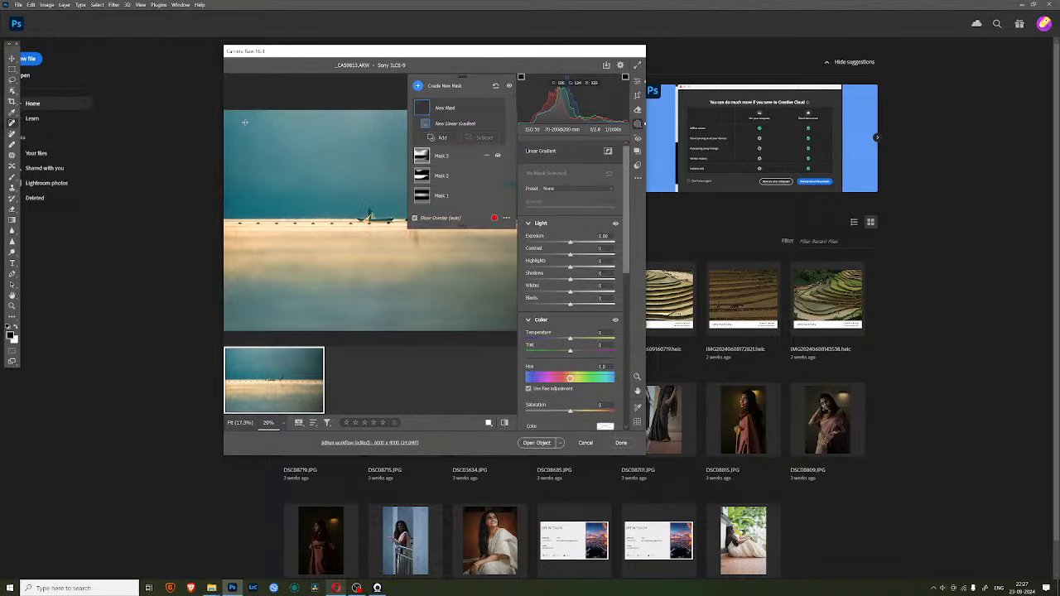
{"action": "left_click_drag", "start_coordinate": [245, 122], "coordinate": [335, 217]}
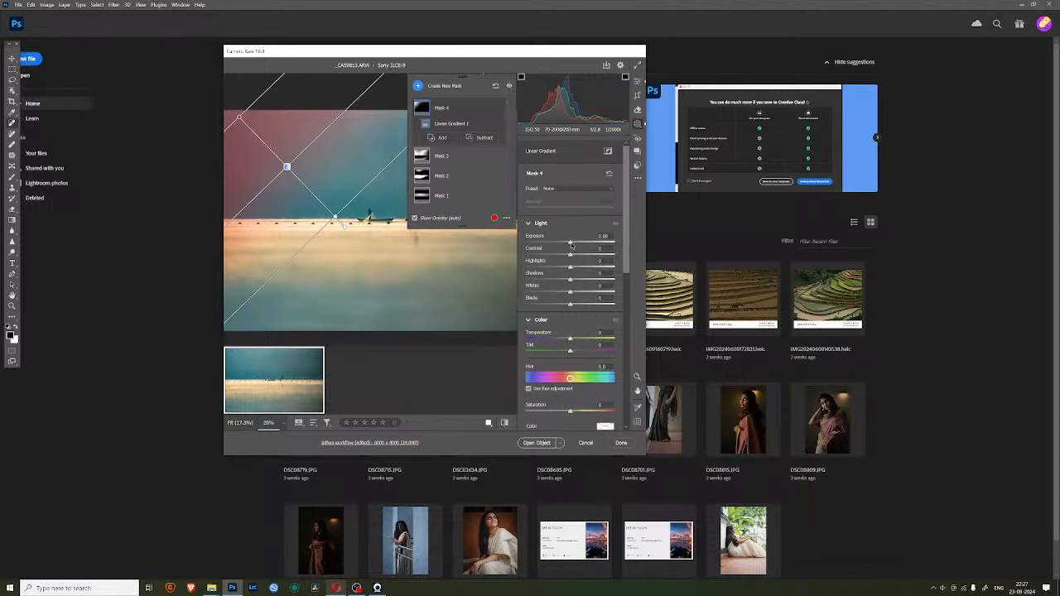
{"action": "left_click_drag", "start_coordinate": [571, 243], "coordinate": [570, 243]}
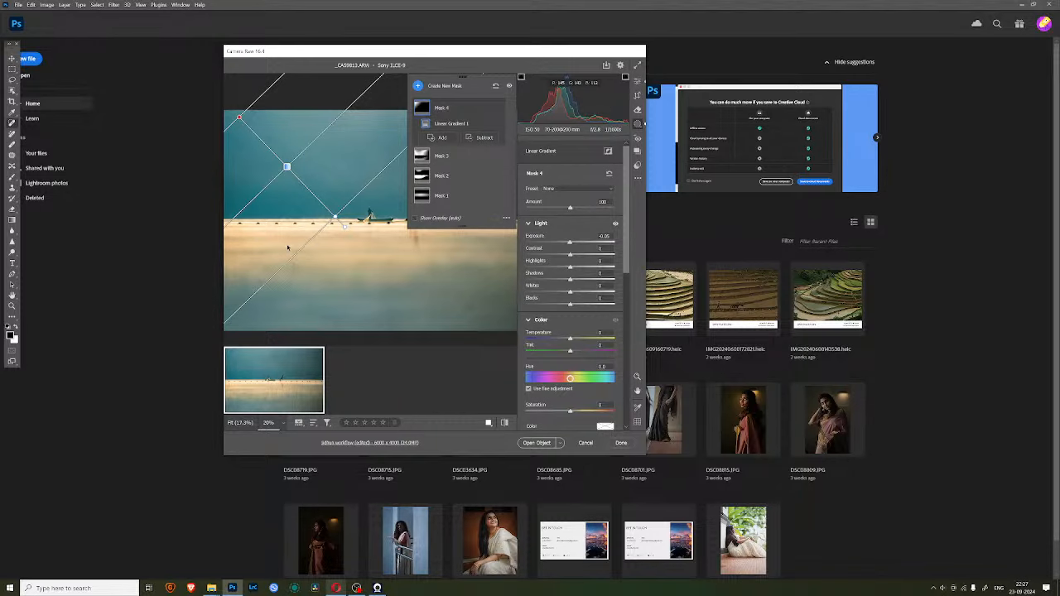
- Add a second diagonal linear gradient from the photo's lower-left corner to the same mask and set Exposure to about -0.15
{"action": "left_click", "coordinate": [441, 139]}
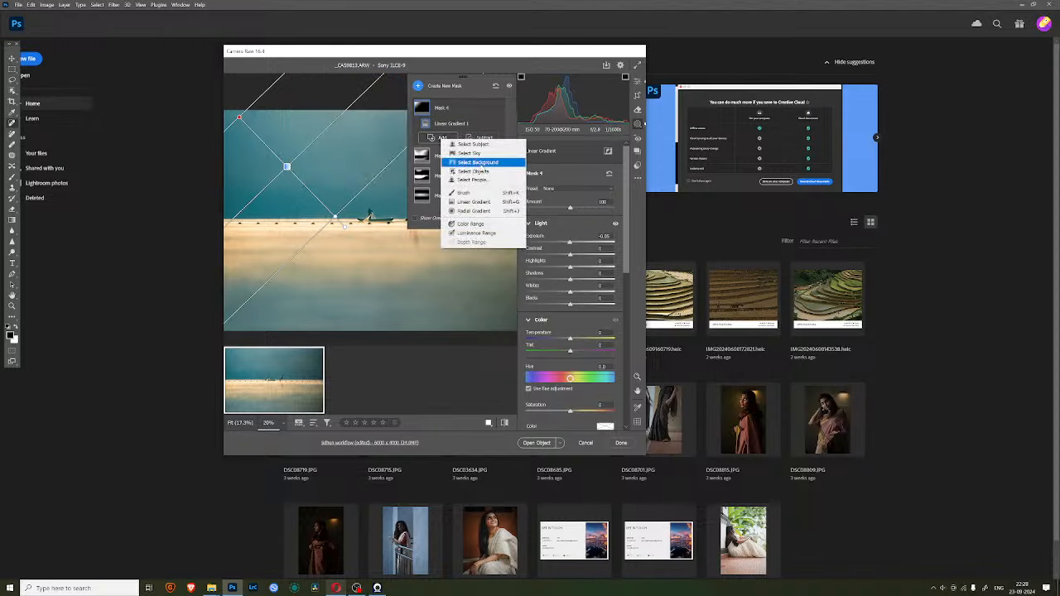
{"action": "left_click", "coordinate": [473, 203]}
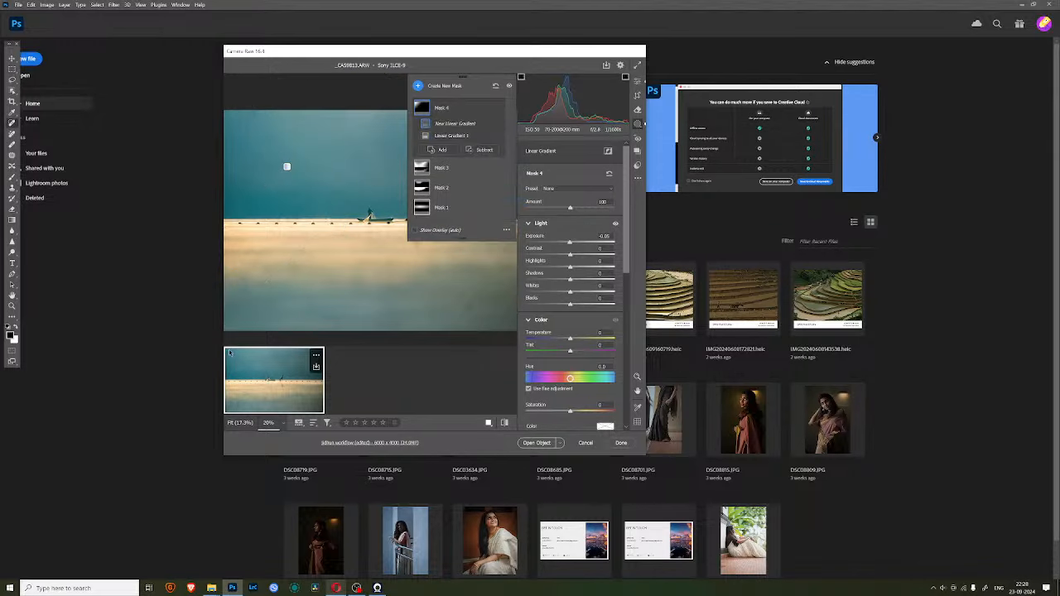
{"action": "left_click_drag", "start_coordinate": [230, 331], "coordinate": [355, 145]}
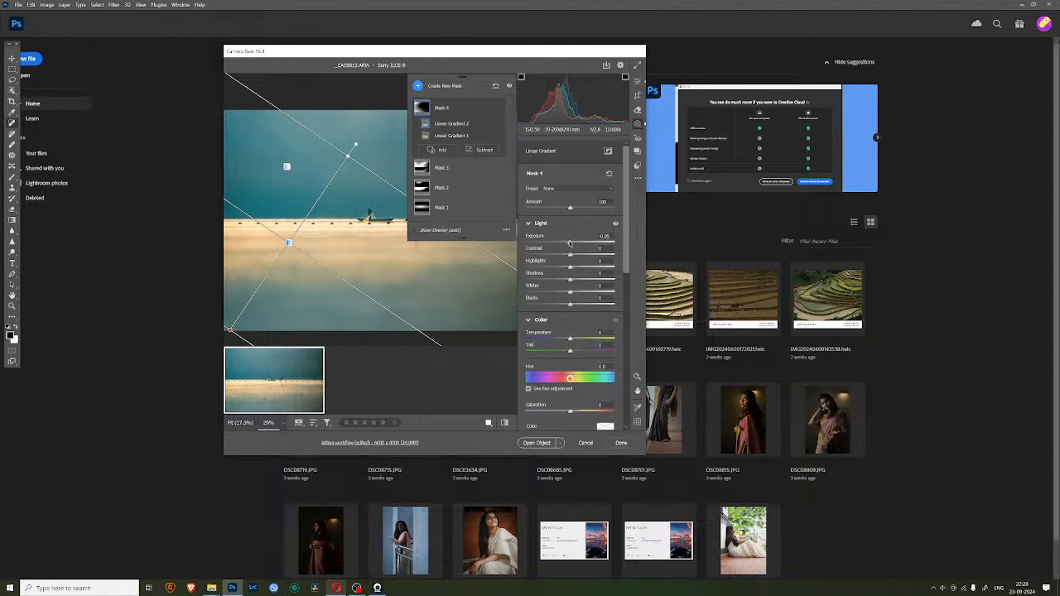
{"action": "left_click_drag", "start_coordinate": [569, 242], "coordinate": [568, 242]}
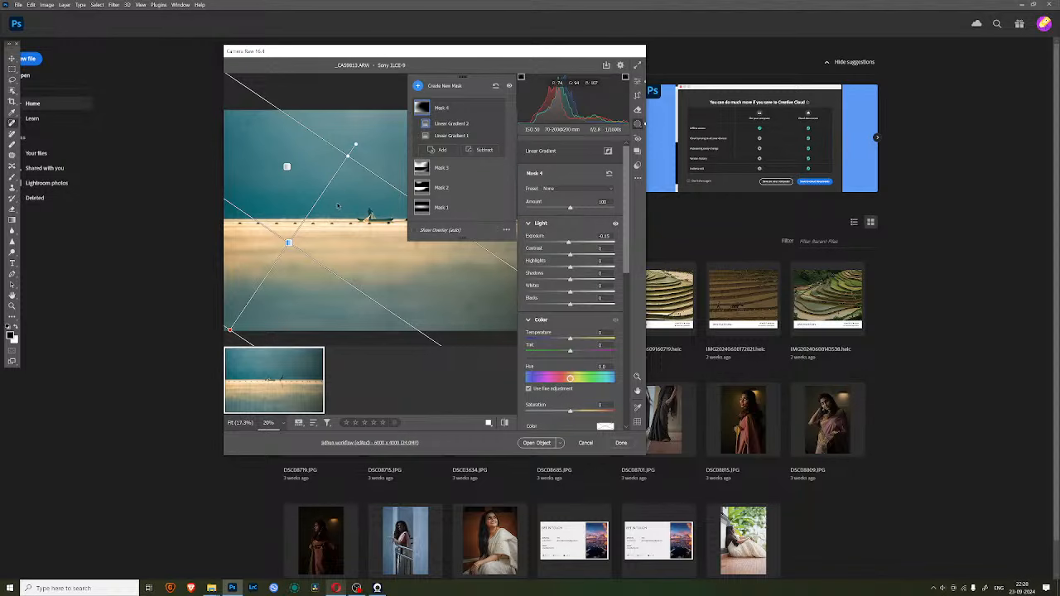
- Dock the floating mask list beneath the histogram so that it no longer covers the photo
{"action": "left_click", "coordinate": [419, 88]}
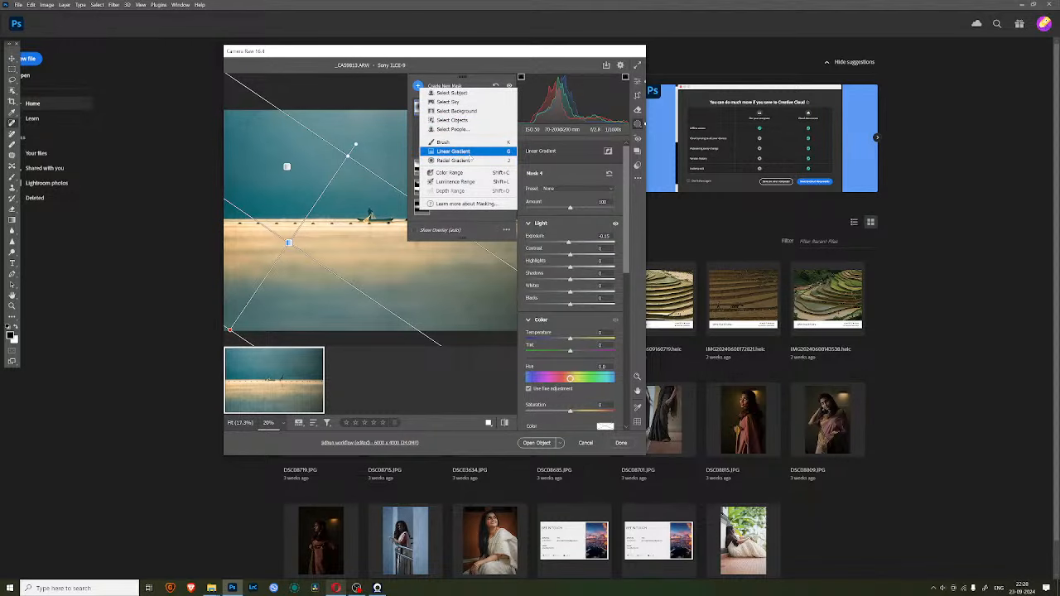
{"action": "left_click", "coordinate": [470, 153]}
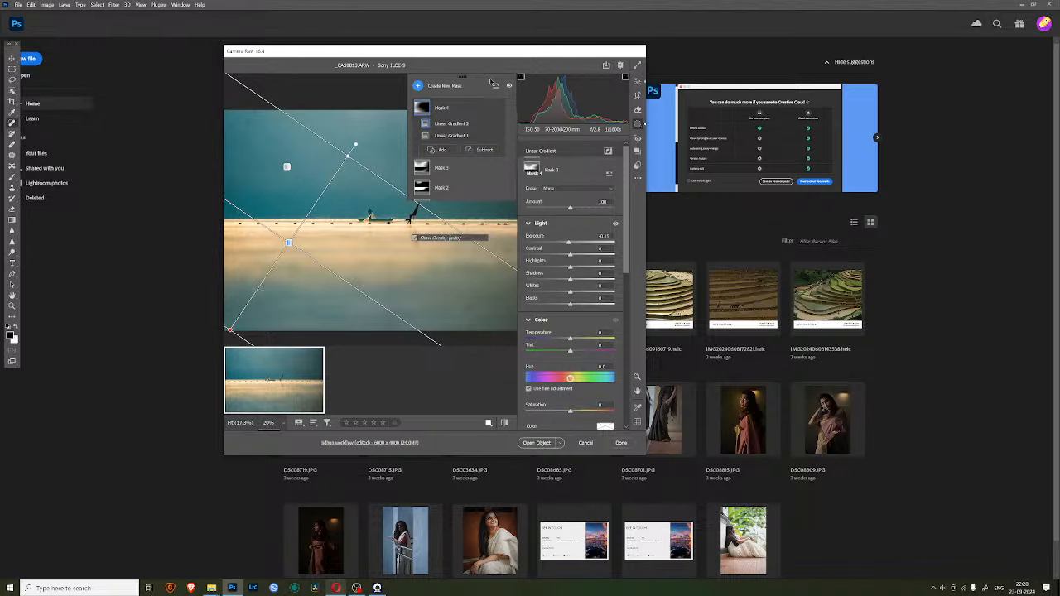
{"action": "mouse_move", "coordinate": [449, 55]}
{"action": "left_mouse_down"}
{"action": "mouse_move", "coordinate": [423, 60]}
{"action": "mouse_move", "coordinate": [435, 69]}
{"action": "left_mouse_up"}
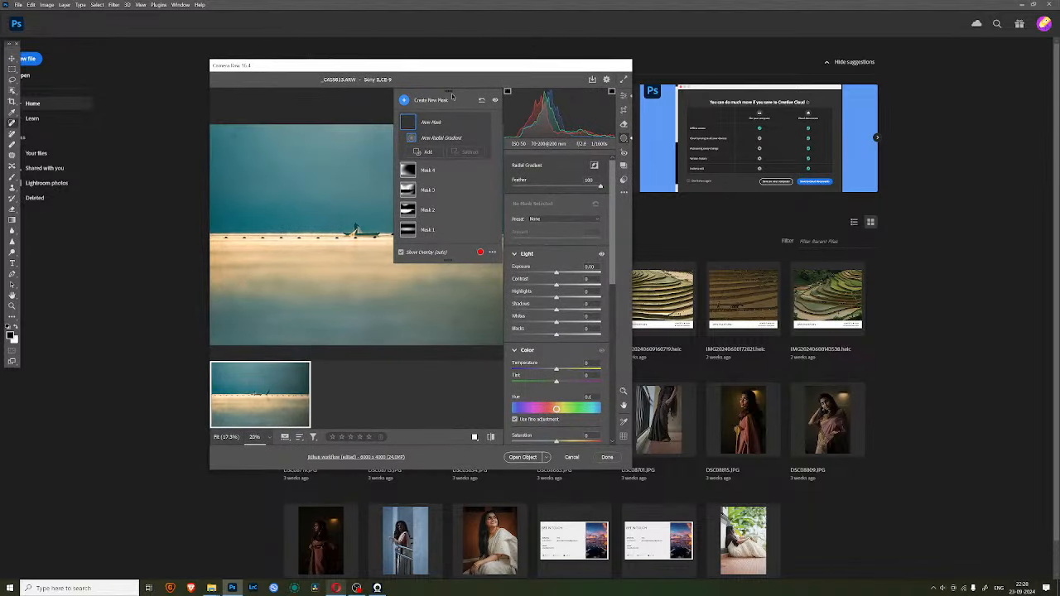
{"action": "left_click", "coordinate": [448, 93]}
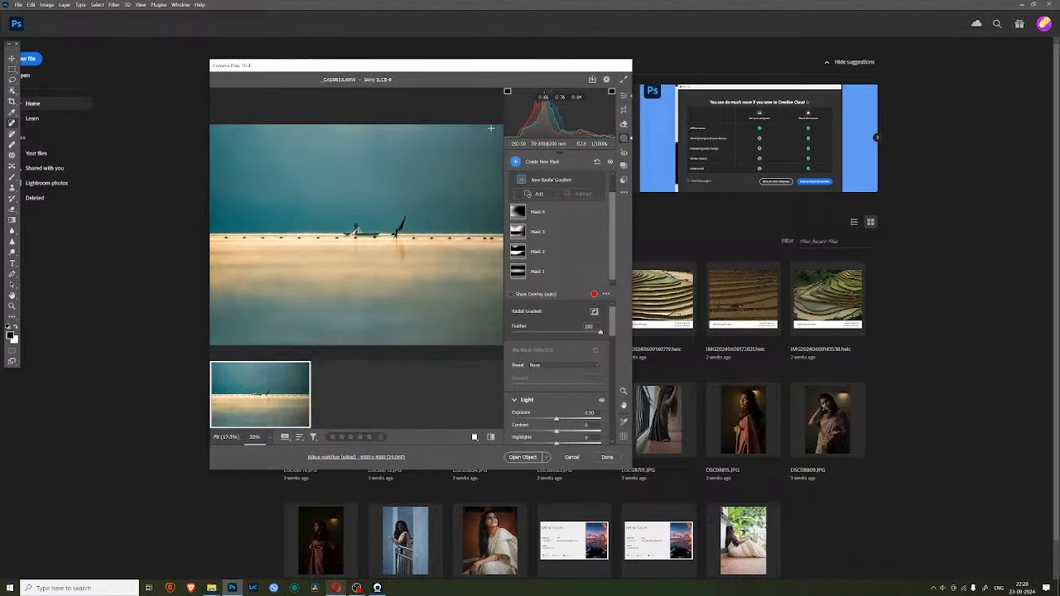
{"action": "left_click_drag", "start_coordinate": [503, 134], "coordinate": [445, 179]}
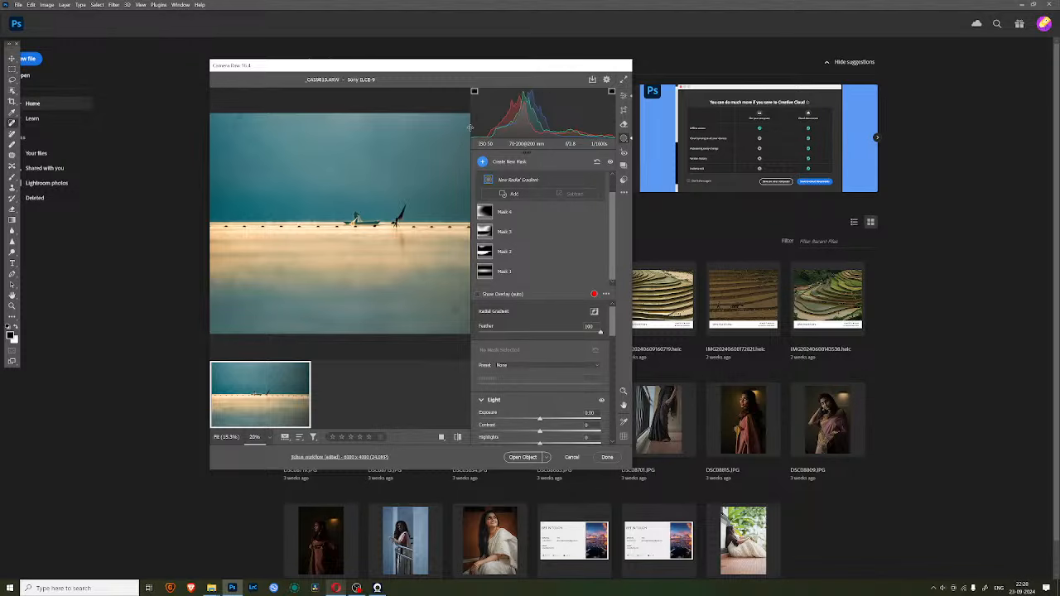
{"action": "left_click_drag", "start_coordinate": [470, 127], "coordinate": [503, 129]}
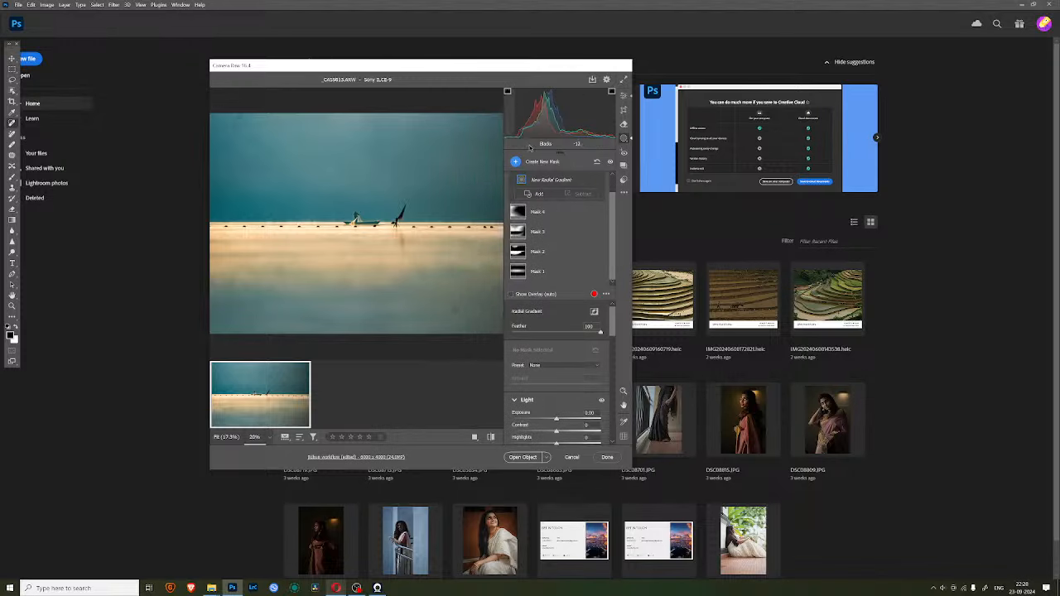
- Create a large radial gradient mask over the teal area at the photo's upper right, reaching down past the boat
{"action": "left_click", "coordinate": [528, 162]}
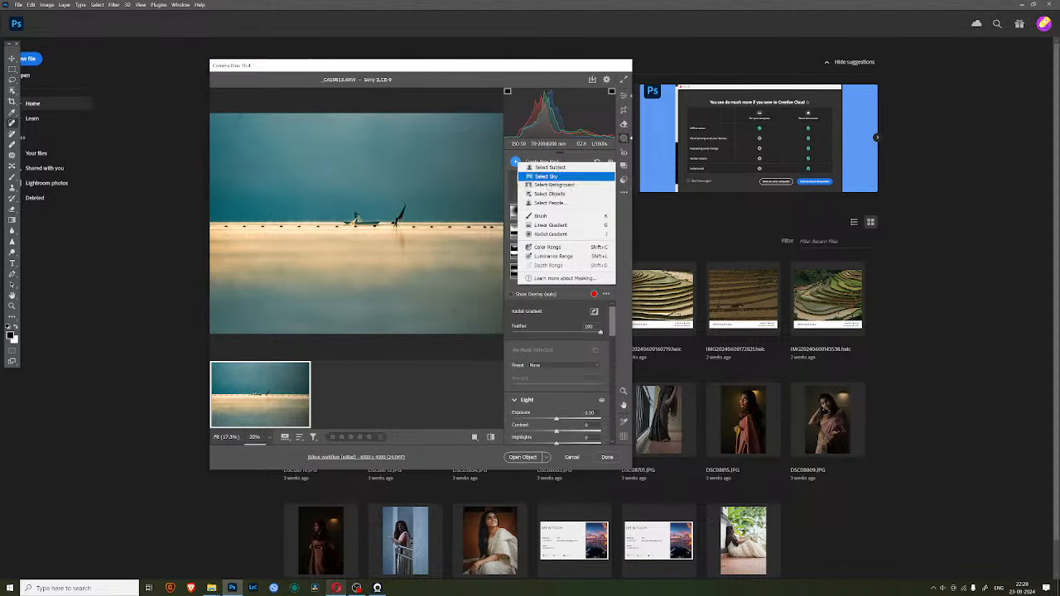
{"action": "left_click", "coordinate": [568, 235]}
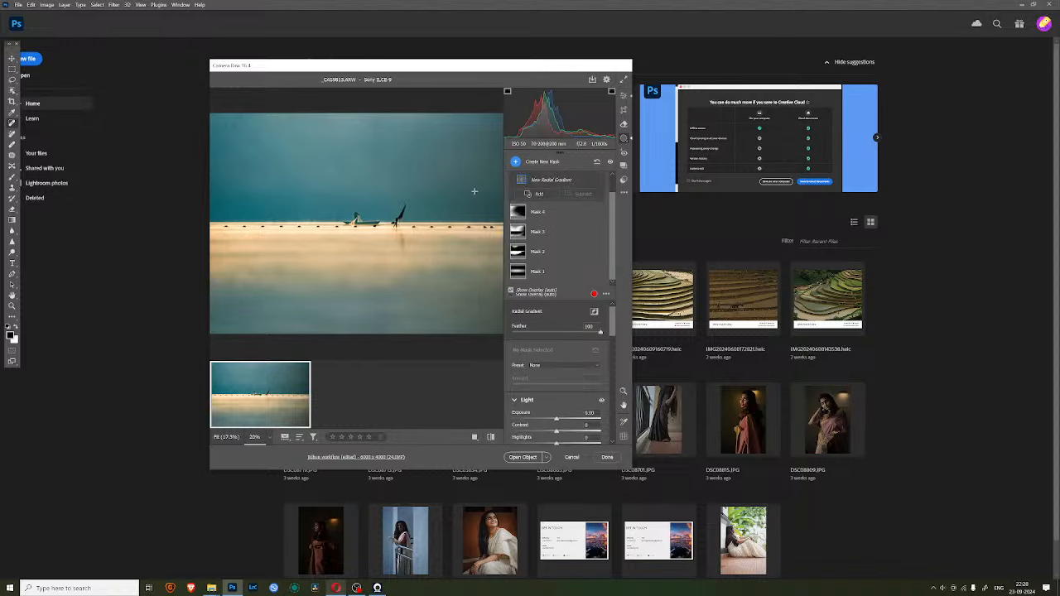
{"action": "left_click_drag", "start_coordinate": [475, 191], "coordinate": [550, 221]}
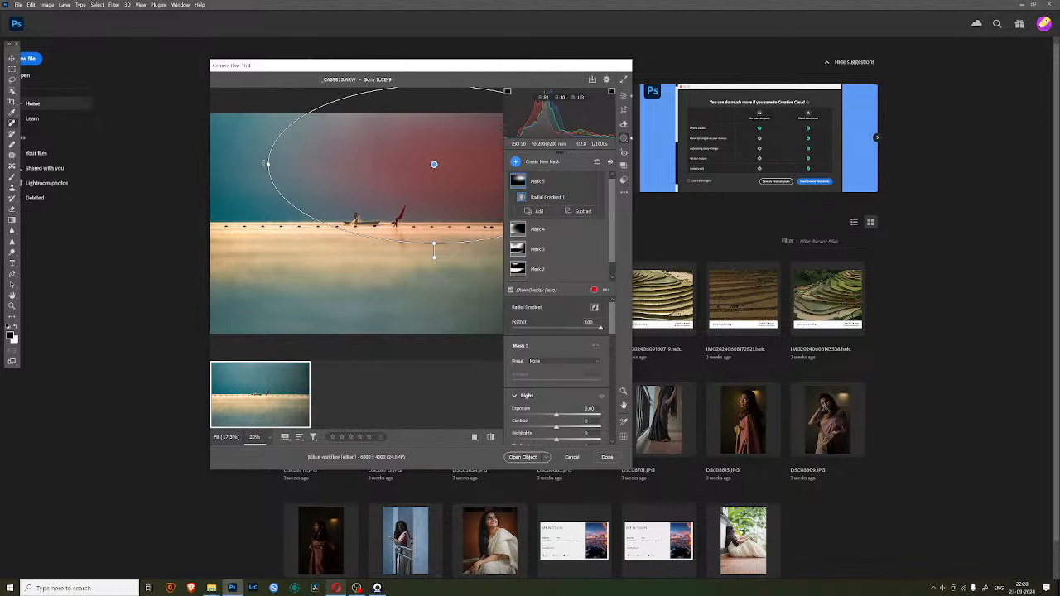
- Tilt and enlarge the radial gradient around the boat, then set its Exposure to about +0.45 and Contrast to +4
{"action": "left_click_drag", "start_coordinate": [264, 163], "coordinate": [281, 211]}
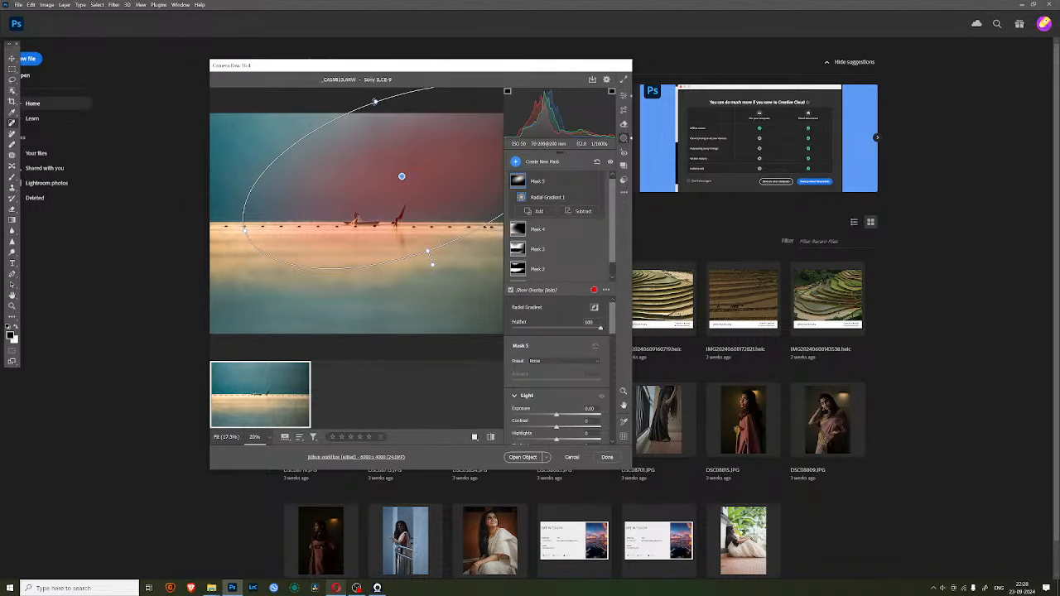
{"action": "left_click_drag", "start_coordinate": [377, 98], "coordinate": [359, 87]}
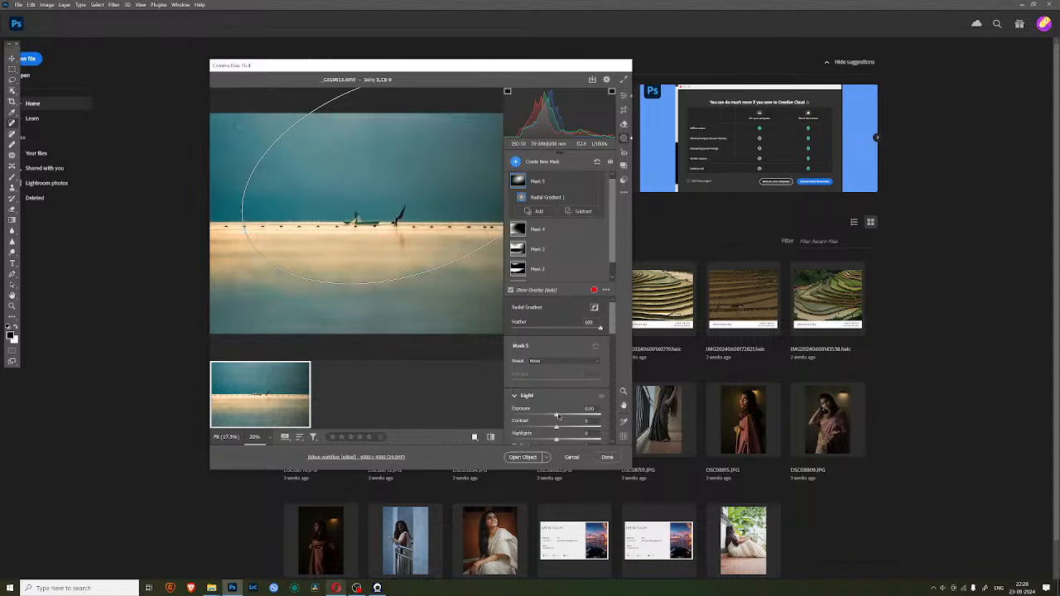
{"action": "left_click_drag", "start_coordinate": [557, 415], "coordinate": [561, 416]}
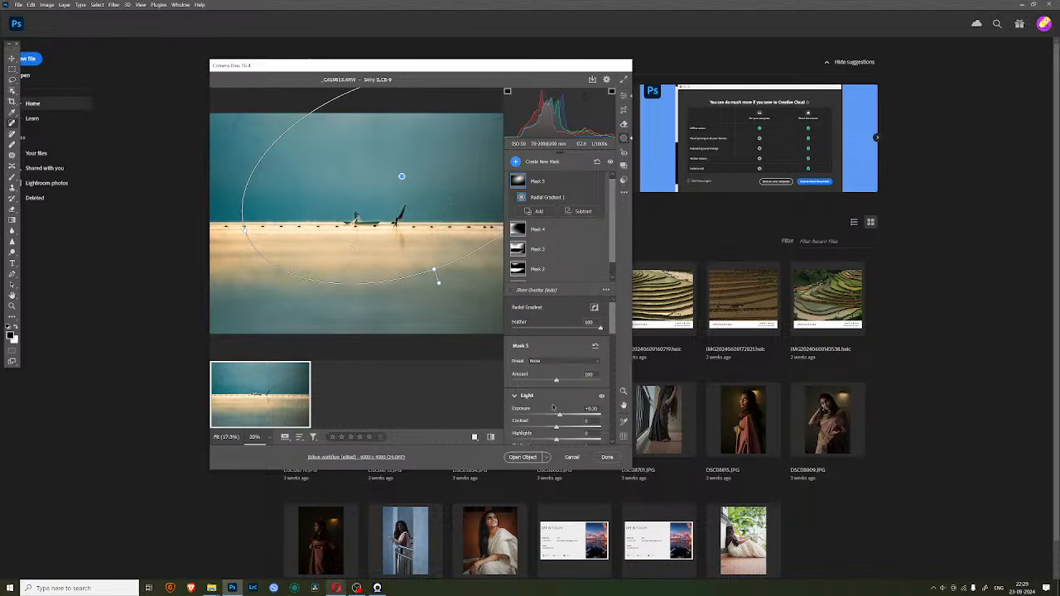
{"action": "left_click_drag", "start_coordinate": [559, 417], "coordinate": [558, 429]}
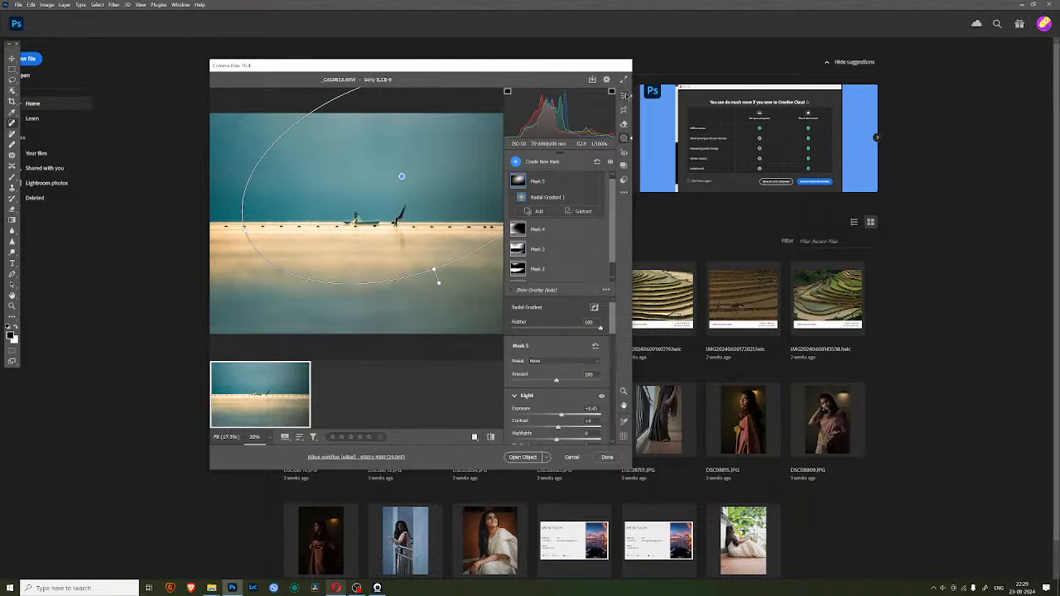
- Fine-tune the Blue Primary Saturation in the Calibration settings to about +24
{"action": "left_click", "coordinate": [624, 96]}
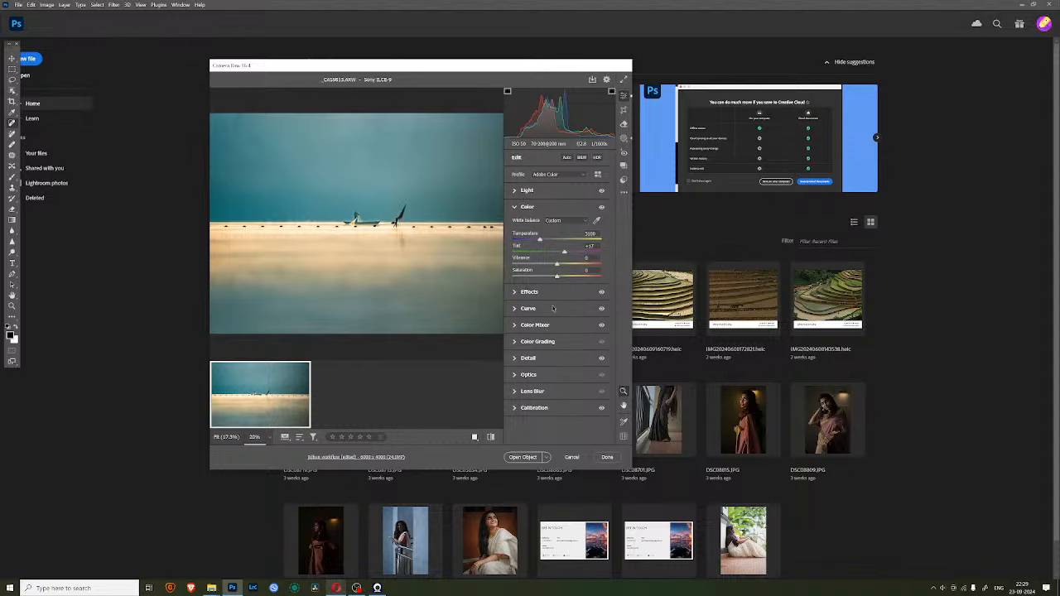
{"action": "left_click", "coordinate": [544, 408]}
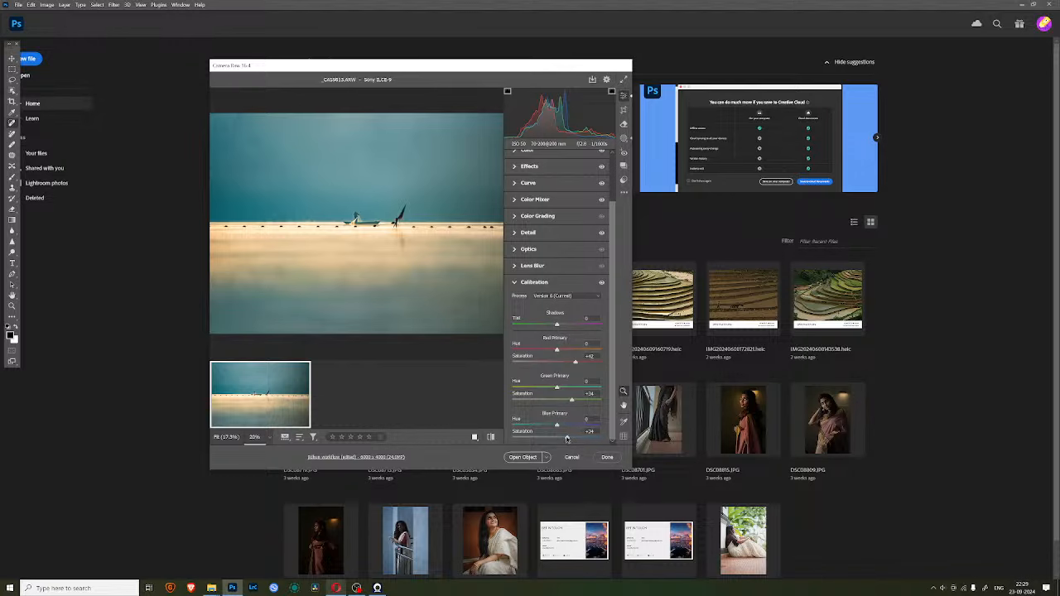
{"action": "left_click_drag", "start_coordinate": [567, 439], "coordinate": [568, 439]}
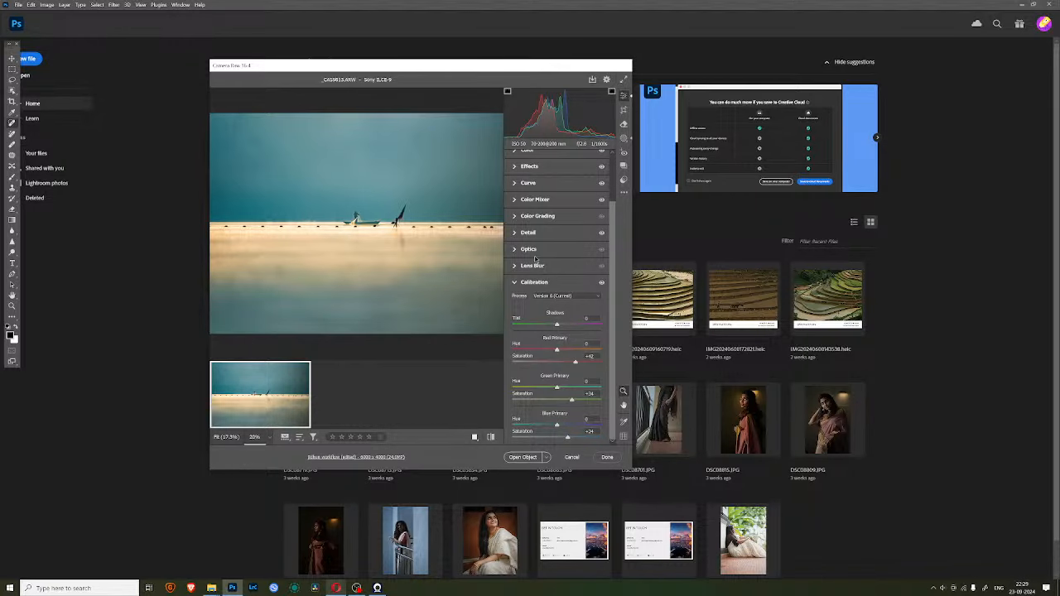
- Open the graded photo in Photoshop as a smart object and duplicate its layer
{"action": "left_click", "coordinate": [545, 458]}
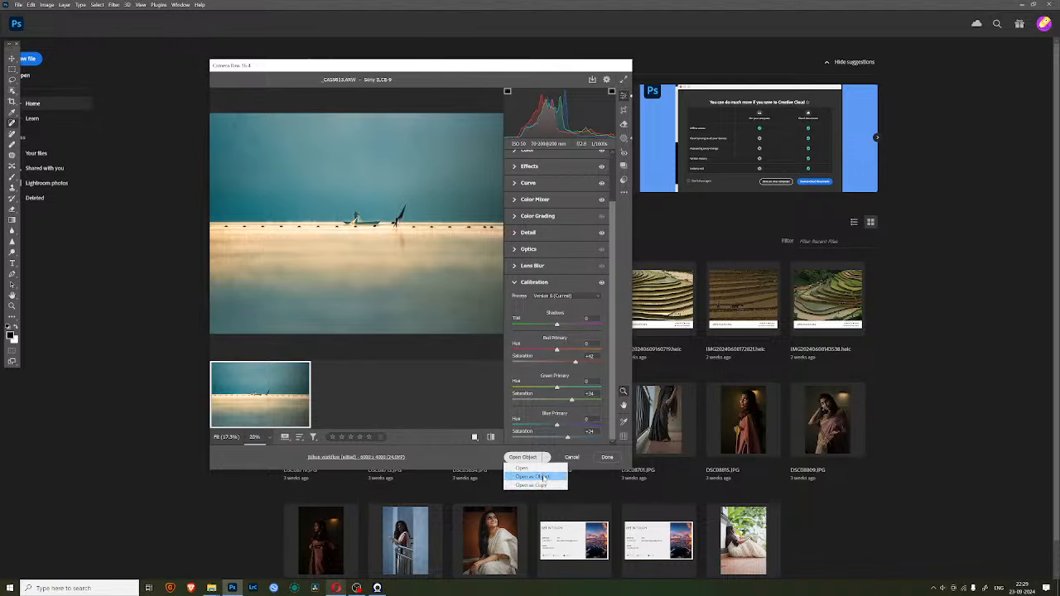
{"action": "left_click", "coordinate": [534, 477]}
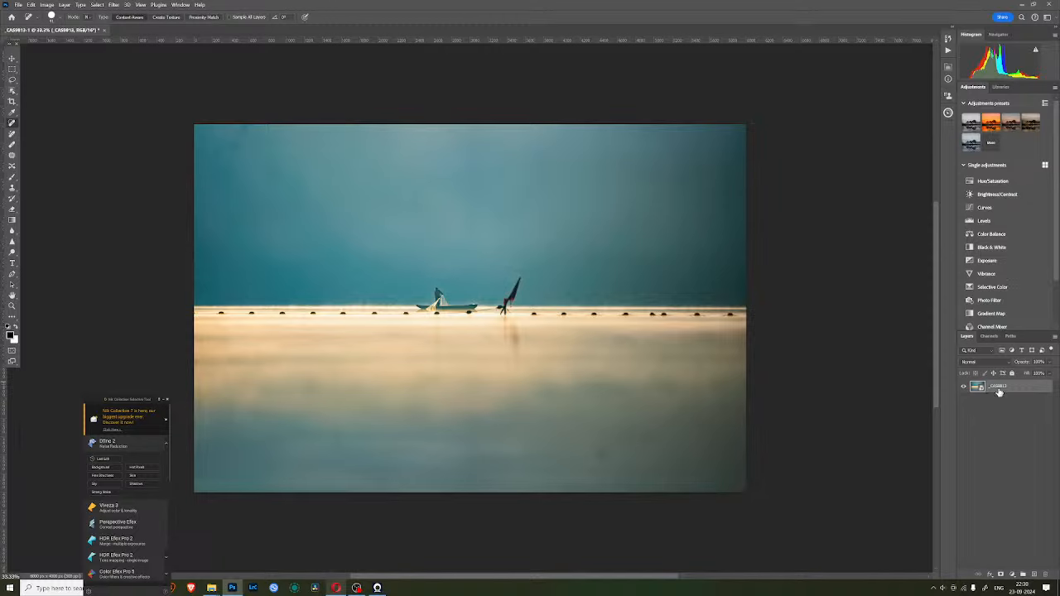
{"action": "left_click_drag", "start_coordinate": [1000, 392], "coordinate": [1033, 574]}
{"action": "left_click", "coordinate": [964, 387]}
{"action": "left_click", "coordinate": [964, 386]}
- Reopen the duplicate layer's Camera Raw settings, set Exposure to about -0.35 and apply
{"action": "scroll", "coordinate": [651, 402], "scroll_direction": "up", "scroll_amount": 1}
{"action": "scroll", "coordinate": [565, 386], "scroll_direction": "up", "scroll_amount": 6}
{"action": "scroll", "coordinate": [565, 386], "scroll_direction": "down", "scroll_amount": 3}
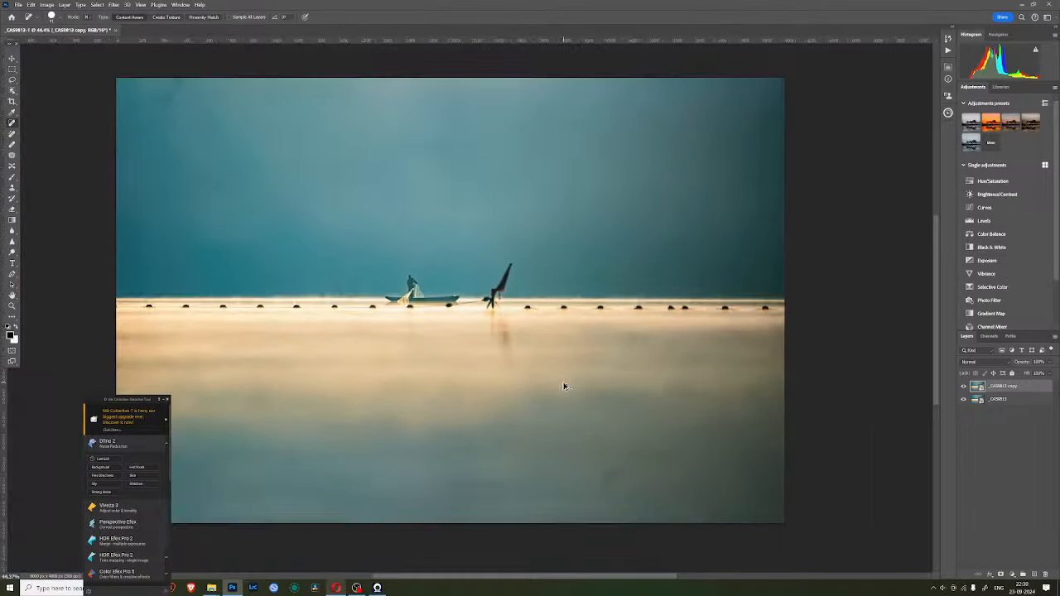
{"action": "scroll", "coordinate": [565, 386], "scroll_direction": "down", "scroll_amount": 3}
{"action": "scroll", "coordinate": [565, 386], "scroll_direction": "up", "scroll_amount": 2}
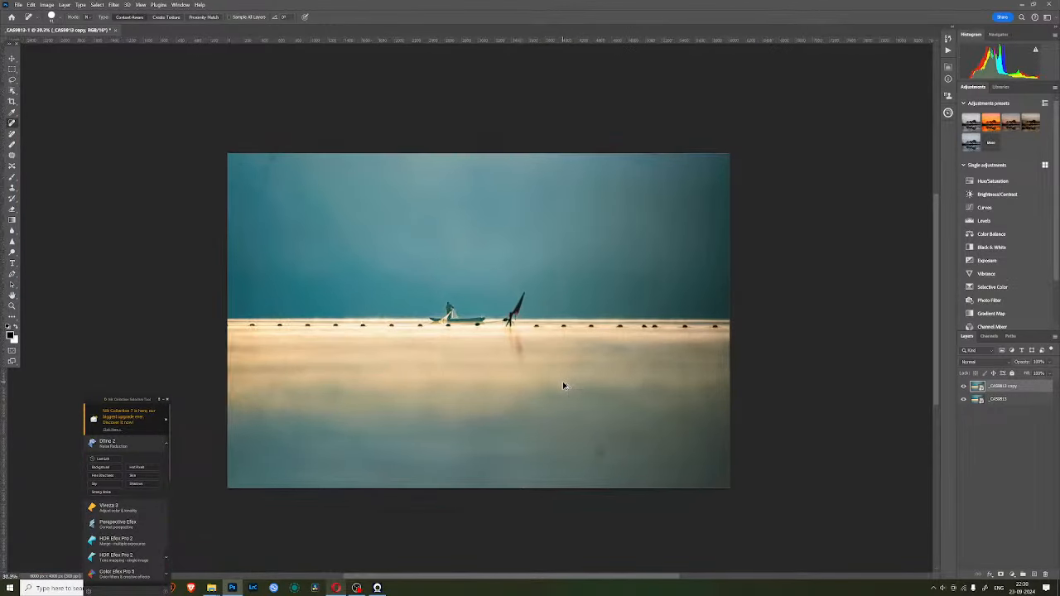
{"action": "scroll", "coordinate": [565, 386], "scroll_direction": "up", "scroll_amount": 1}
{"action": "scroll", "coordinate": [565, 386], "scroll_direction": "down", "scroll_amount": 2}
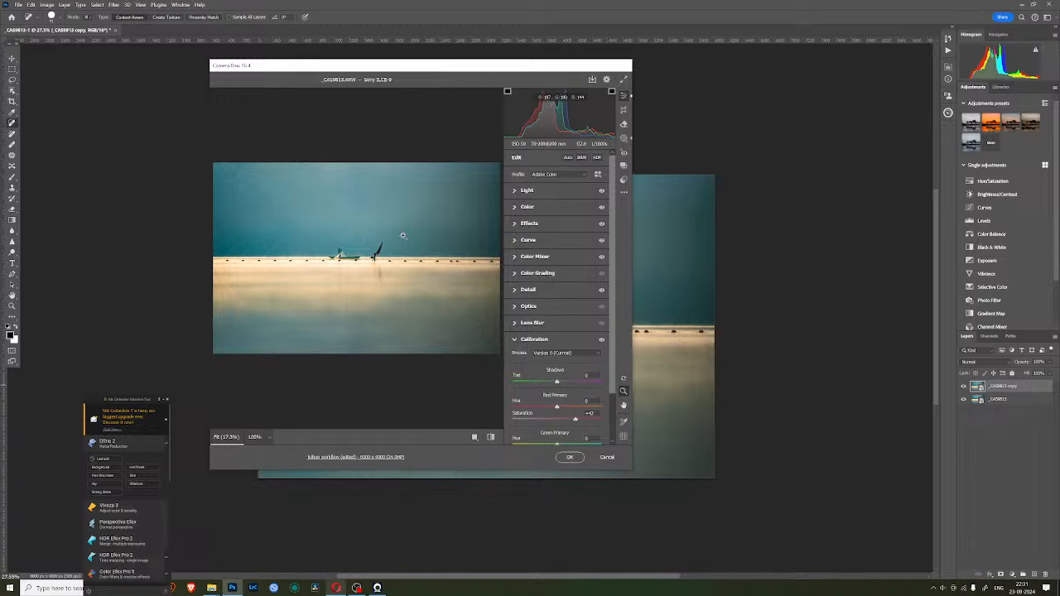
{"action": "left_click", "coordinate": [541, 190]}
{"action": "left_click_drag", "start_coordinate": [554, 209], "coordinate": [553, 211]}
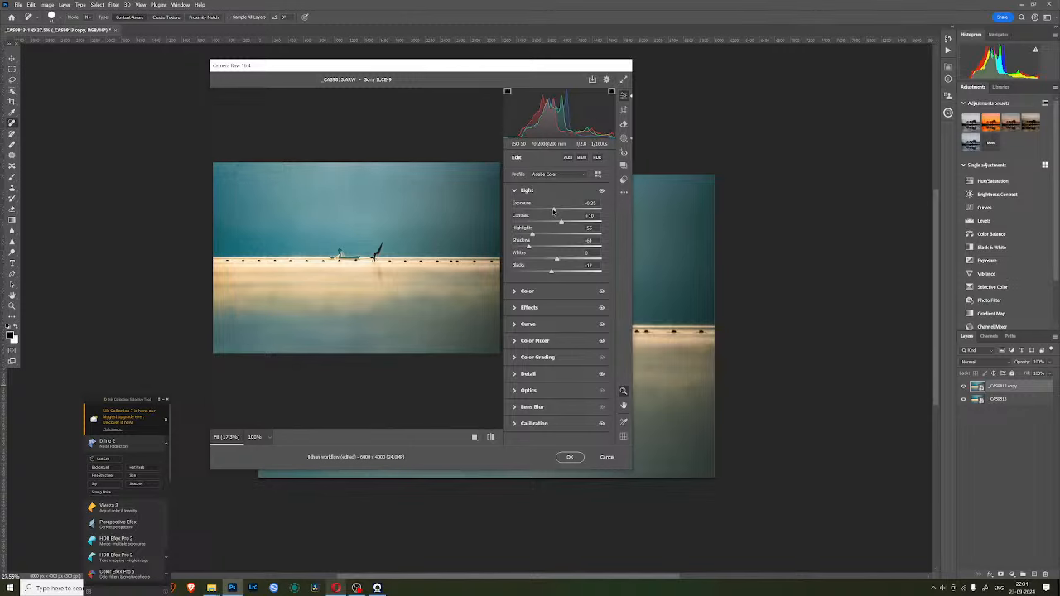
{"action": "left_click", "coordinate": [570, 458]}
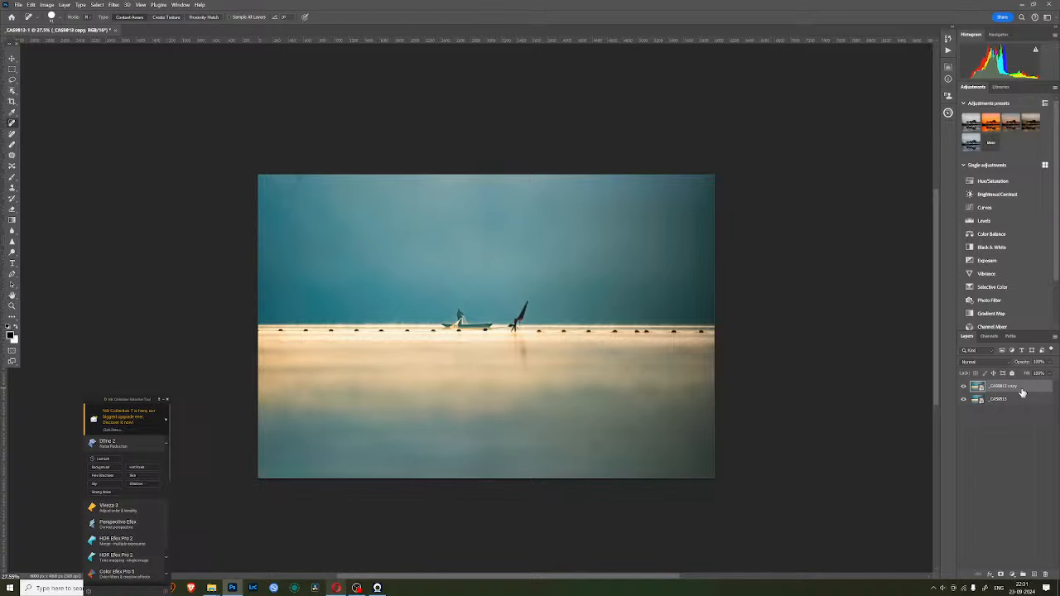
- Duplicate the upper smart object layer once more and rasterize the new copy for healing
{"action": "key", "text": "ctrl+j"}
{"action": "left_click", "coordinate": [351, 260]}
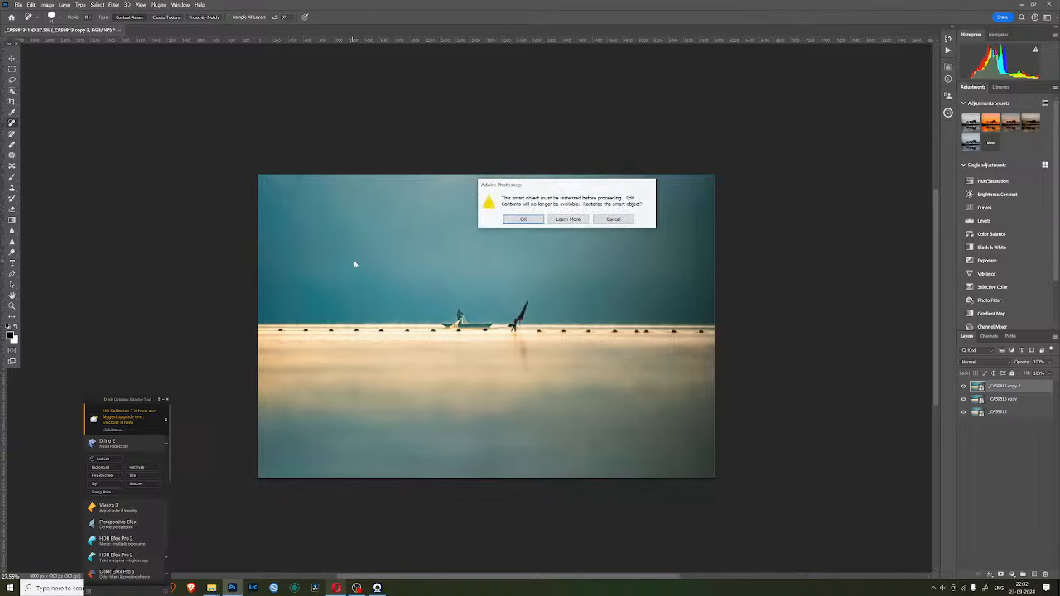
{"action": "left_click", "coordinate": [534, 220]}
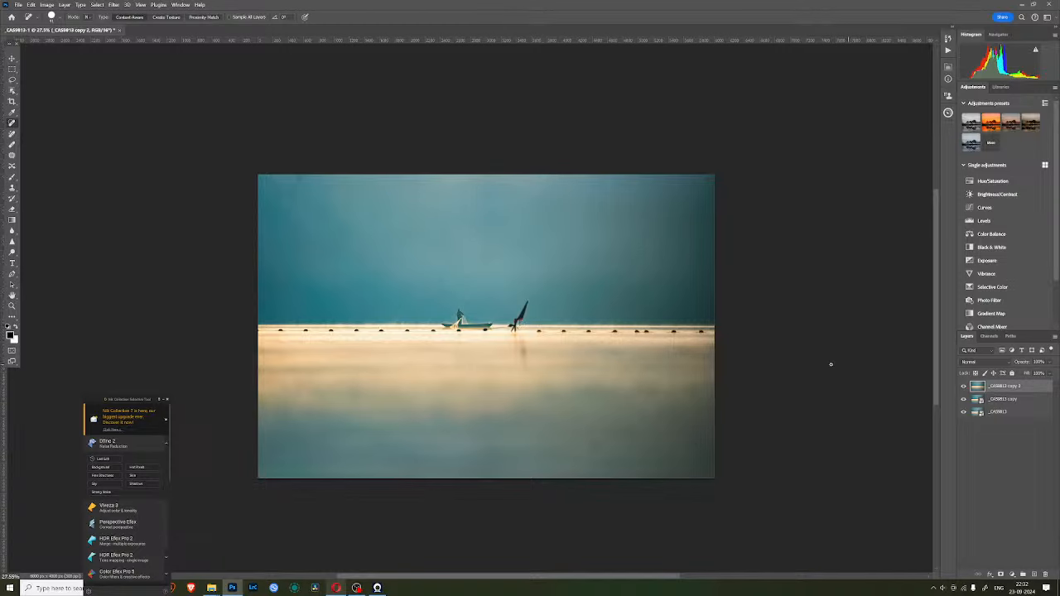
- Enlarge the Spot Healing Brush and paint out the dark spots in the photo's upper-left sky
{"action": "scroll", "coordinate": [521, 334], "scroll_direction": "up", "scroll_amount": 4}
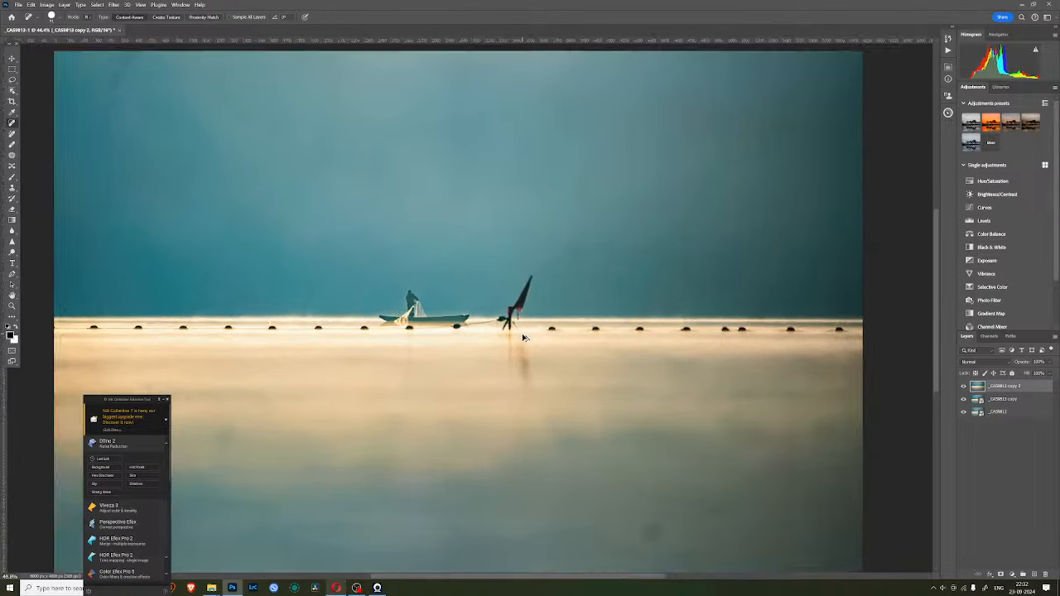
{"action": "scroll", "coordinate": [522, 336], "scroll_direction": "down", "scroll_amount": 1}
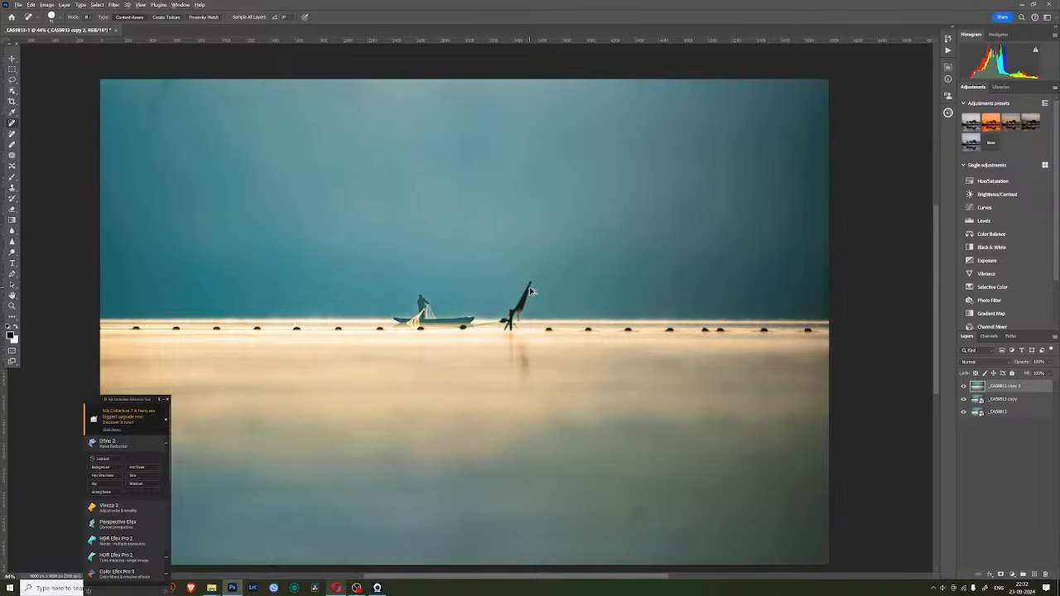
{"action": "scroll", "coordinate": [522, 334], "scroll_direction": "down", "scroll_amount": 1}
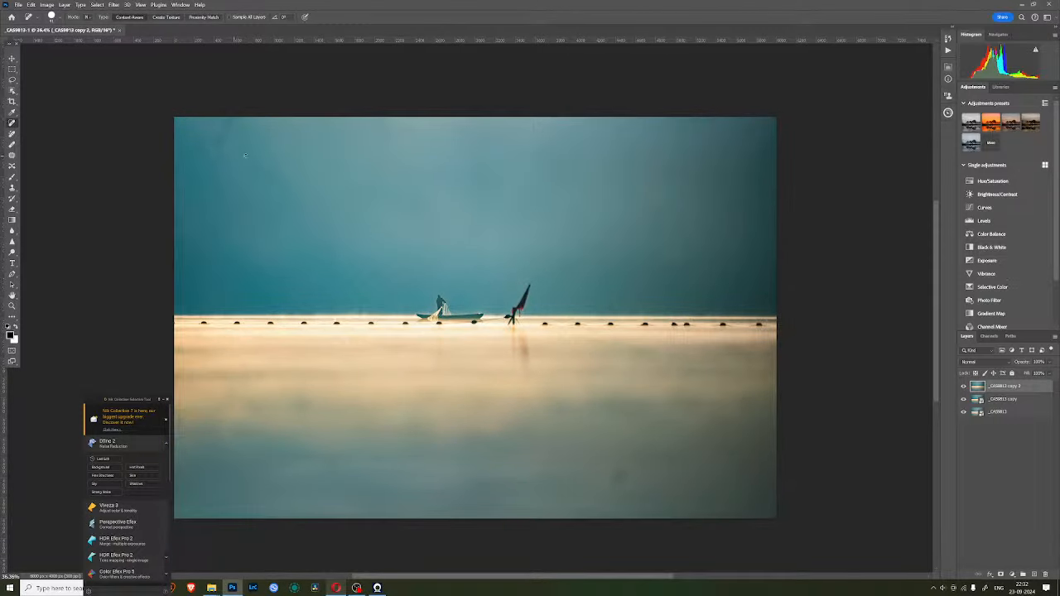
{"action": "scroll", "coordinate": [255, 189], "scroll_direction": "up", "scroll_amount": 3}
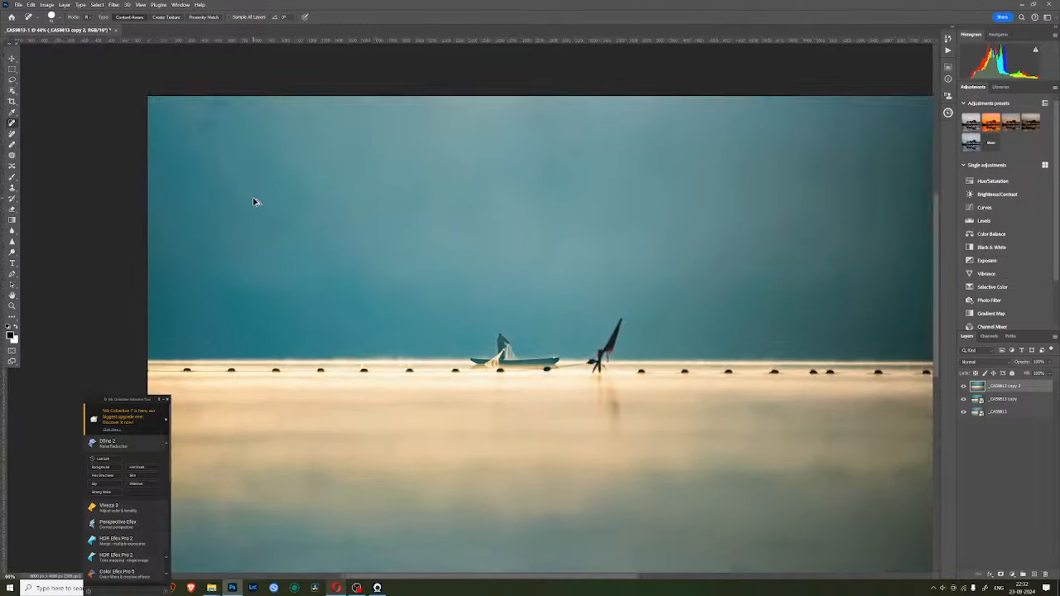
{"action": "scroll", "coordinate": [254, 201], "scroll_direction": "down", "scroll_amount": 1}
{"action": "right_click", "coordinate": [294, 188]}
{"action": "left_click", "coordinate": [336, 207]}
{"action": "left_click", "coordinate": [203, 132]}
{"action": "mouse_move", "coordinate": [203, 132]}
{"action": "left_mouse_down"}
{"action": "mouse_move", "coordinate": [220, 117]}
{"action": "mouse_move", "coordinate": [182, 134]}
{"action": "mouse_move", "coordinate": [222, 108]}
{"action": "left_mouse_up"}
{"action": "left_click_drag", "start_coordinate": [196, 237], "coordinate": [183, 246]}
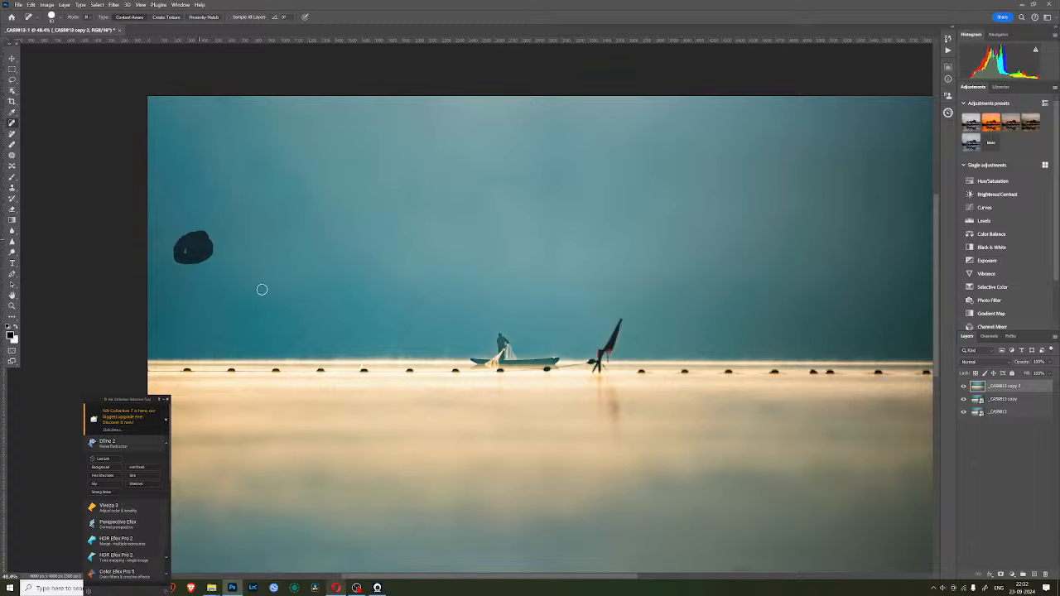
{"action": "mouse_move", "coordinate": [222, 109]}
{"action": "left_mouse_down"}
{"action": "mouse_move", "coordinate": [213, 118]}
{"action": "mouse_move", "coordinate": [213, 108]}
{"action": "left_mouse_up"}
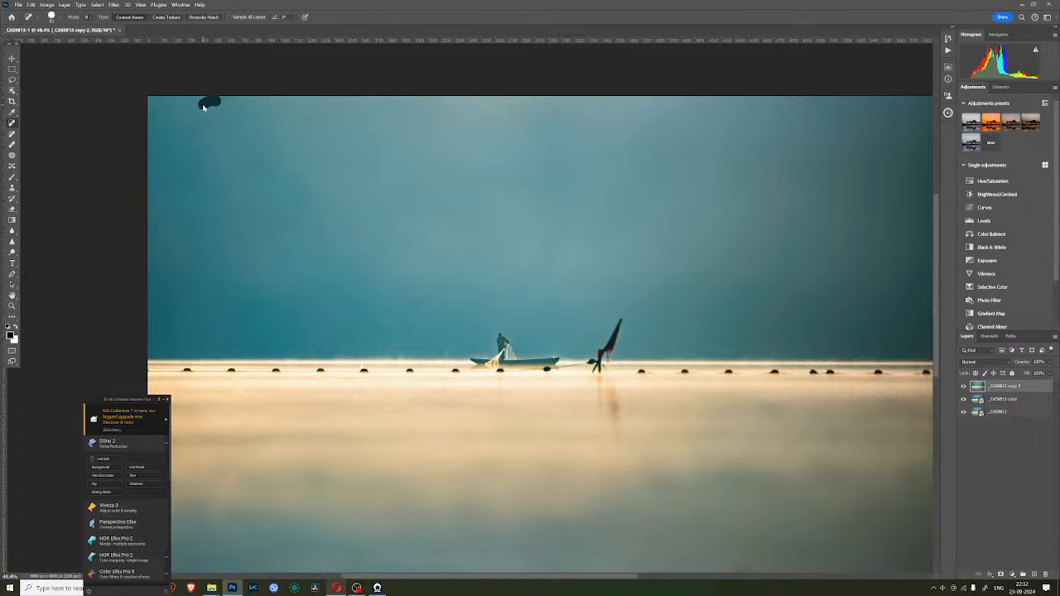
- Heal the dark smudge in the water near the photo's lower-right corner with the Spot Healing Brush
{"action": "scroll", "coordinate": [346, 231], "scroll_direction": "down", "scroll_amount": 1}
{"action": "scroll", "coordinate": [541, 455], "scroll_direction": "up", "scroll_amount": 2}
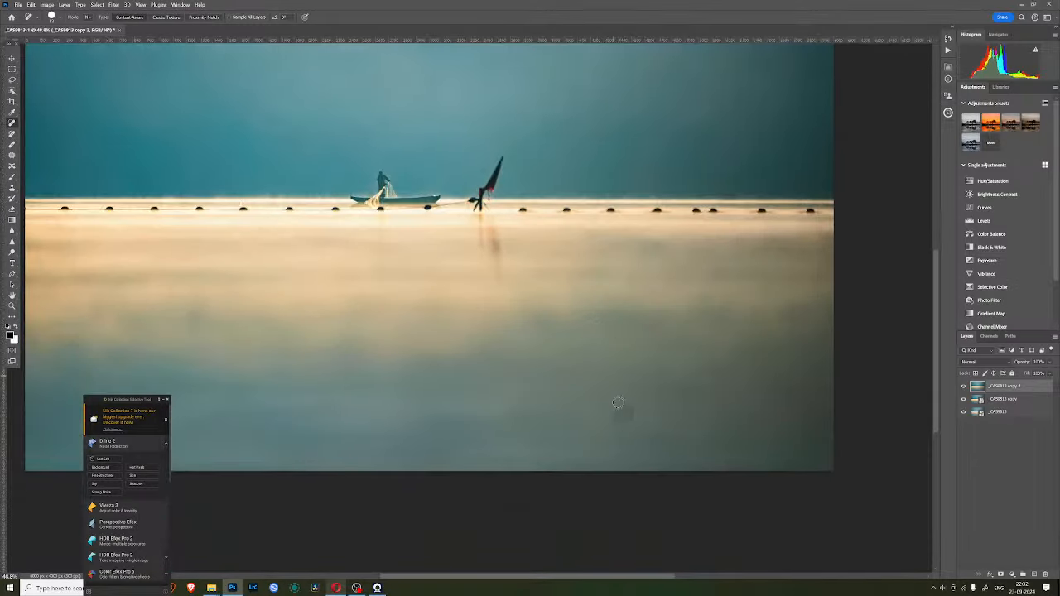
{"action": "scroll", "coordinate": [618, 402], "scroll_direction": "up", "scroll_amount": 2}
{"action": "mouse_move", "coordinate": [624, 419]}
{"action": "left_mouse_down"}
{"action": "mouse_move", "coordinate": [630, 408]}
{"action": "mouse_move", "coordinate": [622, 425]}
{"action": "left_mouse_up"}
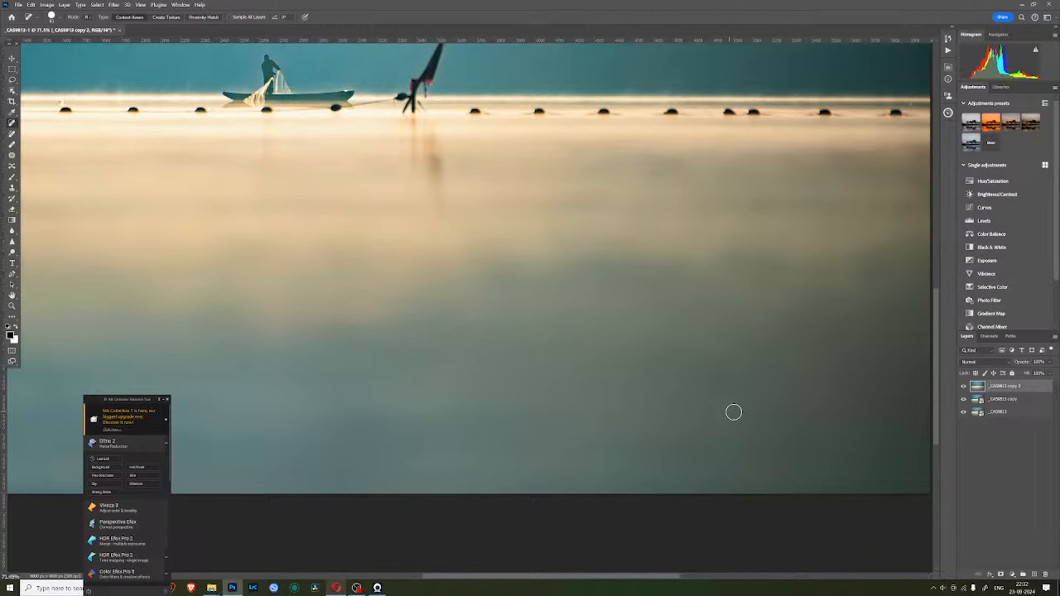
{"action": "left_click_drag", "start_coordinate": [719, 385], "coordinate": [615, 417]}
{"action": "scroll", "coordinate": [693, 346], "scroll_direction": "down", "scroll_amount": 2}
{"action": "scroll", "coordinate": [580, 309], "scroll_direction": "down", "scroll_amount": 2}
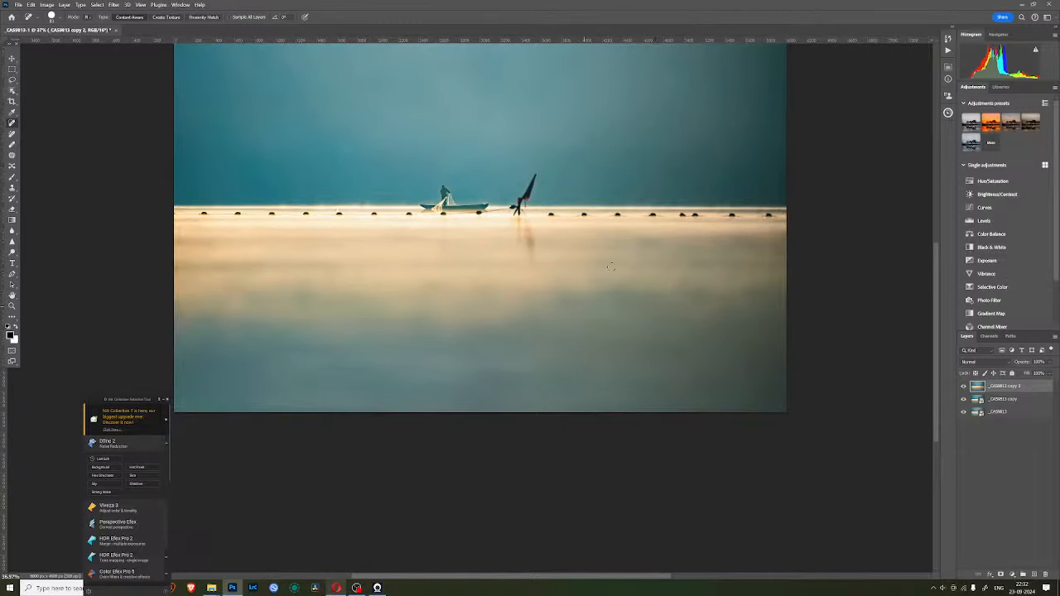
- Heal one more uneven patch in the upper-left sky
{"action": "scroll", "coordinate": [249, 170], "scroll_direction": "up", "scroll_amount": 2}
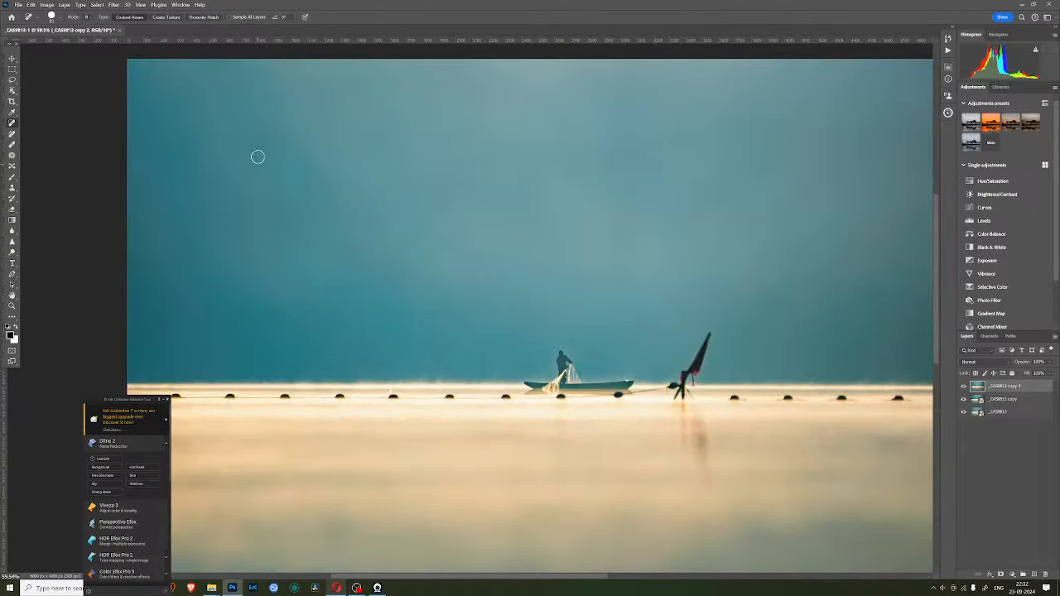
{"action": "left_click_drag", "start_coordinate": [256, 158], "coordinate": [280, 138]}
{"action": "scroll", "coordinate": [447, 282], "scroll_direction": "down", "scroll_amount": 2}
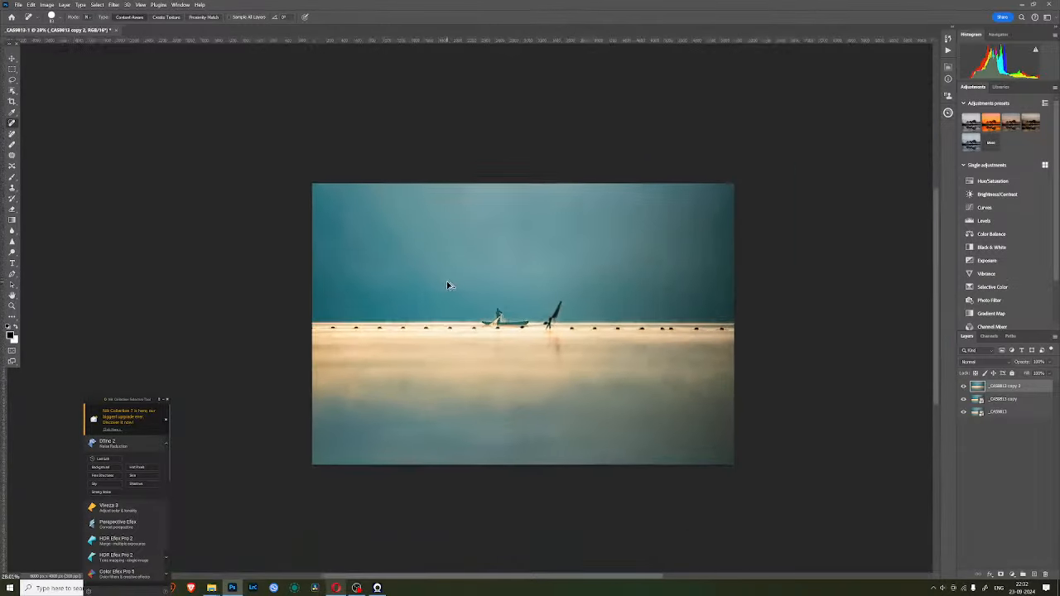
- Remove the dark flagged stake standing beside the boat and the remnants at its base with the Spot Healing Brush
{"action": "scroll", "coordinate": [533, 301], "scroll_direction": "up", "scroll_amount": 2}
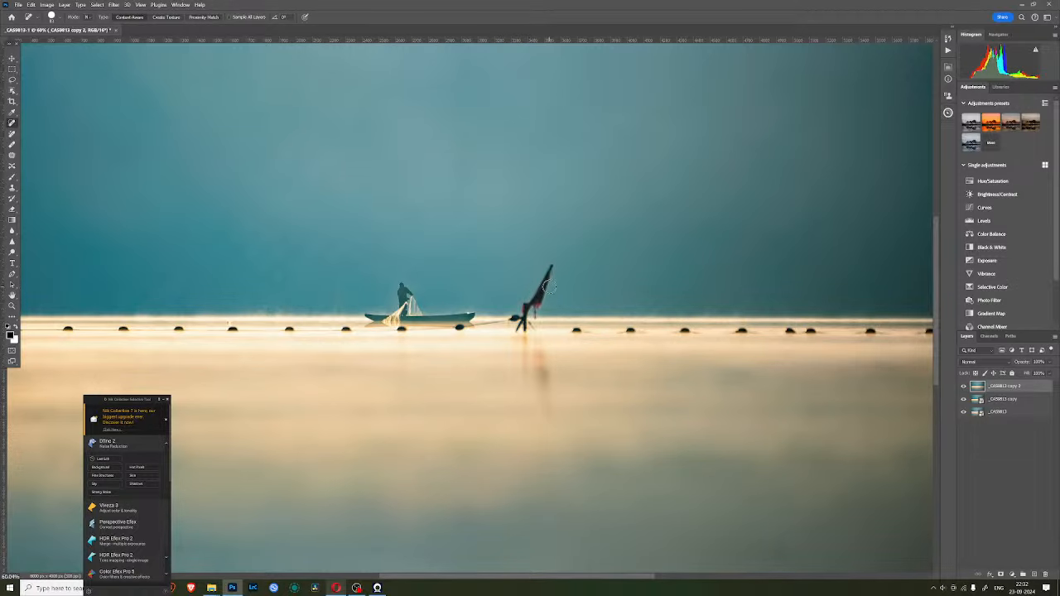
{"action": "scroll", "coordinate": [536, 303], "scroll_direction": "up", "scroll_amount": 1}
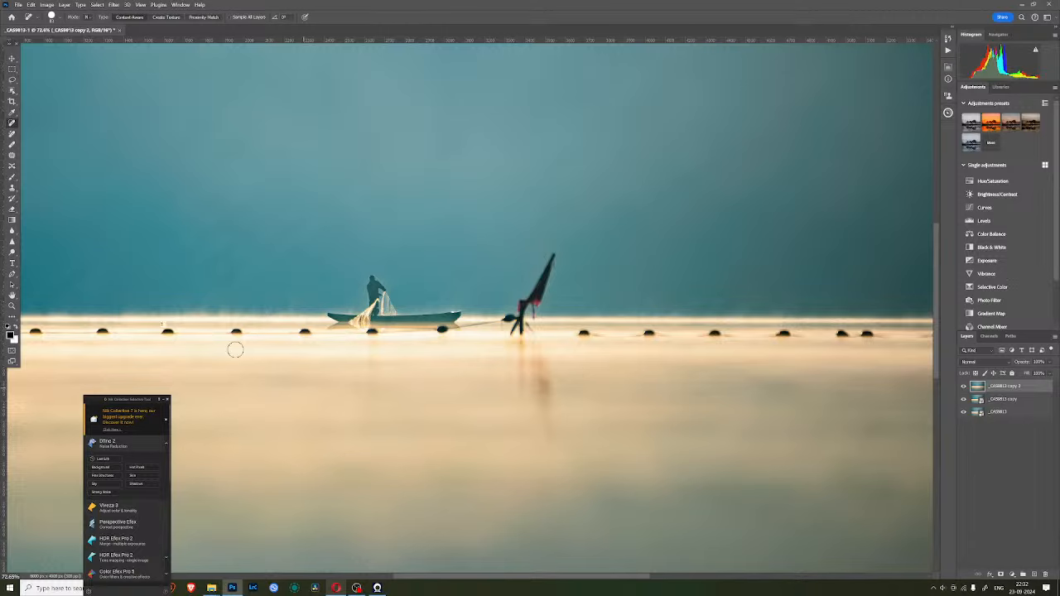
{"action": "mouse_move", "coordinate": [562, 254]}
{"action": "left_mouse_down"}
{"action": "mouse_move", "coordinate": [534, 304]}
{"action": "mouse_move", "coordinate": [521, 305]}
{"action": "mouse_move", "coordinate": [534, 315]}
{"action": "mouse_move", "coordinate": [505, 317]}
{"action": "mouse_move", "coordinate": [553, 258]}
{"action": "left_mouse_up"}
{"action": "left_click_drag", "start_coordinate": [537, 335], "coordinate": [519, 335]}
{"action": "left_click", "coordinate": [513, 332]}
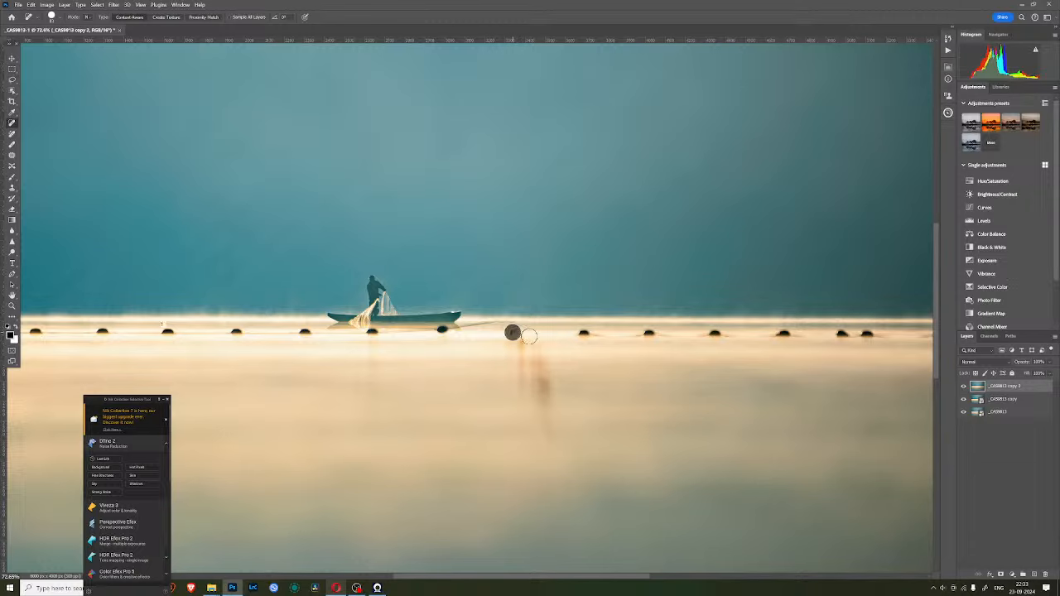
{"action": "left_click", "coordinate": [487, 328]}
{"action": "left_click", "coordinate": [501, 329]}
- Remove the stake's leftover base and its dark reflection in the water beside the boat with the Spot Healing Brush
{"action": "mouse_move", "coordinate": [488, 328]}
{"action": "left_mouse_down"}
{"action": "mouse_move", "coordinate": [520, 345]}
{"action": "mouse_move", "coordinate": [519, 389]}
{"action": "left_mouse_up"}
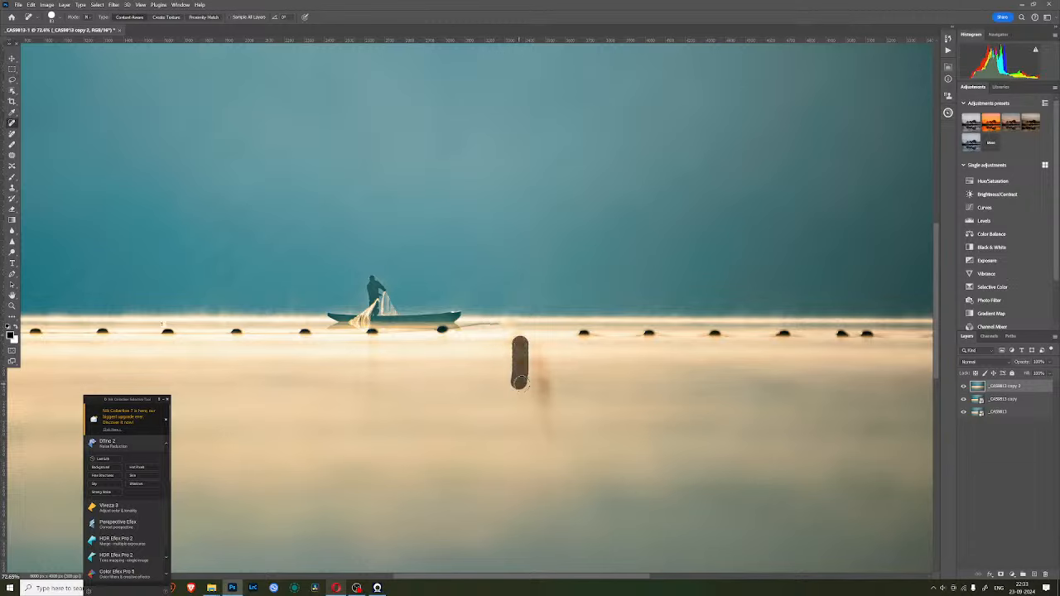
{"action": "left_click_drag", "start_coordinate": [536, 348], "coordinate": [539, 418]}
{"action": "left_click_drag", "start_coordinate": [545, 374], "coordinate": [542, 412]}
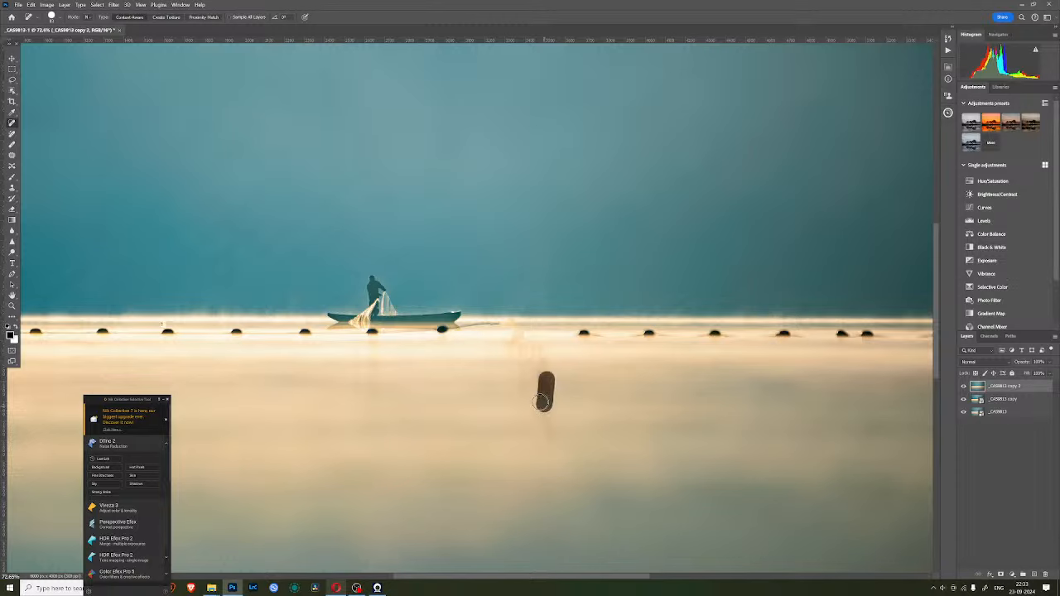
{"action": "scroll", "coordinate": [418, 359], "scroll_direction": "down", "scroll_amount": 4}
{"action": "scroll", "coordinate": [428, 362], "scroll_direction": "down", "scroll_amount": 2}
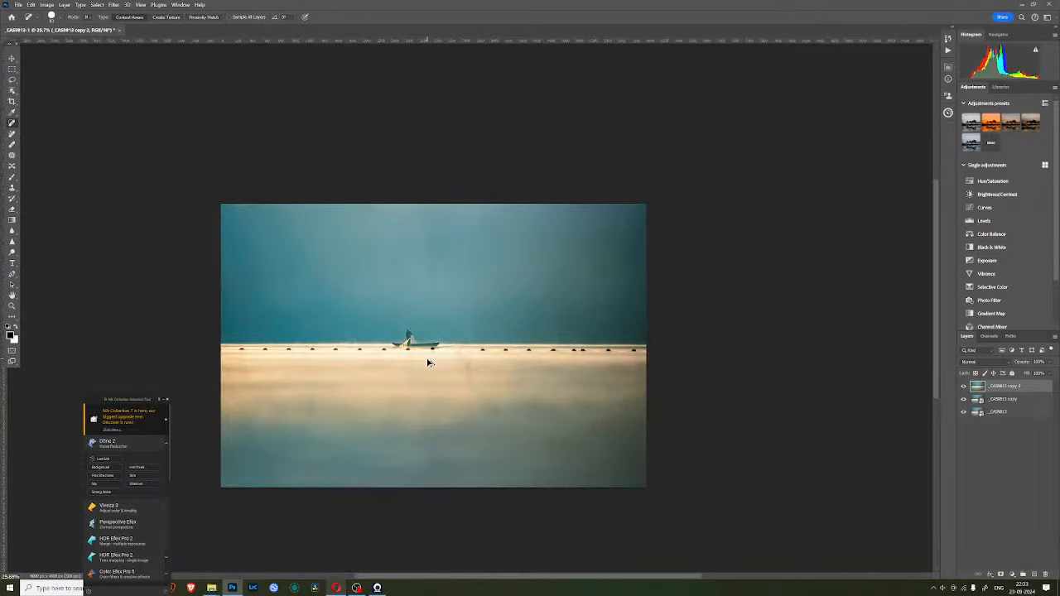
{"action": "left_click_drag", "start_coordinate": [467, 362], "coordinate": [466, 379]}
- Shrink the healing brush and paint out the end of the thin line trailing from the boat's stern
{"action": "scroll", "coordinate": [464, 367], "scroll_direction": "up", "scroll_amount": 3}
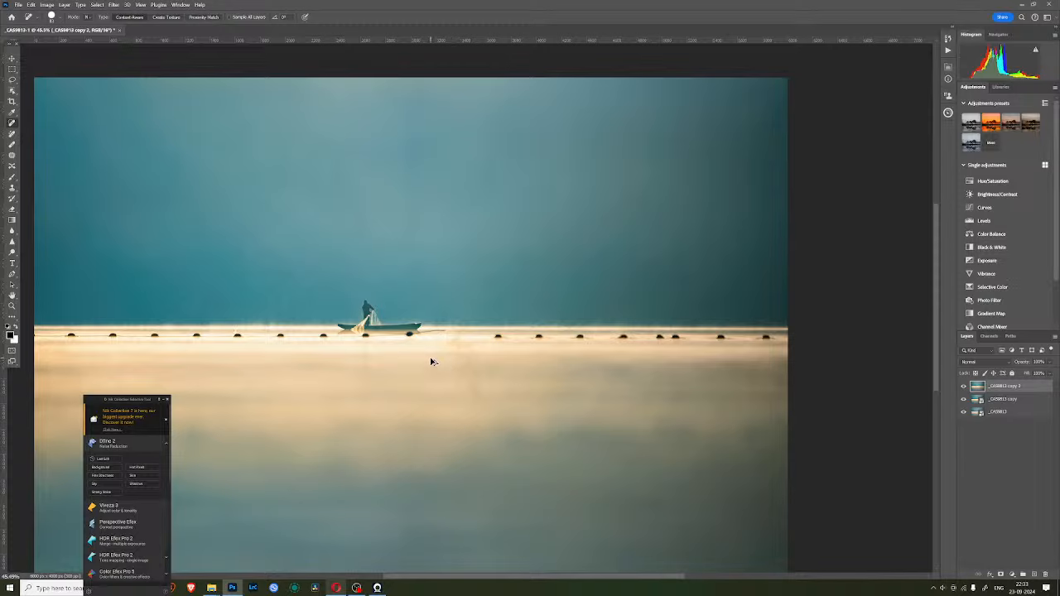
{"action": "scroll", "coordinate": [455, 346], "scroll_direction": "up", "scroll_amount": 4}
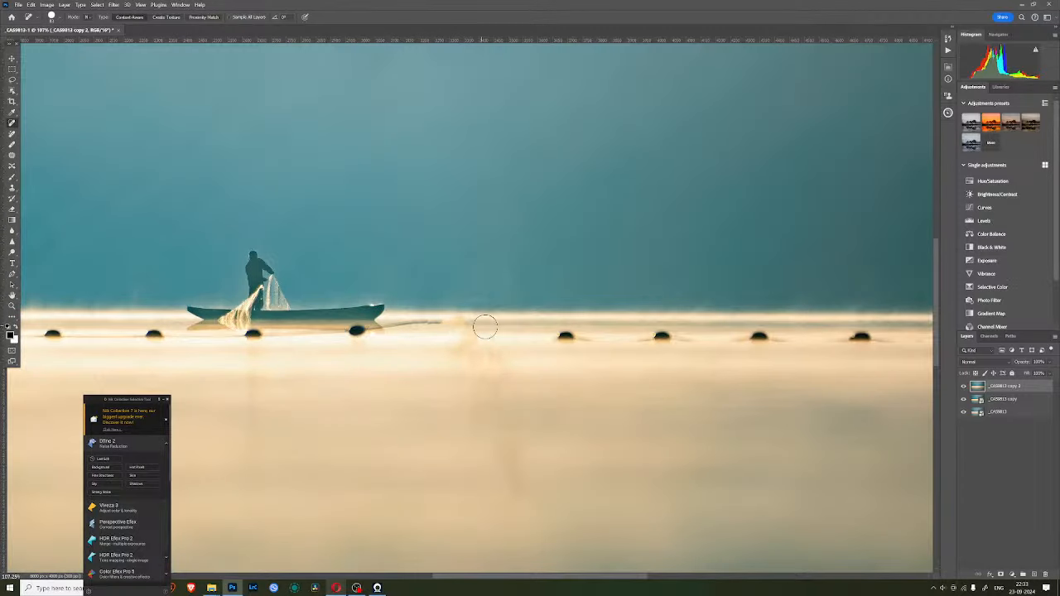
{"action": "right_click", "coordinate": [468, 335]}
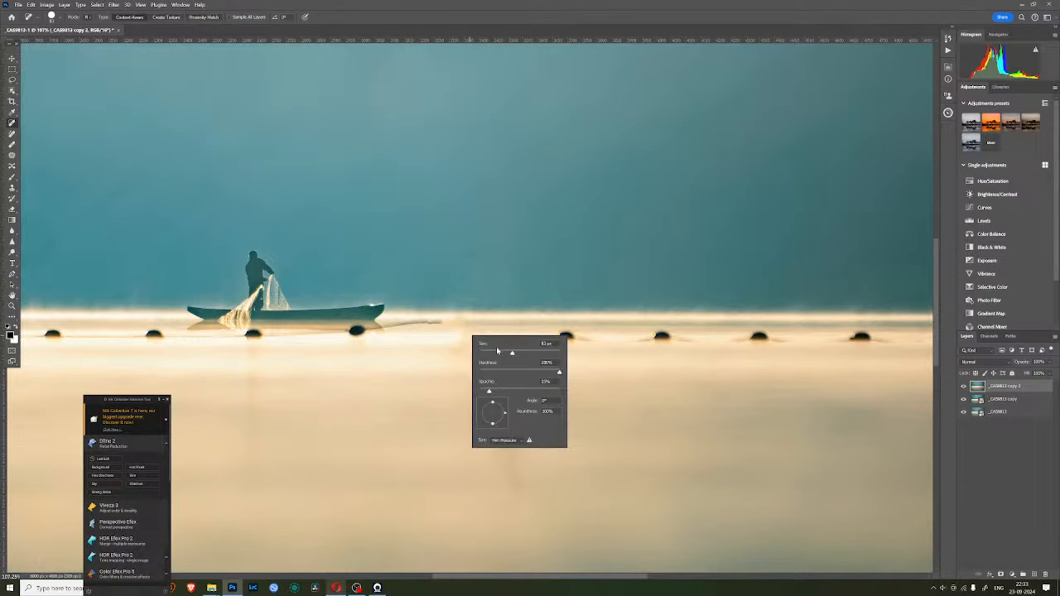
{"action": "left_click", "coordinate": [489, 353]}
{"action": "mouse_move", "coordinate": [438, 322]}
{"action": "left_mouse_down"}
{"action": "mouse_move", "coordinate": [472, 322]}
{"action": "mouse_move", "coordinate": [440, 324]}
{"action": "left_mouse_up"}
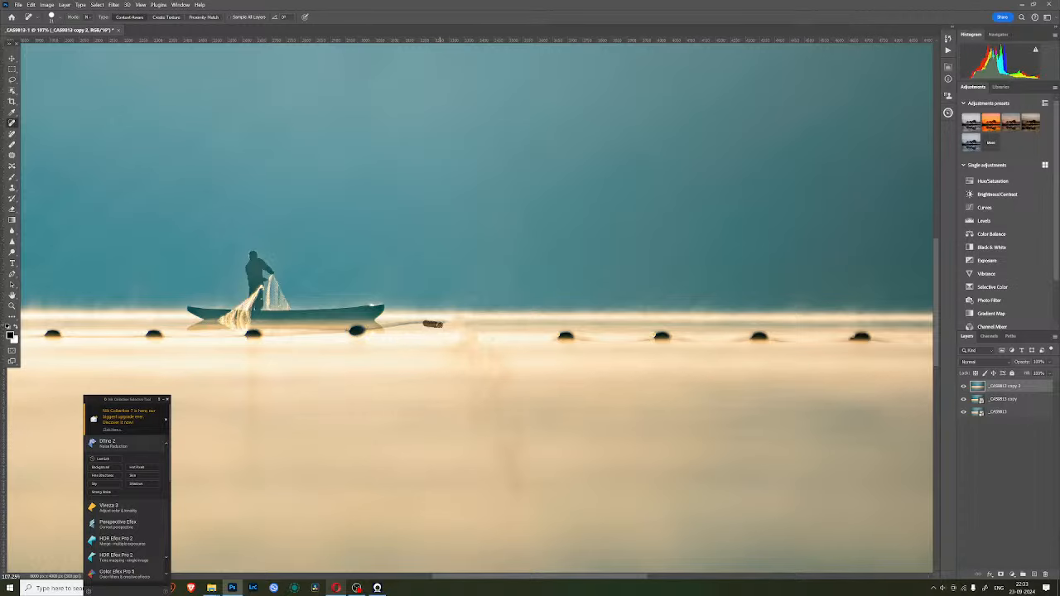
- Adjust the healing brush size and heal the uneven patch in the sky to the left of the fisherman
{"action": "scroll", "coordinate": [468, 343], "scroll_direction": "down", "scroll_amount": 4}
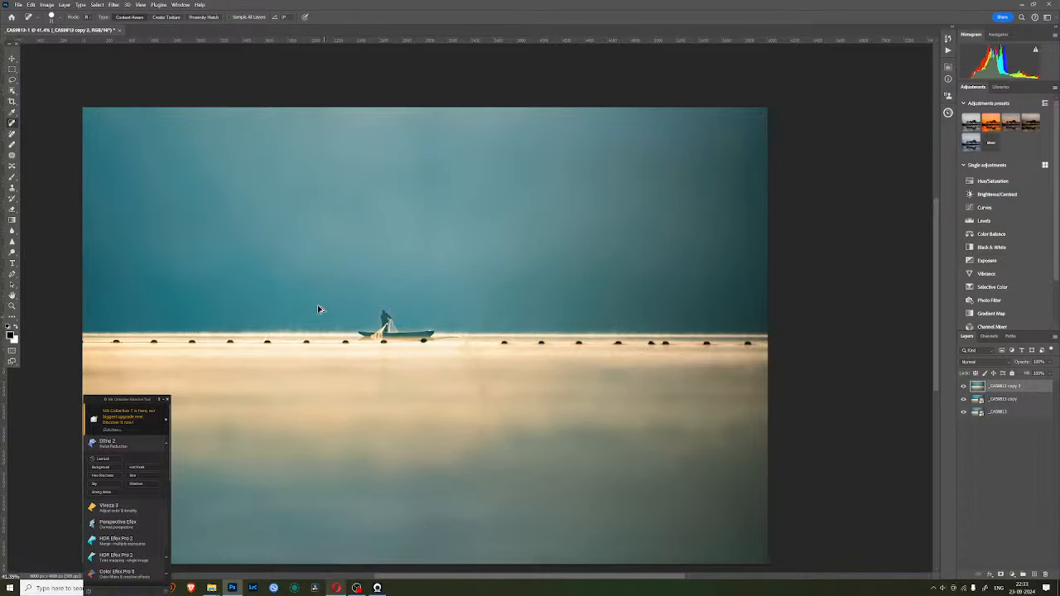
{"action": "scroll", "coordinate": [319, 309], "scroll_direction": "up", "scroll_amount": 5}
{"action": "right_click", "coordinate": [339, 300]}
{"action": "left_click", "coordinate": [376, 318]}
{"action": "mouse_move", "coordinate": [259, 300]}
{"action": "left_mouse_down"}
{"action": "mouse_move", "coordinate": [290, 314]}
{"action": "mouse_move", "coordinate": [285, 273]}
{"action": "mouse_move", "coordinate": [254, 303]}
{"action": "mouse_move", "coordinate": [281, 276]}
{"action": "left_mouse_up"}
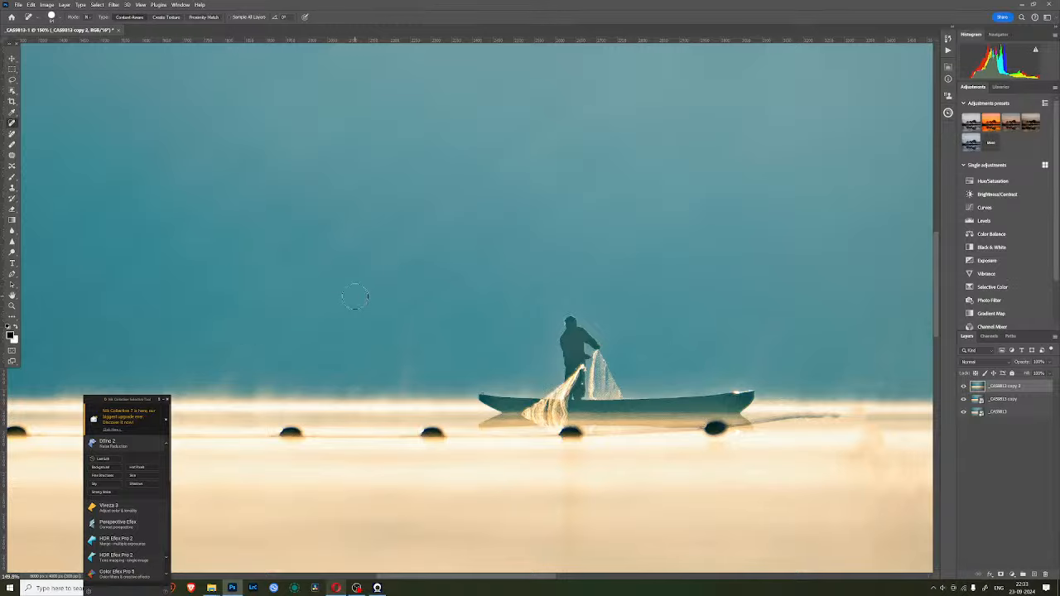
- Compare the whole photo before and after the cleanup by switching the retouched layer's visibility off and on
{"action": "scroll", "coordinate": [355, 300], "scroll_direction": "down", "scroll_amount": 7}
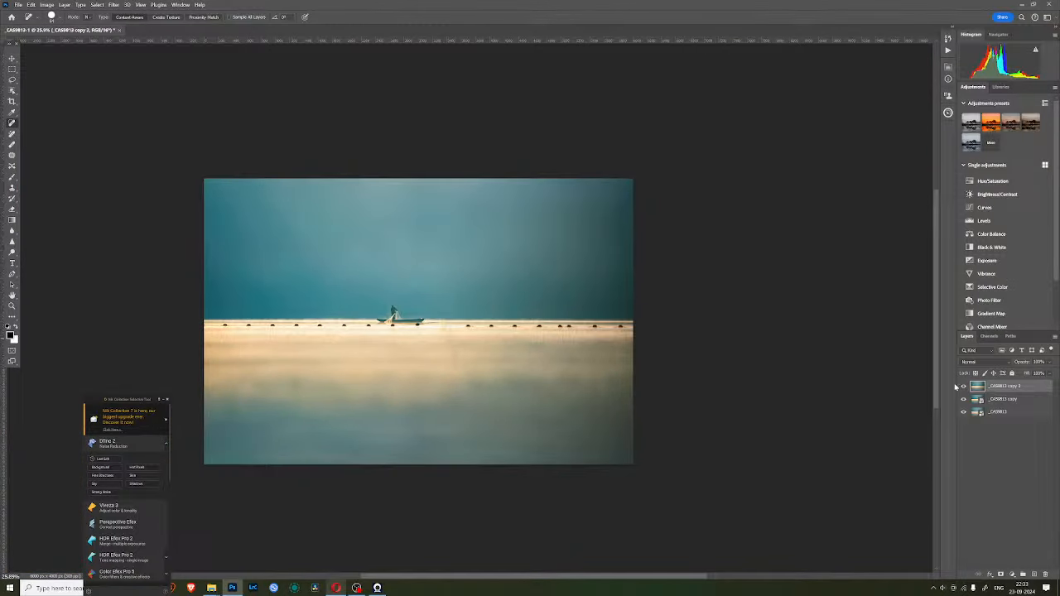
{"action": "left_click", "coordinate": [963, 387]}
{"action": "left_click", "coordinate": [962, 387]}
{"action": "left_click", "coordinate": [962, 387]}
{"action": "left_click", "coordinate": [962, 387]}
{"action": "left_click", "coordinate": [962, 386]}
{"action": "left_click", "coordinate": [962, 387]}
{"action": "left_click", "coordinate": [962, 386]}
{"action": "left_click", "coordinate": [962, 387]}
{"action": "left_click", "coordinate": [964, 387]}
{"action": "left_click", "coordinate": [963, 387]}
{"action": "left_click", "coordinate": [963, 386]}
{"action": "left_click", "coordinate": [963, 387]}
- Add a Selective Color adjustment layer, slightly reduce Cyan in the Reds and fine-tune the Cyans range
{"action": "left_click", "coordinate": [1013, 575]}
{"action": "left_click", "coordinate": [1019, 570]}
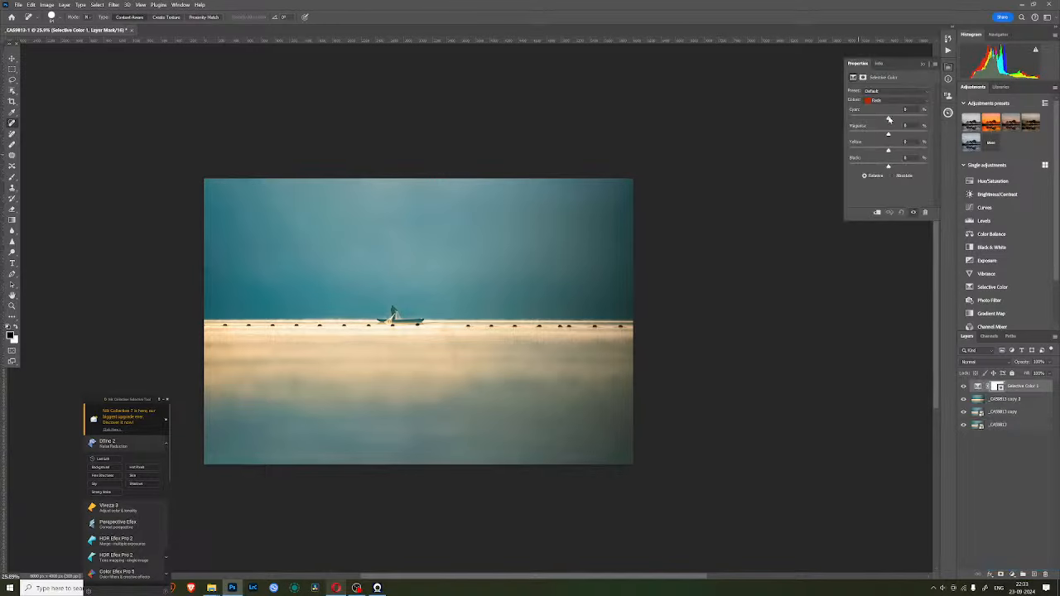
{"action": "left_click_drag", "start_coordinate": [889, 120], "coordinate": [886, 120]}
{"action": "left_click", "coordinate": [883, 101]}
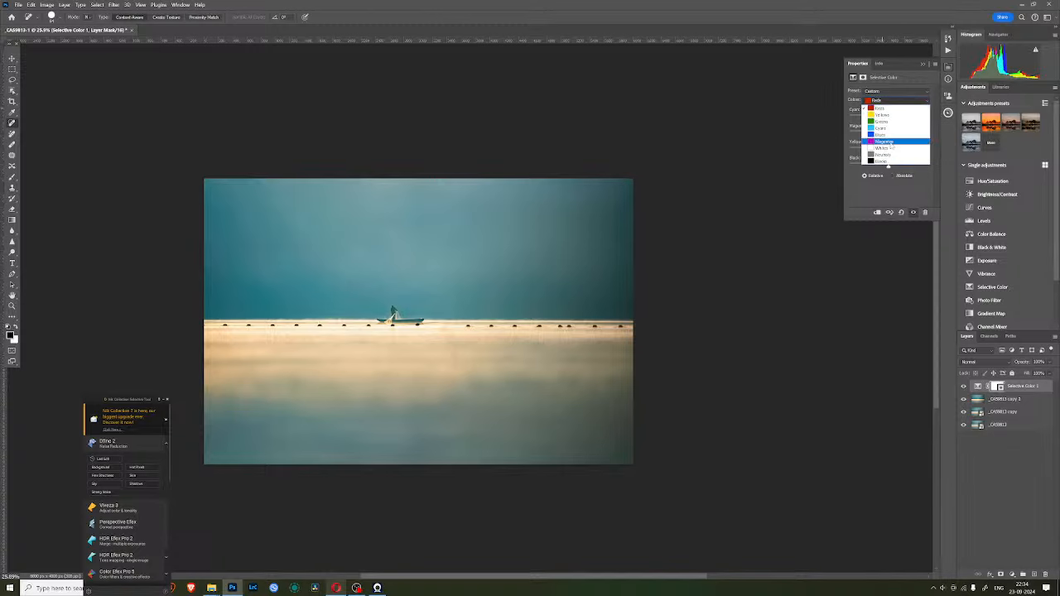
{"action": "left_click", "coordinate": [883, 130]}
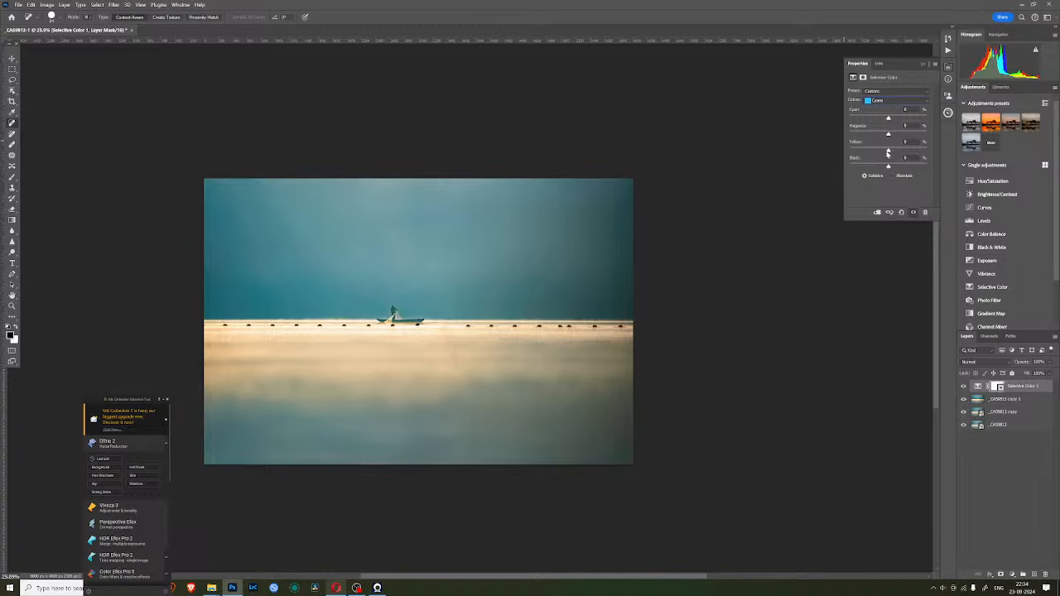
{"action": "left_click_drag", "start_coordinate": [889, 151], "coordinate": [888, 120]}
- In the Selective Color Yellows range, set Yellow to +12% and fine-tune the Black, Magenta and Cyan amounts
{"action": "left_click", "coordinate": [895, 101]}
{"action": "left_click", "coordinate": [908, 133]}
{"action": "left_click_drag", "start_coordinate": [890, 152], "coordinate": [898, 152]}
{"action": "left_click", "coordinate": [881, 100]}
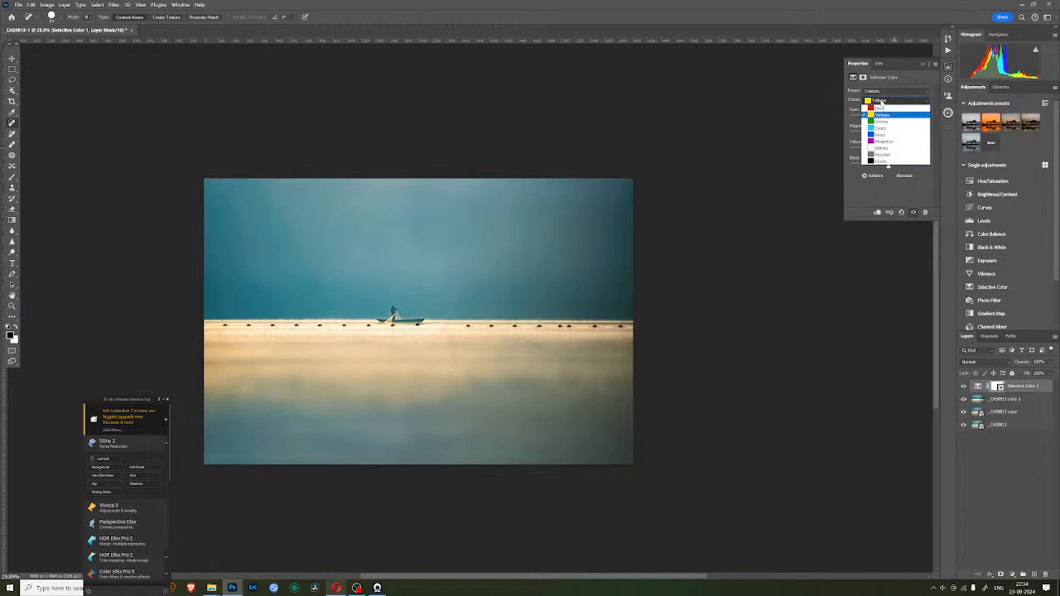
{"action": "left_click", "coordinate": [886, 116]}
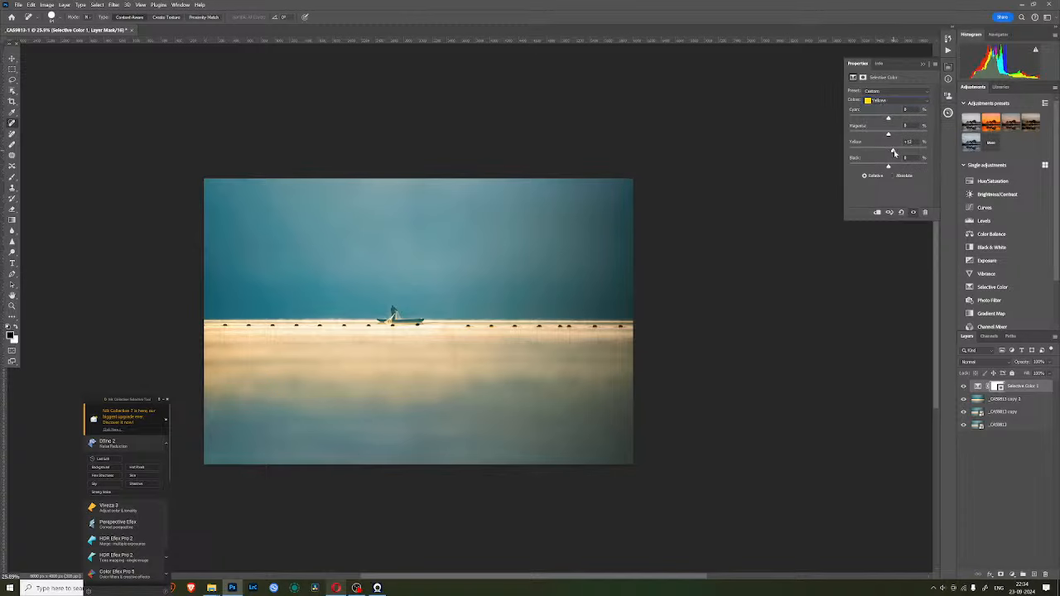
{"action": "left_click_drag", "start_coordinate": [894, 167], "coordinate": [888, 169]}
{"action": "left_click_drag", "start_coordinate": [890, 135], "coordinate": [881, 120]}
{"action": "left_click", "coordinate": [884, 101]}
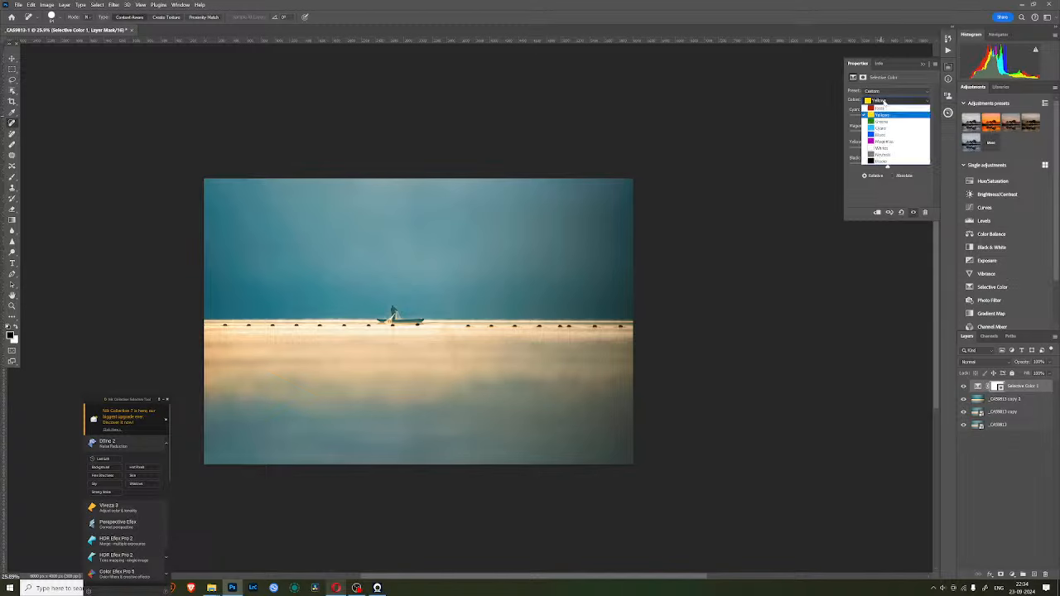
{"action": "left_click", "coordinate": [883, 147]}
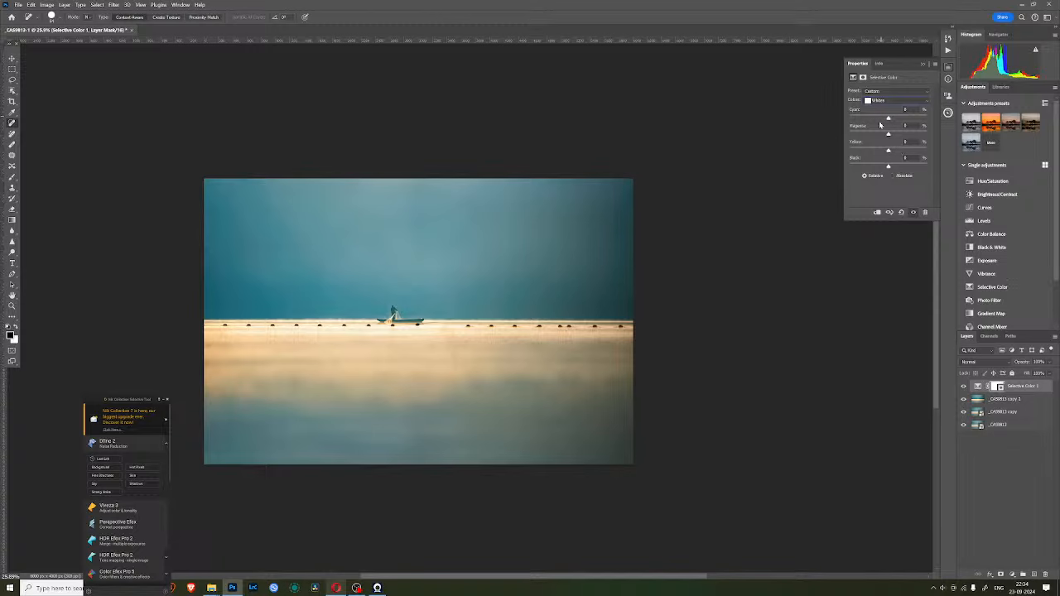
{"action": "left_click", "coordinate": [887, 100]}
{"action": "left_click", "coordinate": [907, 163]}
{"action": "left_click", "coordinate": [888, 101]}
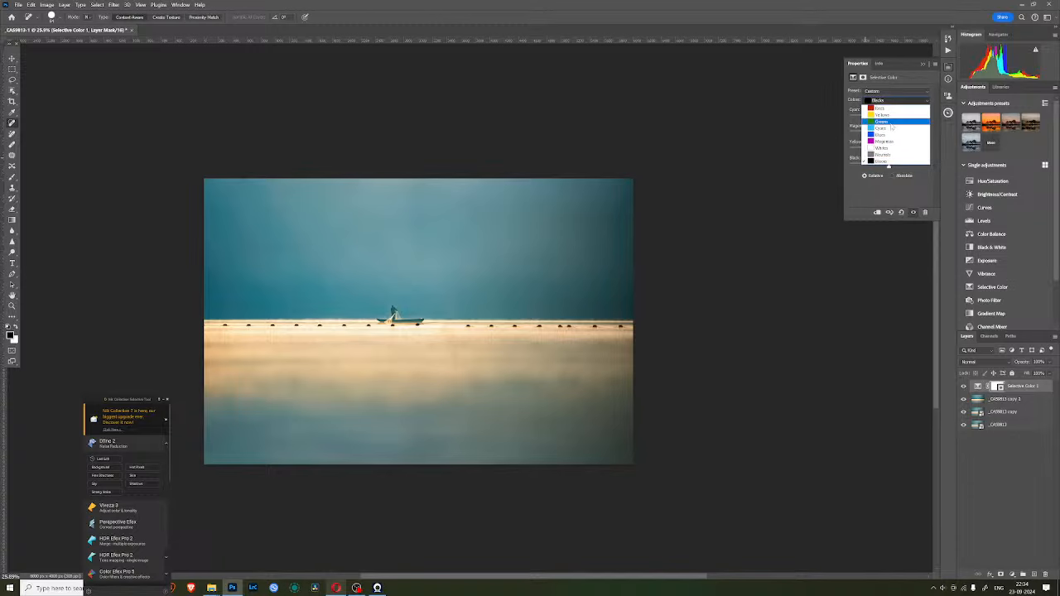
{"action": "left_click", "coordinate": [890, 121]}
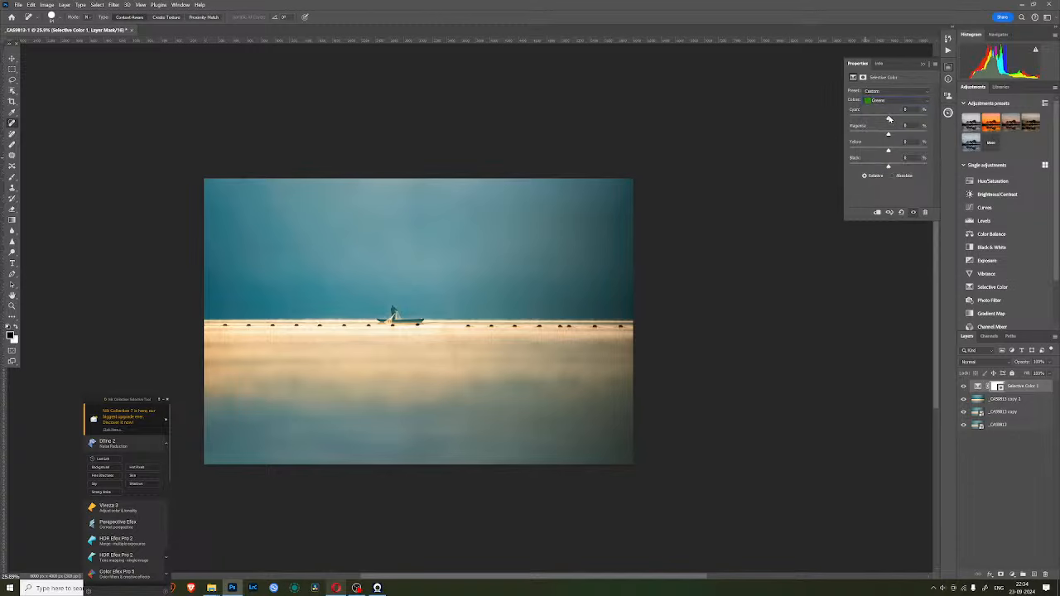
- Return to the Selective Color Reds range, fine-tune its ink amounts and collapse the adjustment settings
{"action": "left_click", "coordinate": [881, 101]}
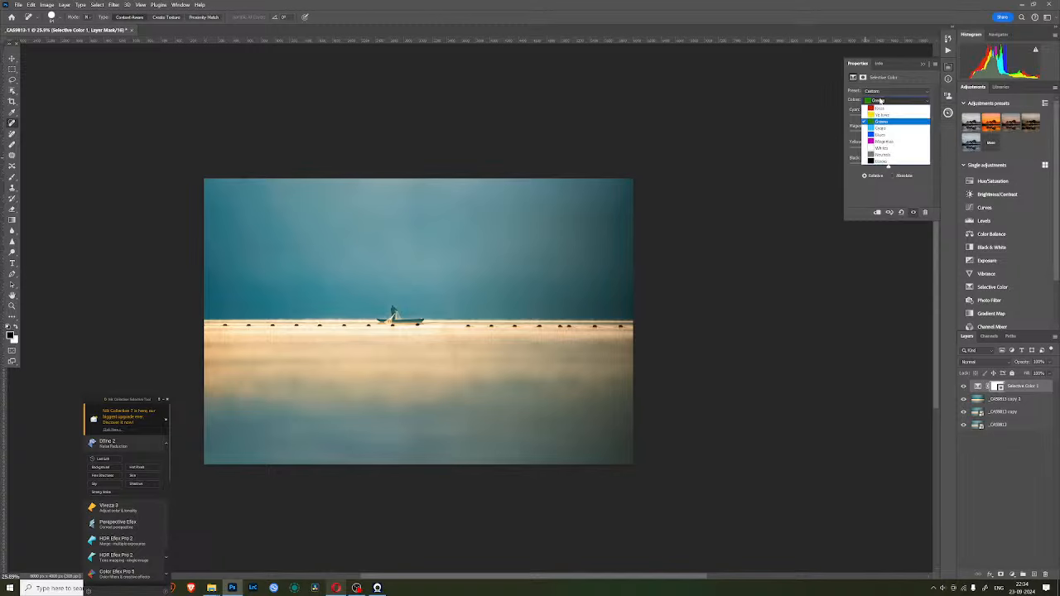
{"action": "left_click", "coordinate": [885, 106]}
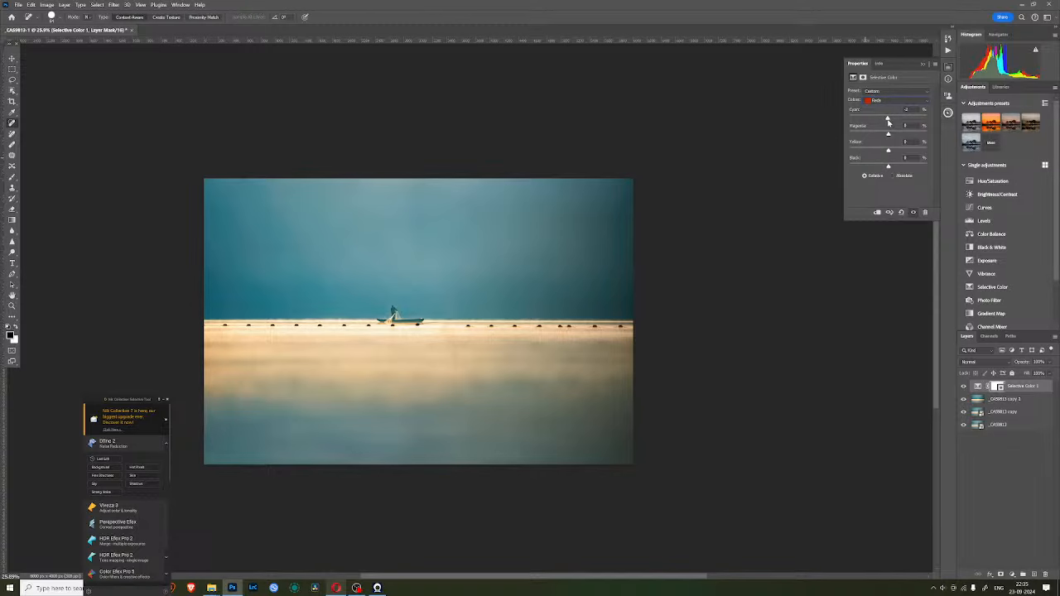
{"action": "left_click_drag", "start_coordinate": [884, 120], "coordinate": [885, 151]}
{"action": "left_click", "coordinate": [924, 64]}
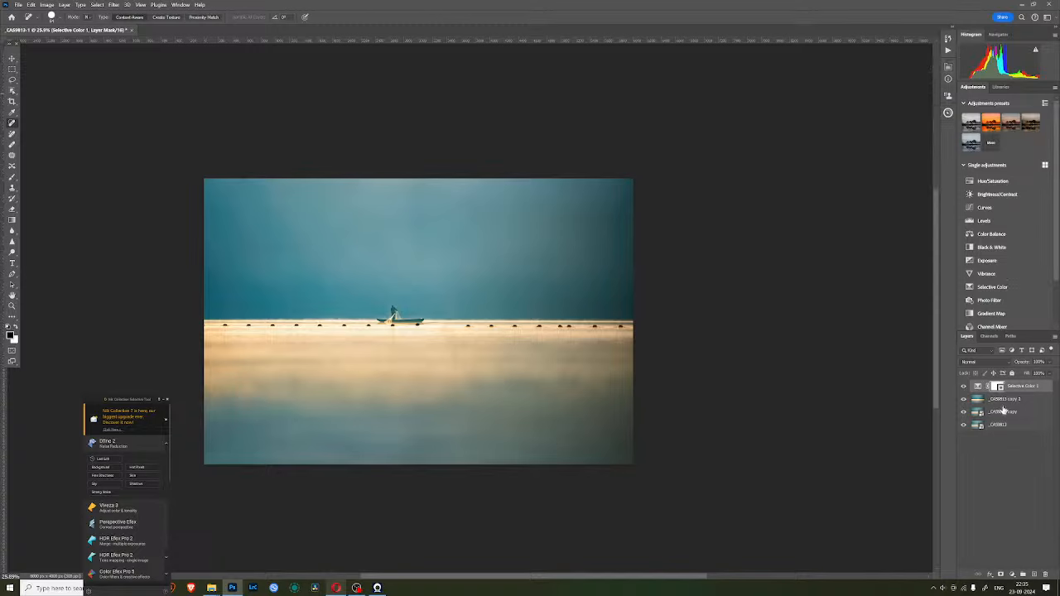
- Compare the photo with and without the Selective Color adjustment
{"action": "left_click", "coordinate": [963, 387]}
{"action": "left_click", "coordinate": [964, 387]}
{"action": "left_click", "coordinate": [963, 387]}
{"action": "left_click", "coordinate": [963, 387]}
{"action": "left_click", "coordinate": [963, 387]}
{"action": "left_click", "coordinate": [963, 387]}
{"action": "left_click", "coordinate": [963, 387]}
{"action": "left_click", "coordinate": [964, 387]}
{"action": "left_click", "coordinate": [964, 387]}
{"action": "left_click", "coordinate": [963, 387]}
{"action": "left_click", "coordinate": [1012, 574]}
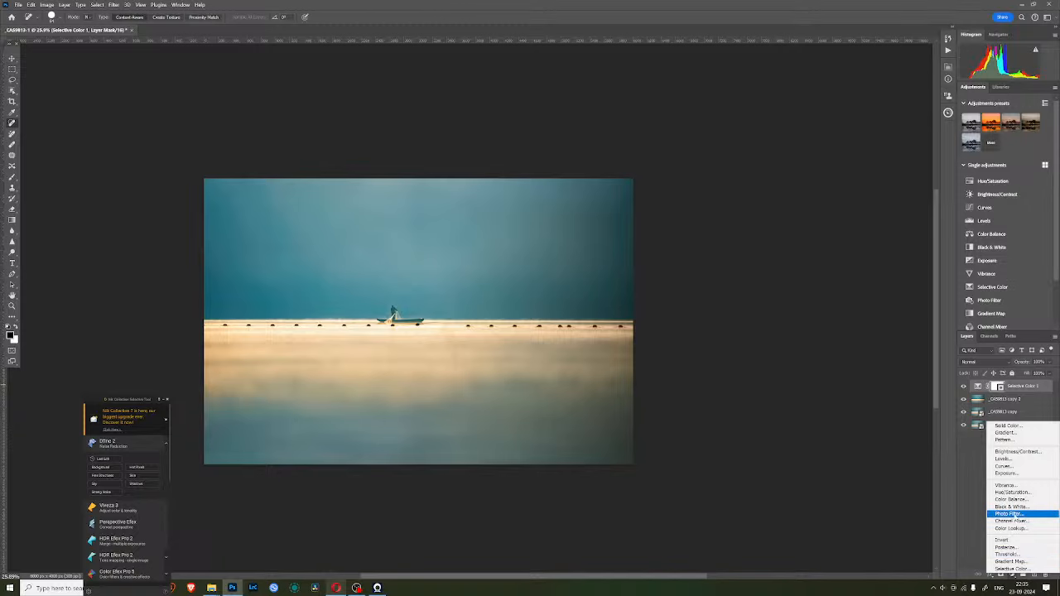
{"action": "left_click", "coordinate": [985, 508]}
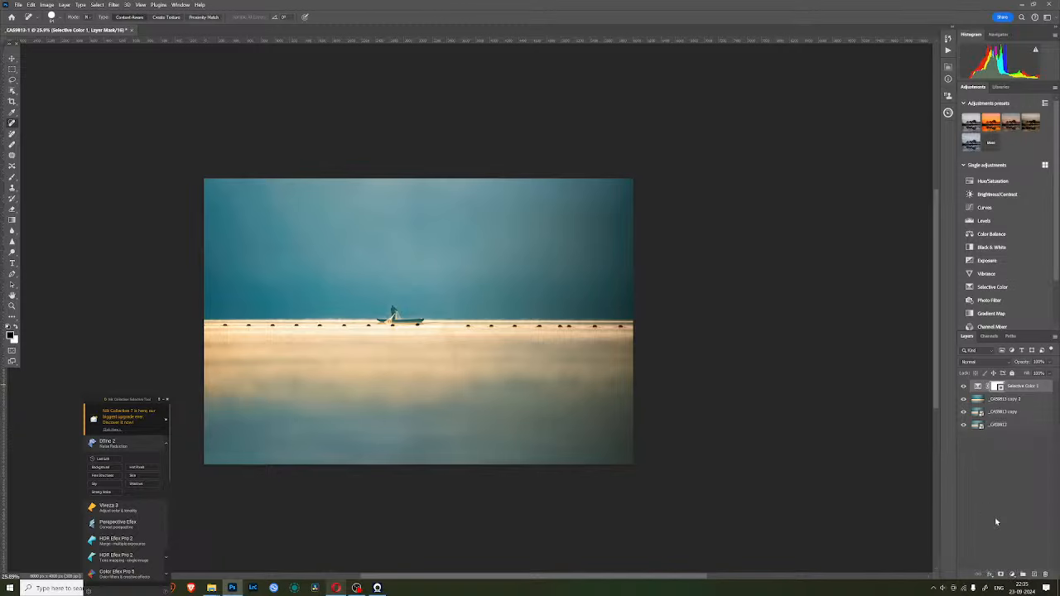
{"action": "left_click", "coordinate": [1011, 577]}
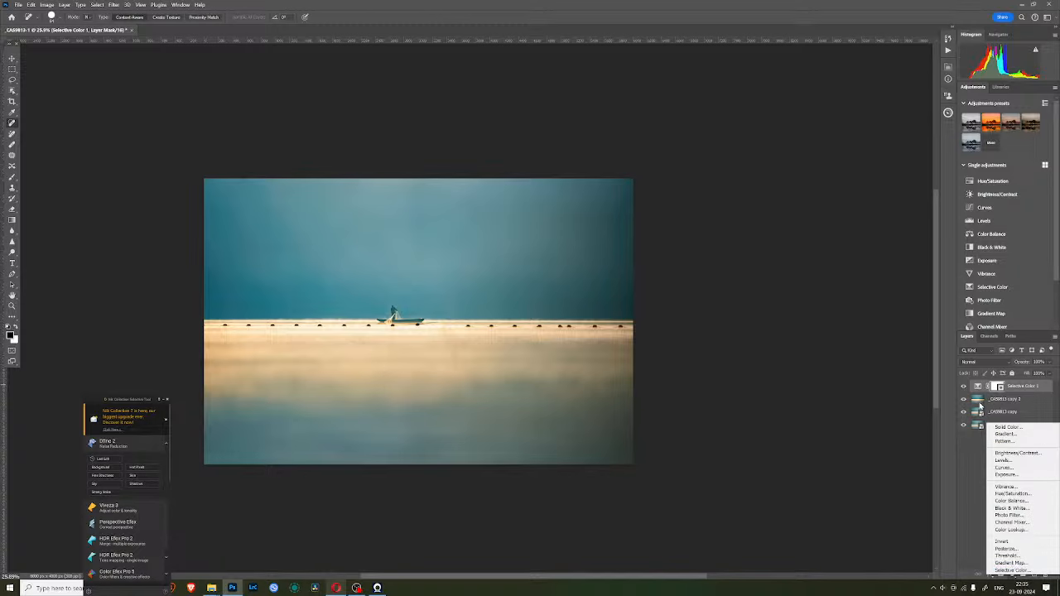
{"action": "left_click", "coordinate": [978, 387]}
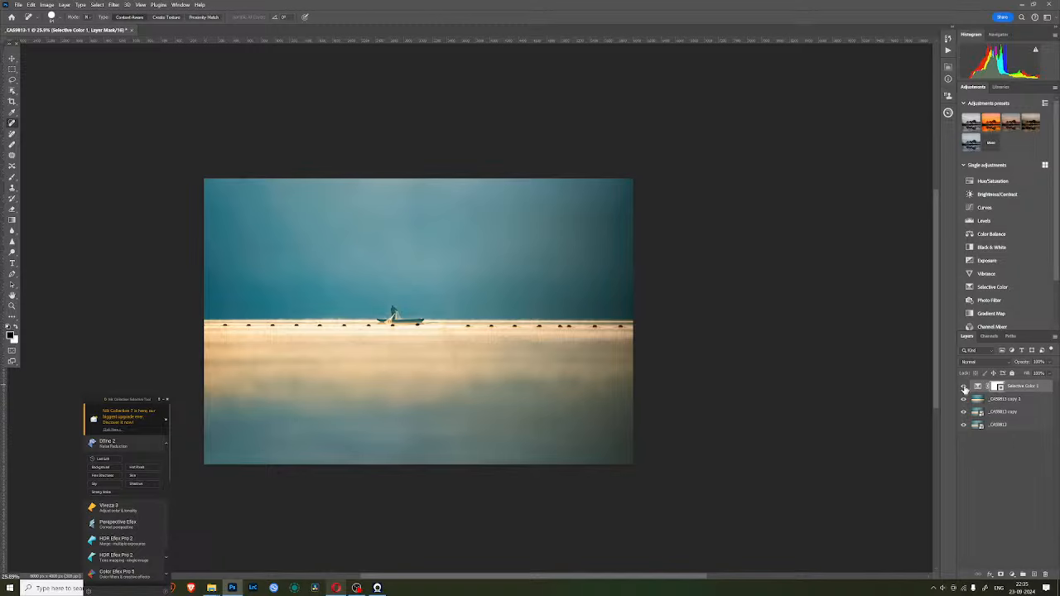
- Judge the Selective Color layer's strength by switching its visibility and testing its opacity, leaving it at 100%
{"action": "left_click", "coordinate": [964, 389]}
{"action": "left_click", "coordinate": [964, 388]}
{"action": "left_click", "coordinate": [964, 388]}
{"action": "left_click", "coordinate": [964, 388]}
{"action": "left_click", "coordinate": [1047, 363]}
{"action": "left_click_drag", "start_coordinate": [1028, 372], "coordinate": [1057, 375]}
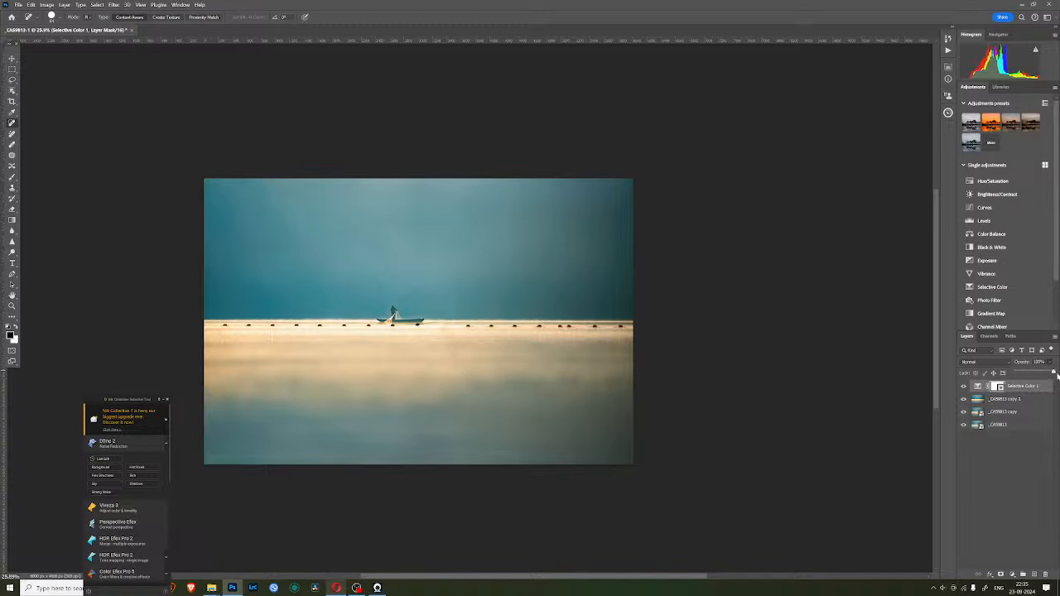
{"action": "left_click", "coordinate": [964, 386]}
{"action": "left_click", "coordinate": [964, 387]}
- Add a Color Balance adjustment layer and shift the midtones slightly toward red, with Yellow–Blue at -4
{"action": "left_click", "coordinate": [1013, 574]}
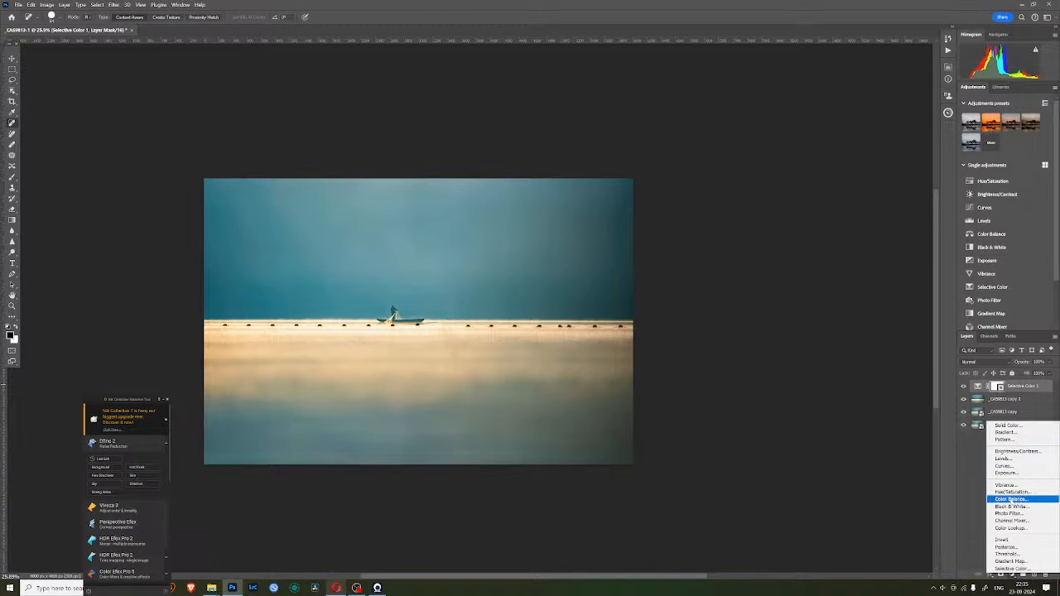
{"action": "left_click", "coordinate": [1006, 499]}
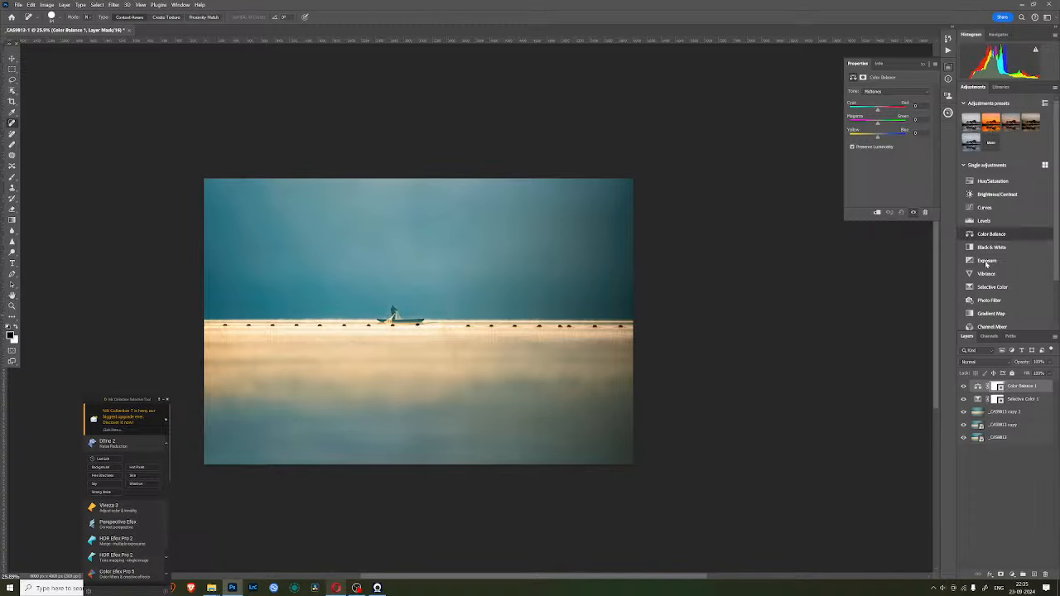
{"action": "left_click", "coordinate": [877, 93]}
{"action": "left_click", "coordinate": [877, 96]}
{"action": "left_click", "coordinate": [874, 92]}
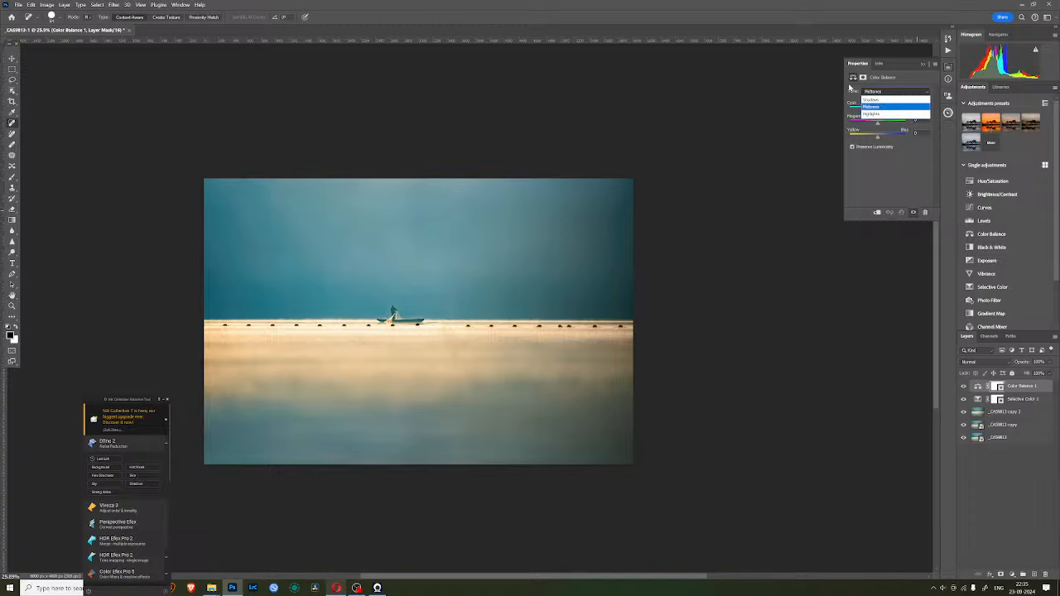
{"action": "left_click", "coordinate": [850, 86]}
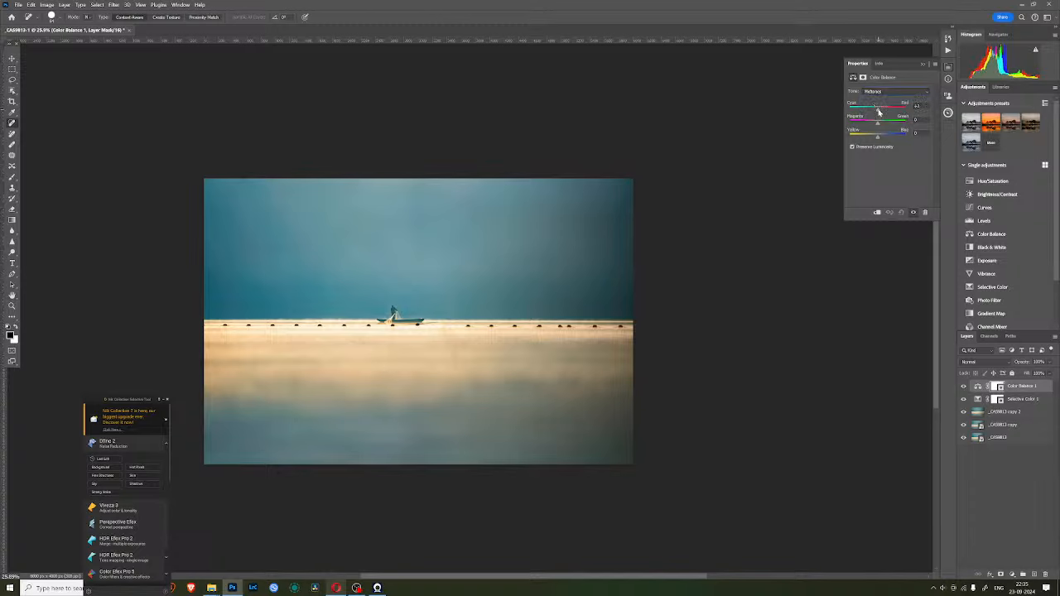
{"action": "left_click_drag", "start_coordinate": [879, 112], "coordinate": [881, 110]}
{"action": "left_click_drag", "start_coordinate": [879, 124], "coordinate": [880, 124]}
{"action": "key", "text": "ctrl+z"}
{"action": "left_click_drag", "start_coordinate": [879, 138], "coordinate": [877, 138]}
- Shift the Color Balance highlights toward yellow with Yellow–Blue at -7, and slightly toward red
{"action": "left_click", "coordinate": [883, 91]}
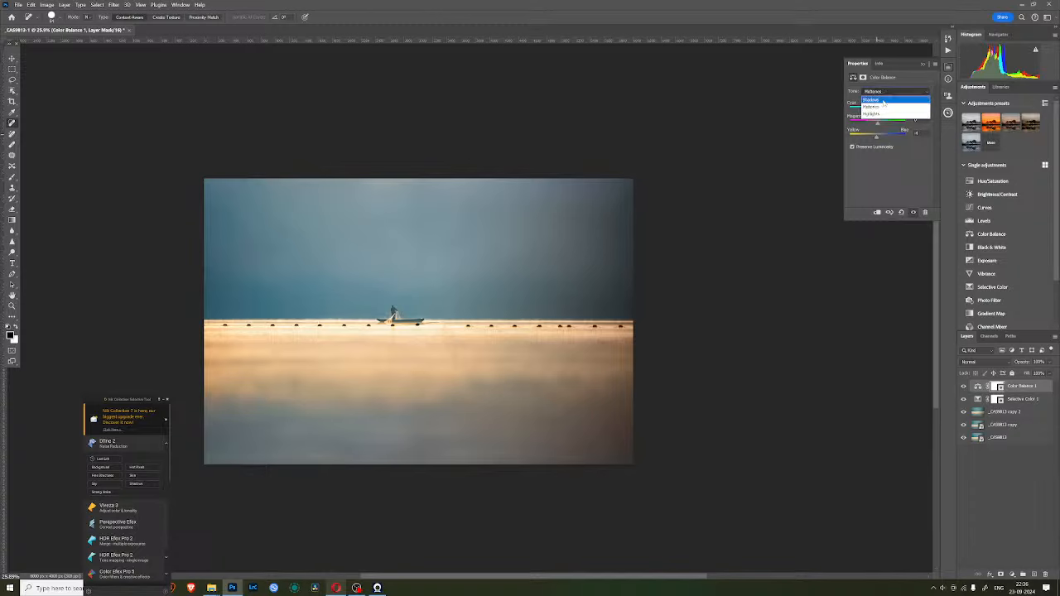
{"action": "left_click", "coordinate": [885, 114]}
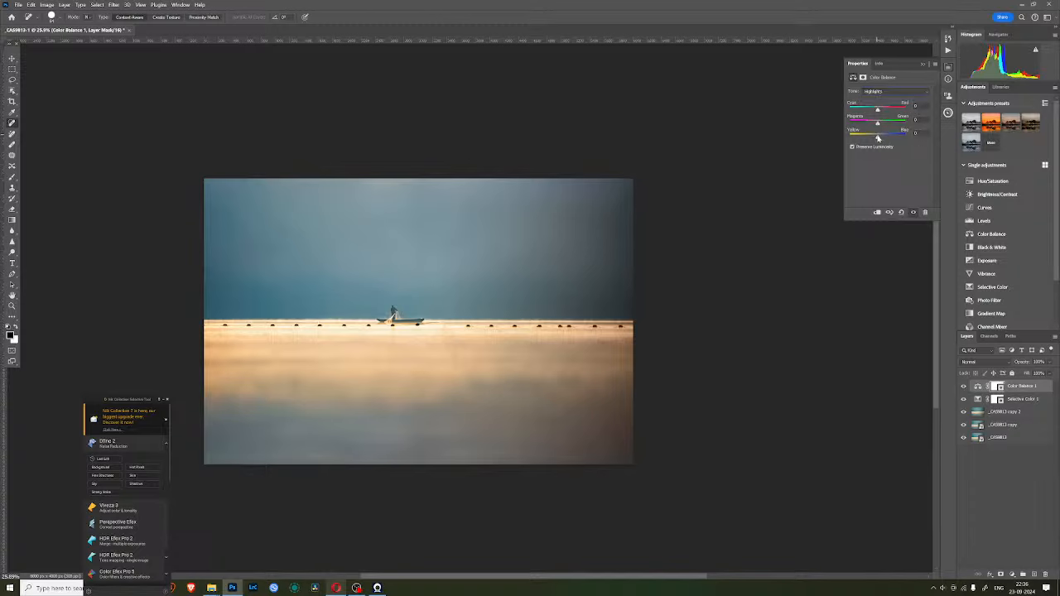
{"action": "left_click_drag", "start_coordinate": [879, 138], "coordinate": [878, 111]}
- Switch the Color Balance adjustment to the shadows and shift them slightly toward a redder tone
{"action": "left_click", "coordinate": [884, 91]}
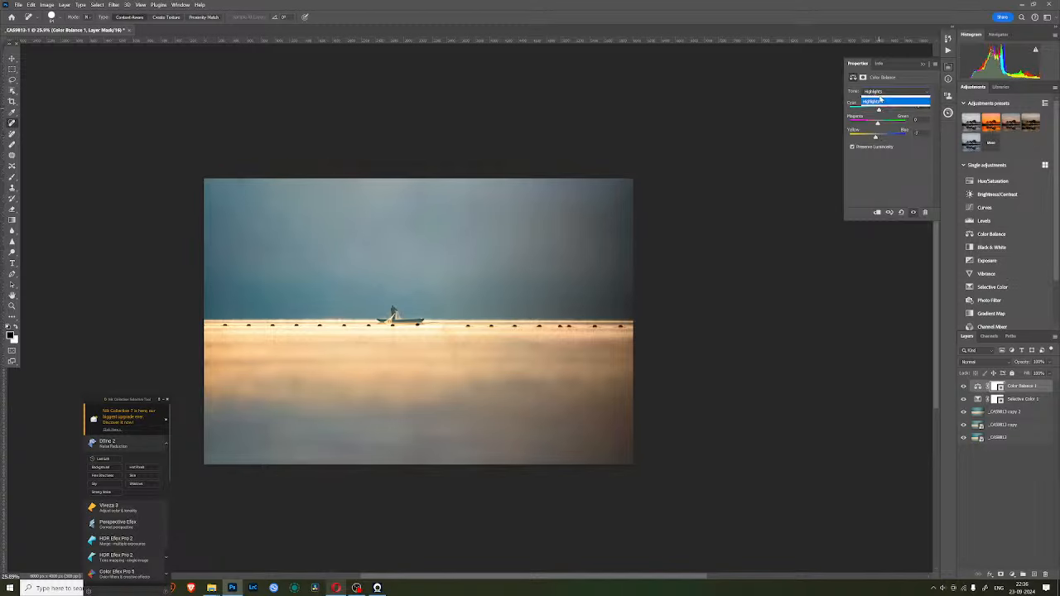
{"action": "left_click", "coordinate": [887, 101]}
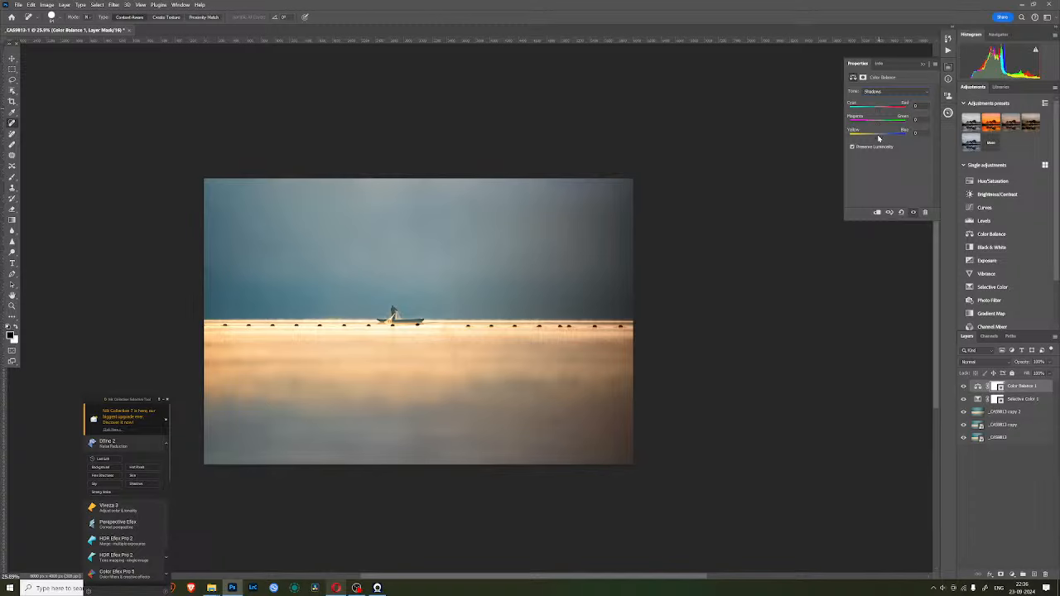
{"action": "left_click_drag", "start_coordinate": [879, 137], "coordinate": [879, 138]}
{"action": "left_click", "coordinate": [923, 64]}
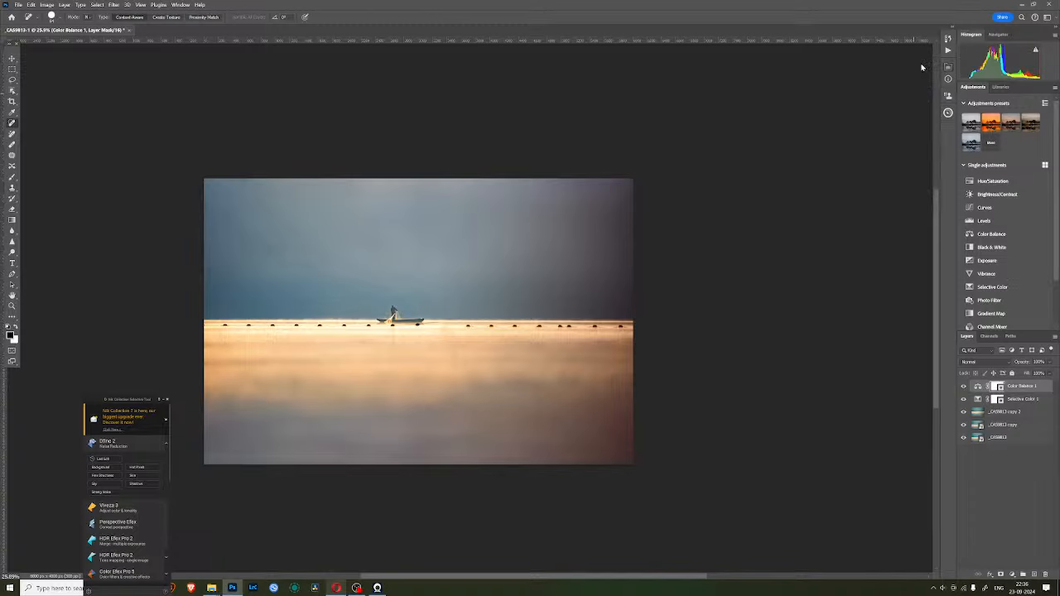
- Compare the photo with and without the Color Balance adjustment
{"action": "left_click", "coordinate": [962, 386]}
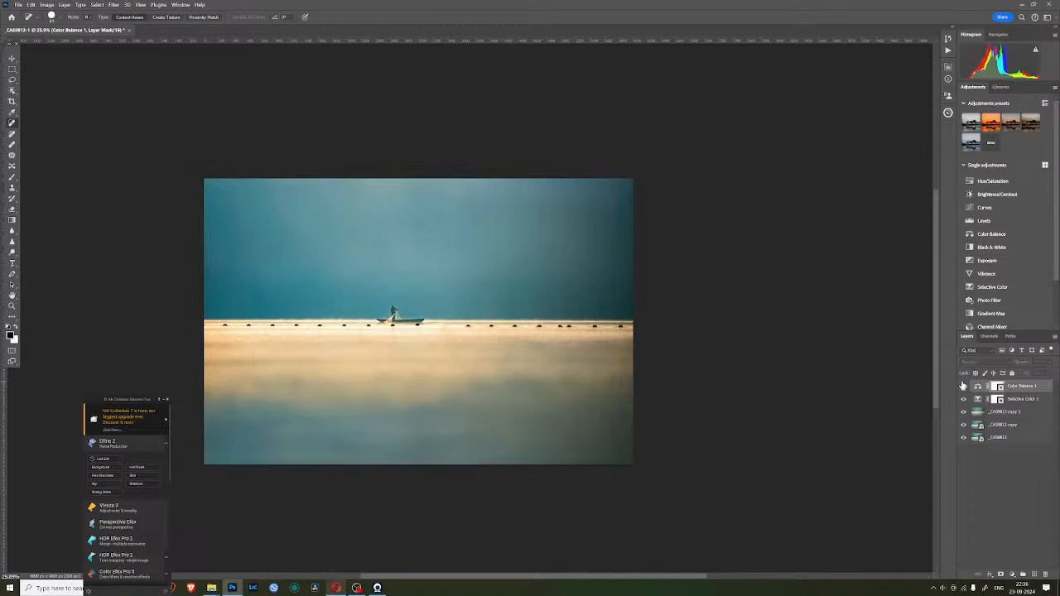
{"action": "left_click", "coordinate": [963, 386]}
{"action": "left_click", "coordinate": [962, 386]}
{"action": "left_click", "coordinate": [963, 386]}
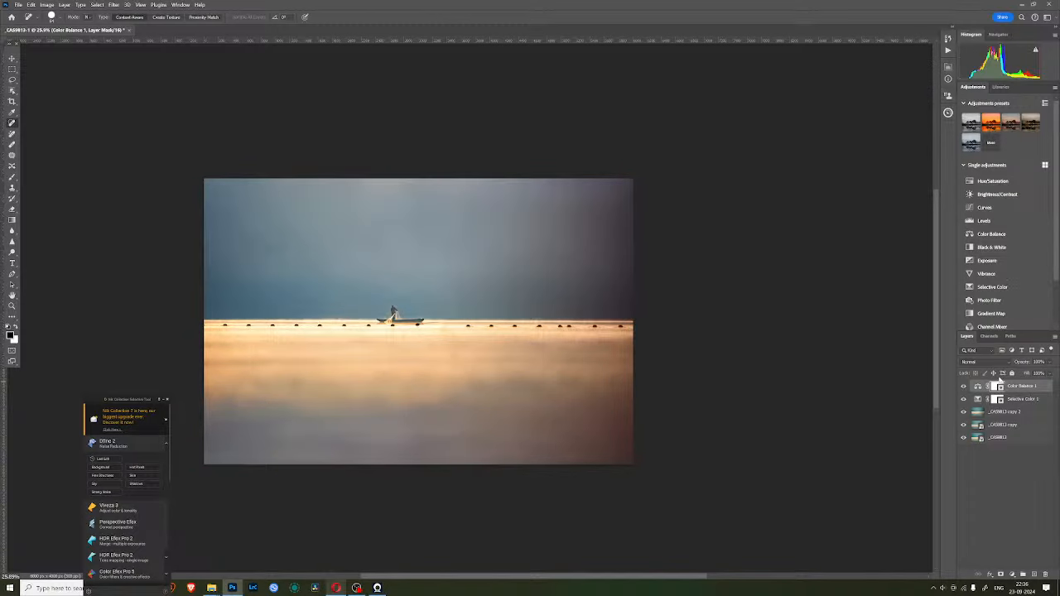
- Lower the Color Balance layer's opacity to a little under half and recheck its effect by switching its visibility
{"action": "left_click", "coordinate": [1048, 361]}
{"action": "left_click_drag", "start_coordinate": [1040, 374], "coordinate": [1033, 374]}
{"action": "left_click", "coordinate": [963, 387]}
{"action": "left_click", "coordinate": [963, 387]}
{"action": "left_click", "coordinate": [964, 387]}
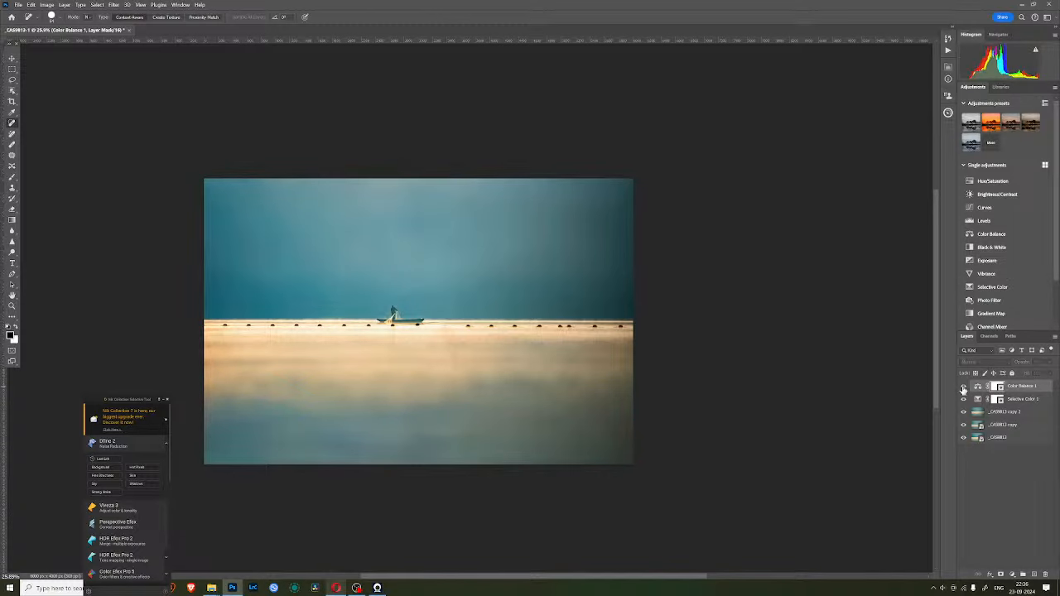
{"action": "left_click", "coordinate": [963, 387]}
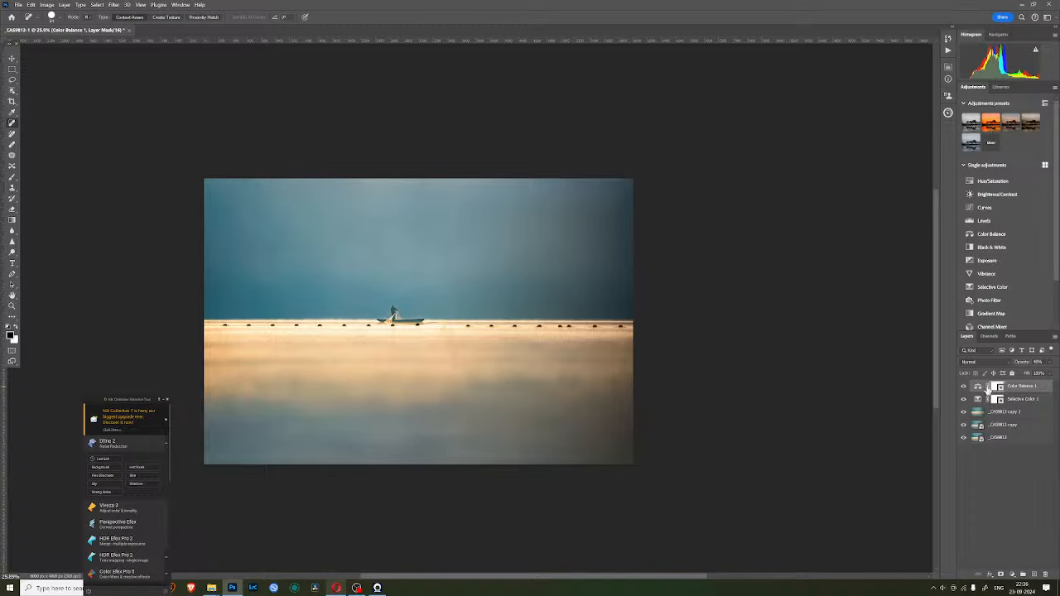
- Stamp the visible layers into a new top layer and apply a gentle S-shaped Curves adjustment with darker shadows and lifted highlights
{"action": "key", "text": "ctrl+shift+alt+e"}
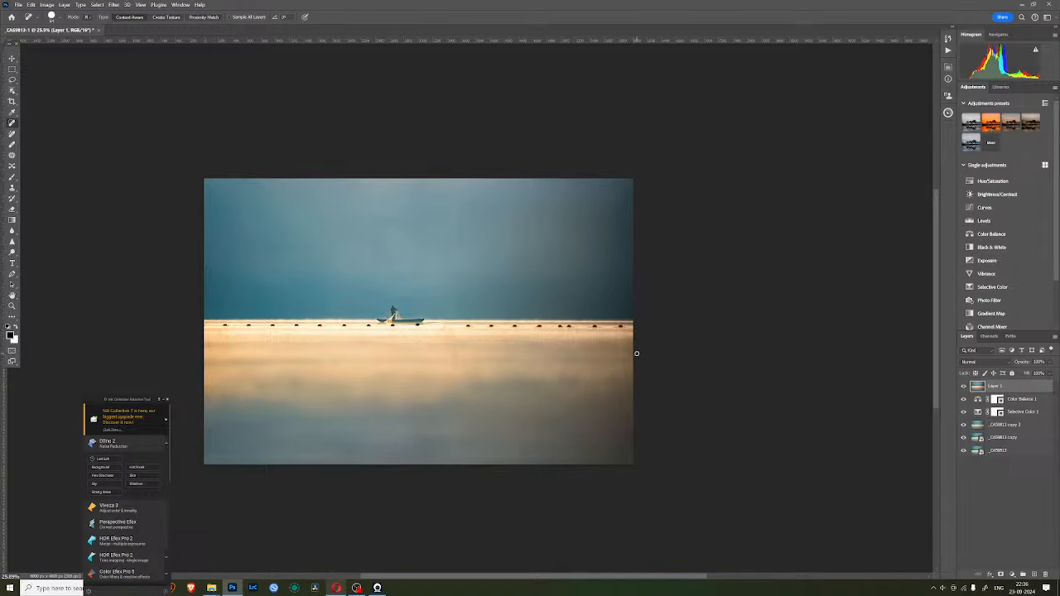
{"action": "left_click", "coordinate": [1011, 575]}
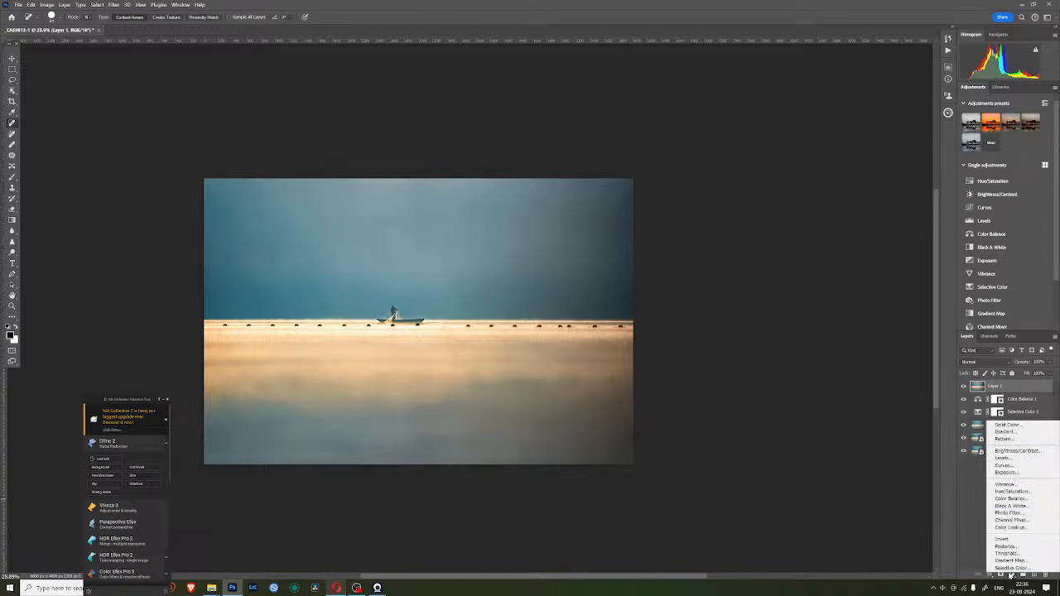
{"action": "left_click", "coordinate": [1004, 465]}
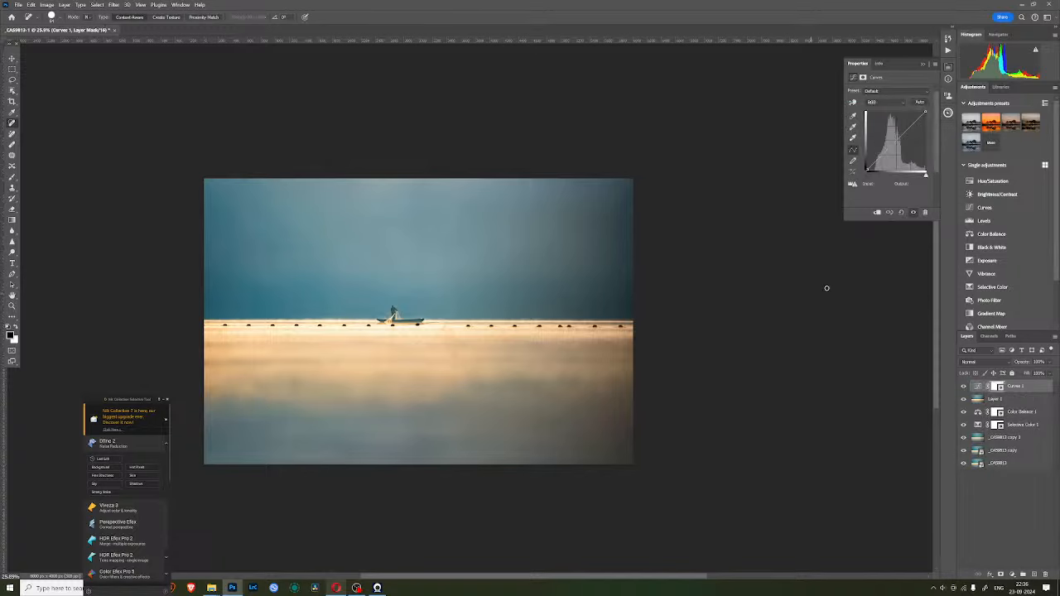
{"action": "left_click_drag", "start_coordinate": [868, 169], "coordinate": [872, 164]}
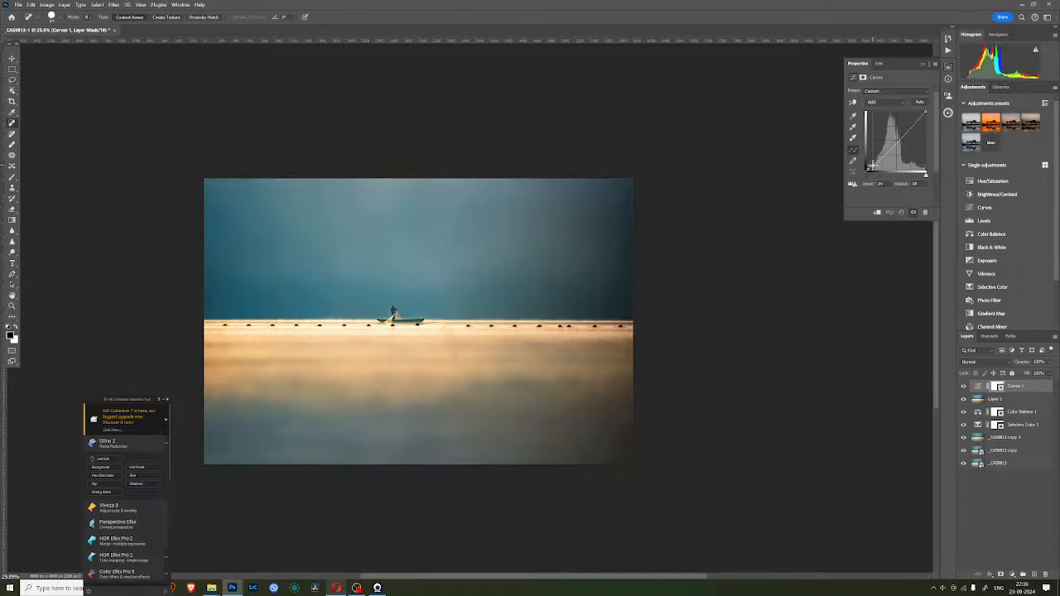
{"action": "left_click_drag", "start_coordinate": [908, 133], "coordinate": [906, 128]}
{"action": "left_click", "coordinate": [871, 166]}
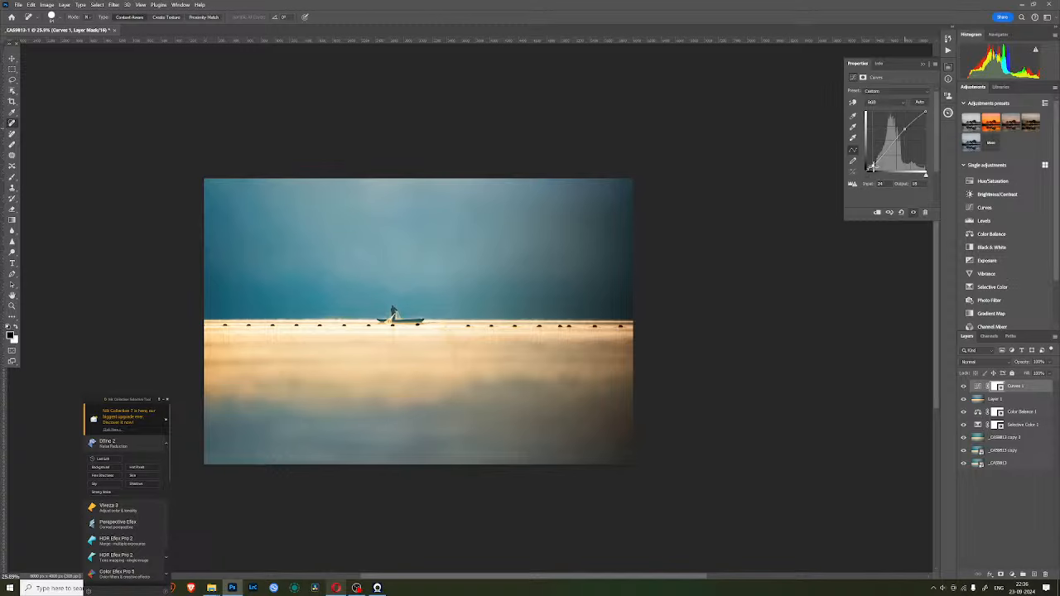
{"action": "left_click_drag", "start_coordinate": [872, 166], "coordinate": [872, 167]}
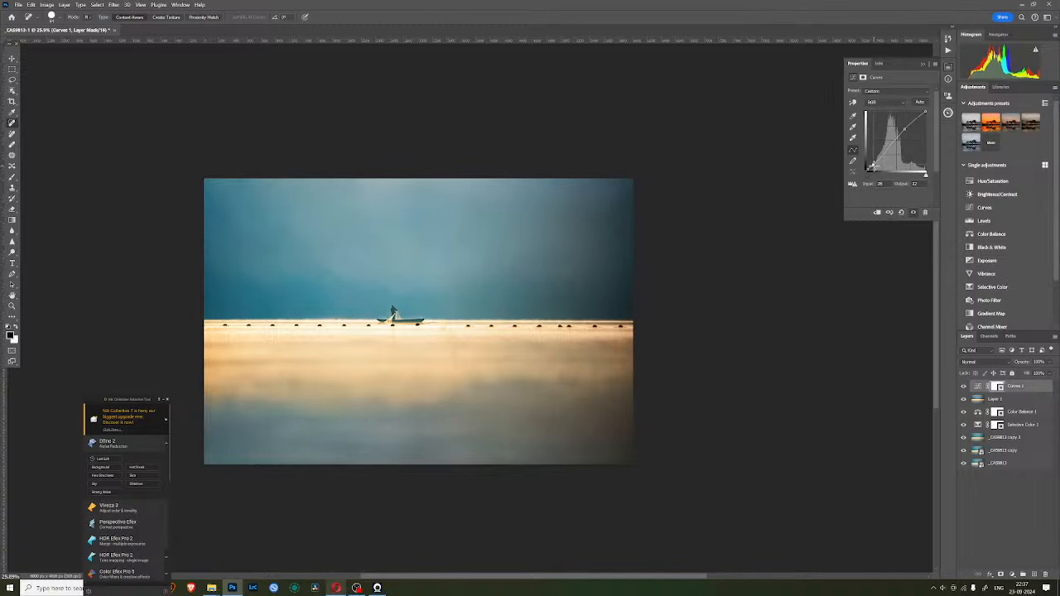
{"action": "left_click", "coordinate": [922, 64]}
- Compare the Curves adjustment on and off, and reduce its layer opacity to a little under half
{"action": "left_click", "coordinate": [965, 386]}
{"action": "left_click", "coordinate": [964, 386]}
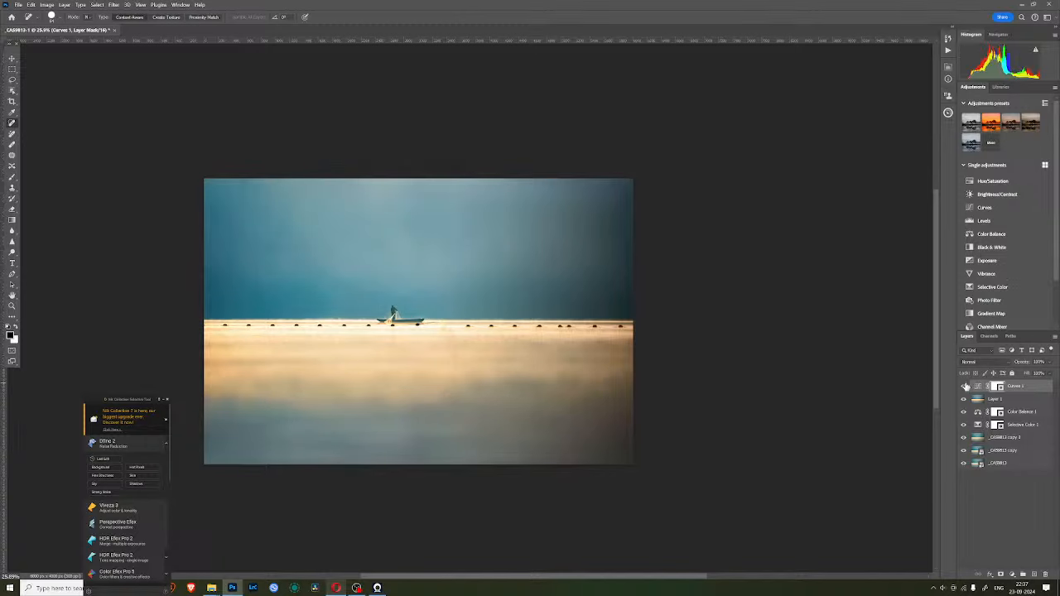
{"action": "left_click", "coordinate": [964, 386]}
{"action": "left_click", "coordinate": [964, 386]}
{"action": "left_click_drag", "start_coordinate": [1049, 369], "coordinate": [1031, 373]}
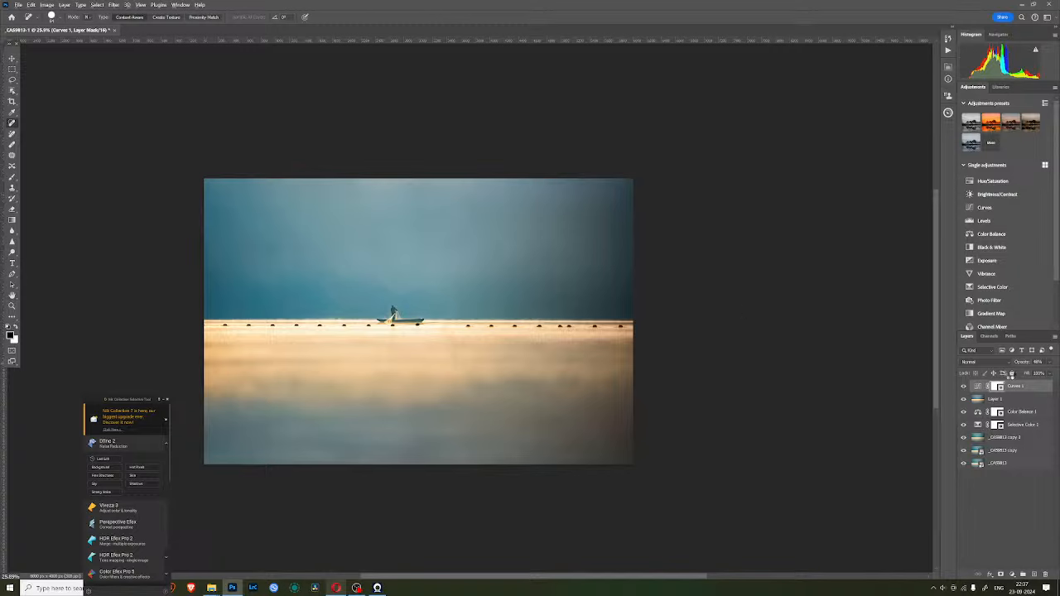
- Stamp all visible layers into a new top layer and duplicate that layer twice
{"action": "key", "text": "ctrl+shift+alt+e"}
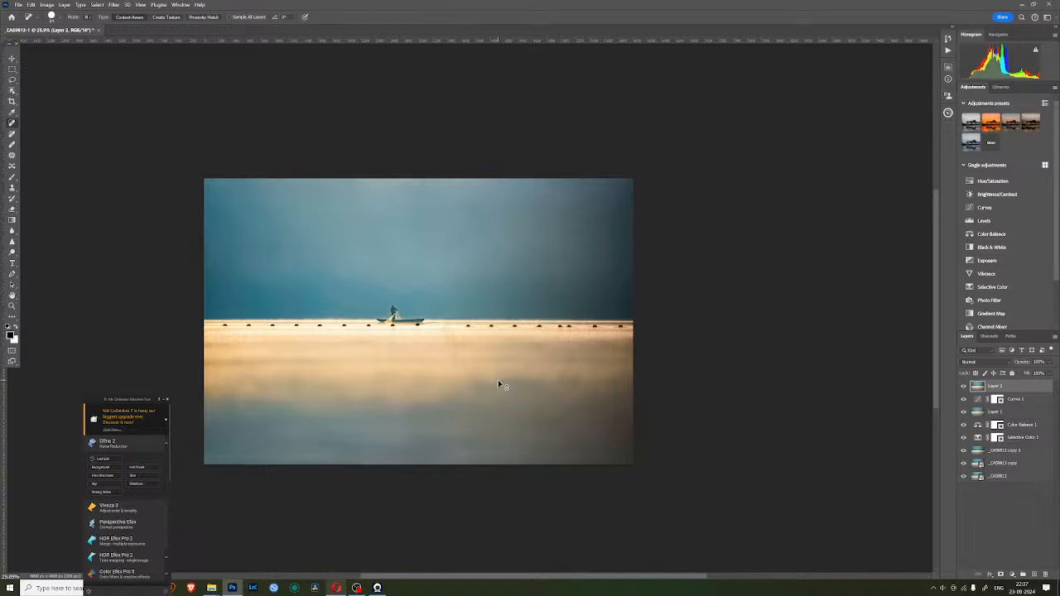
{"action": "key", "text": "ctrl+j"}
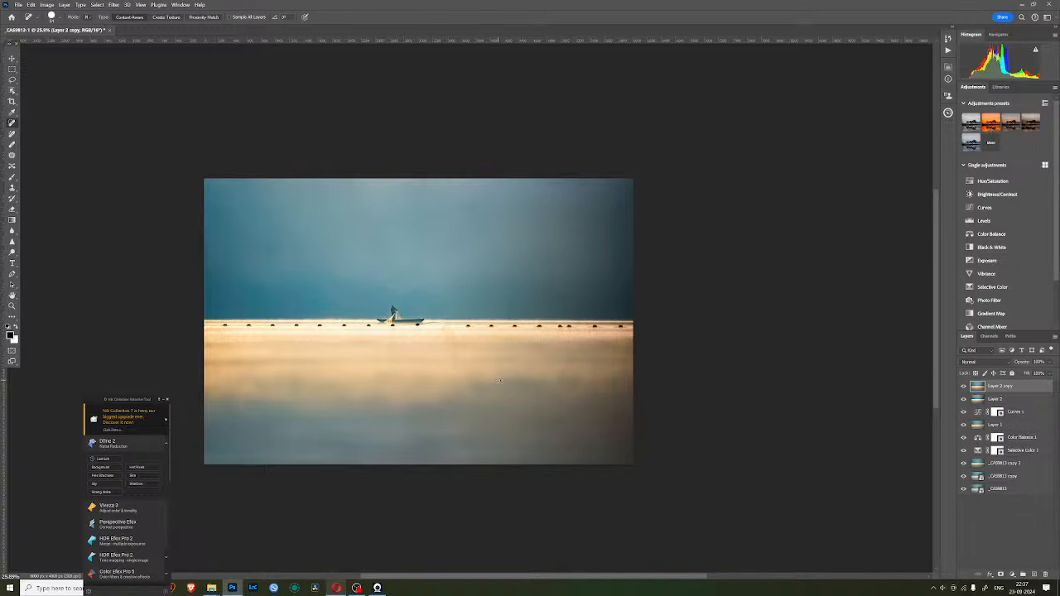
{"action": "key", "text": "ctrl+j"}
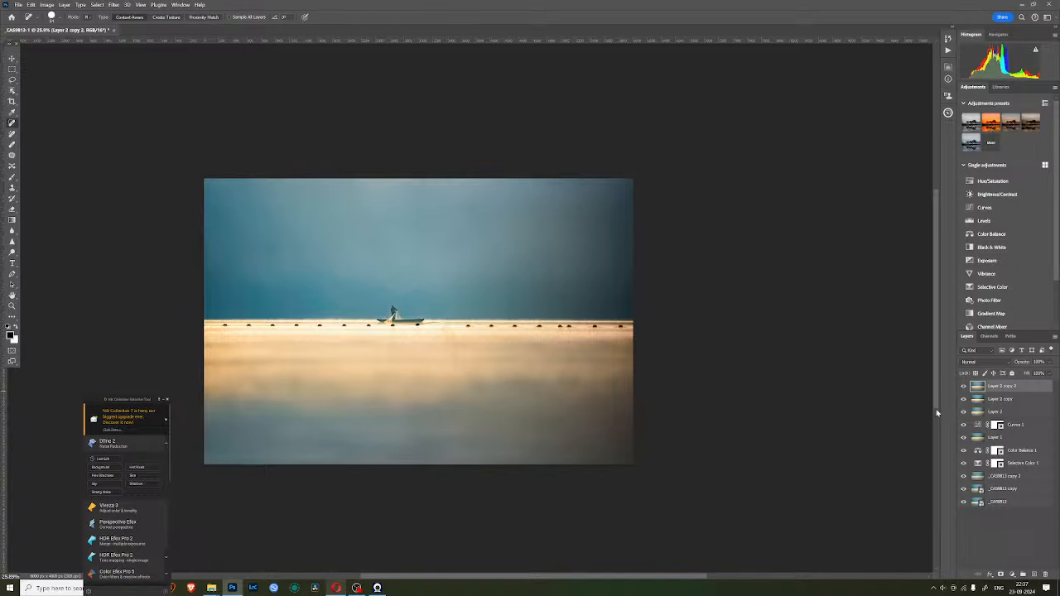
- Rename the topmost copy "sharp" and the copy beneath it "blur", and hide the sharp layer
{"action": "double_click", "coordinate": [996, 388]}
{"action": "type", "text": "b"}
{"action": "type", "text": "harp"}
{"action": "double_click", "coordinate": [1004, 401]}
{"action": "type", "text": "s"}
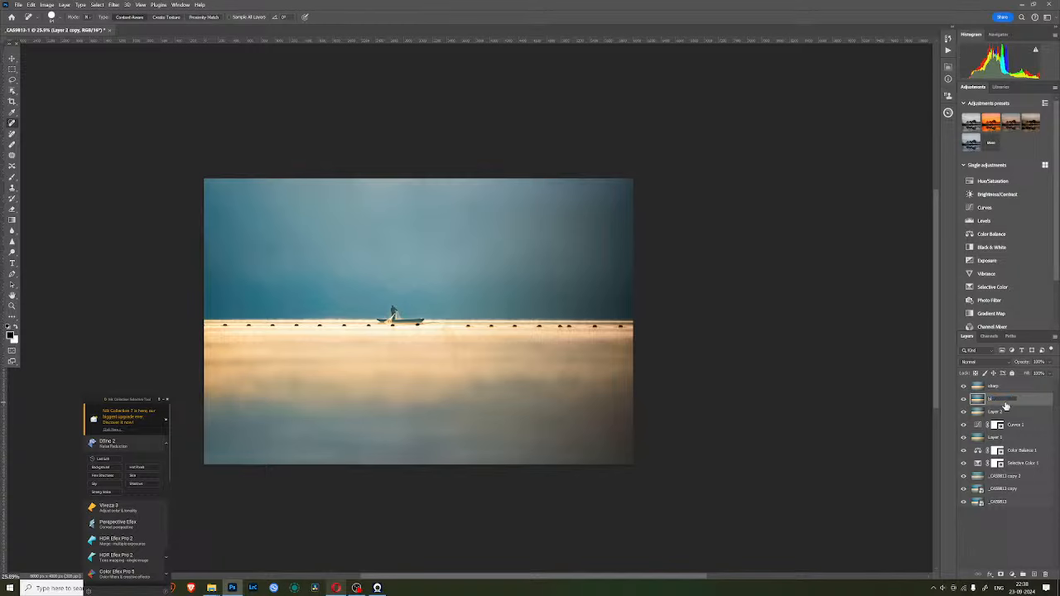
{"action": "type", "text": "lur"}
{"action": "key", "text": "Return"}
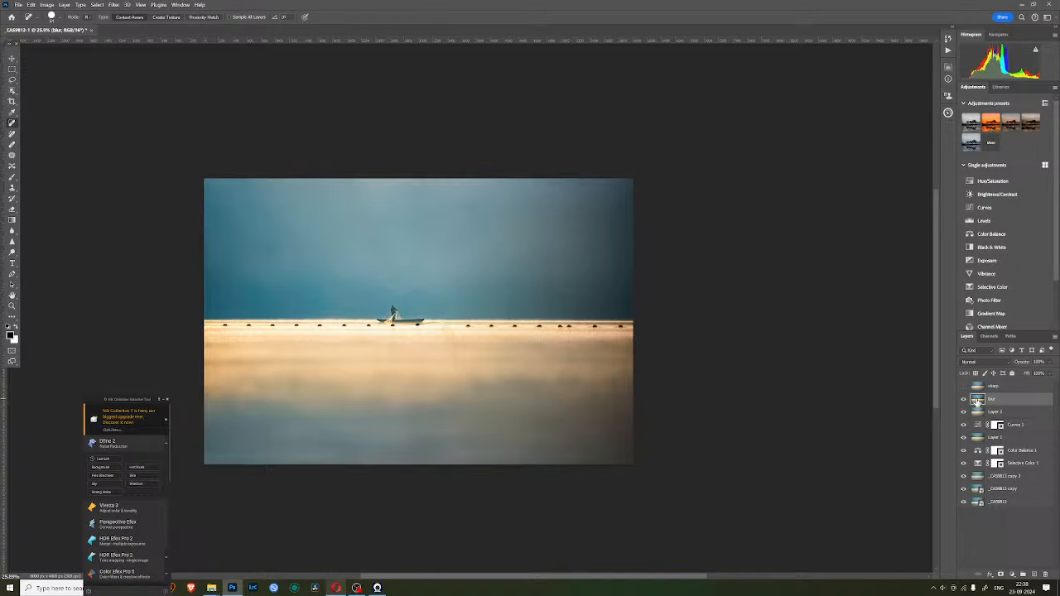
{"action": "left_click", "coordinate": [31, 5]}
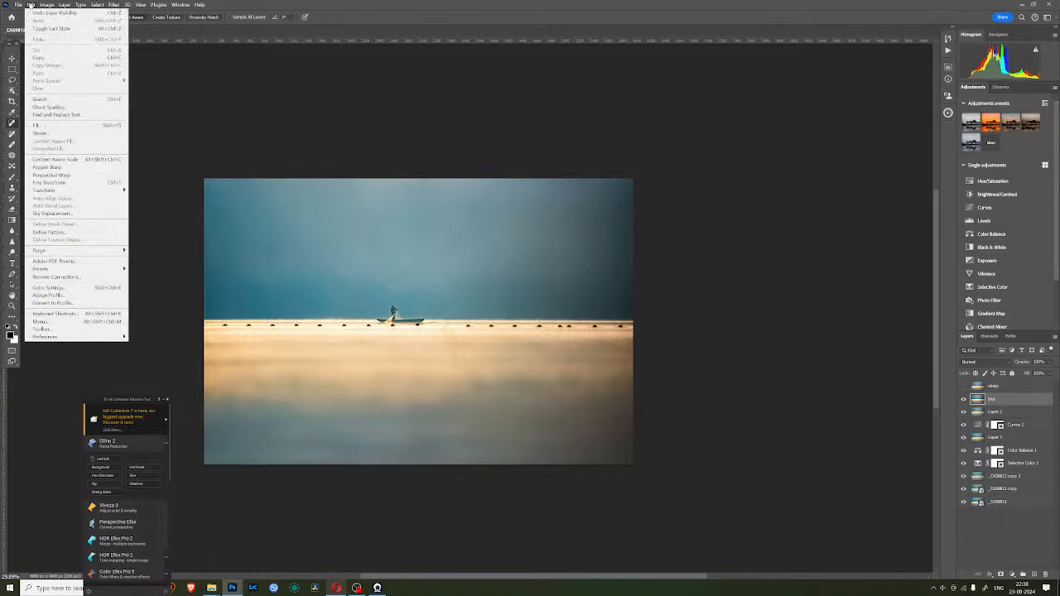
{"action": "mouse_move", "coordinate": [49, 7]}
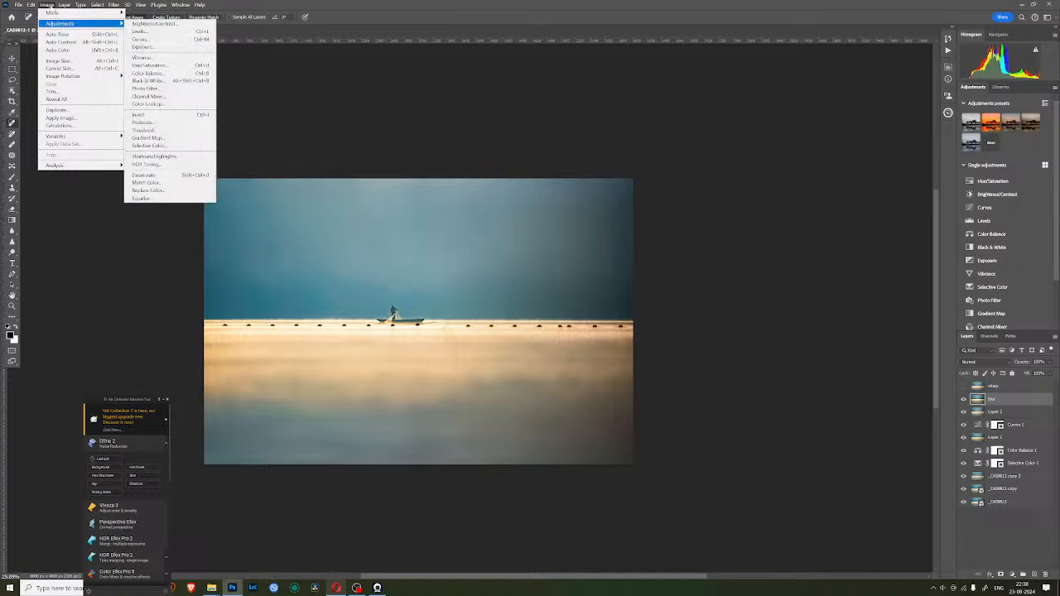
{"action": "mouse_move", "coordinate": [97, 23]}
{"action": "left_click", "coordinate": [140, 24]}
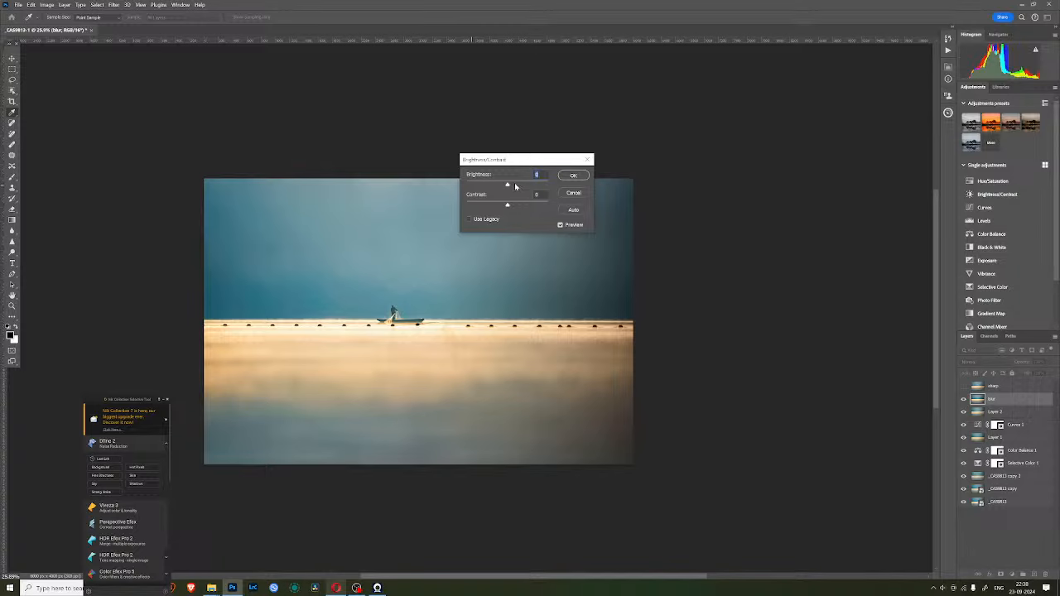
{"action": "left_click", "coordinate": [574, 193]}
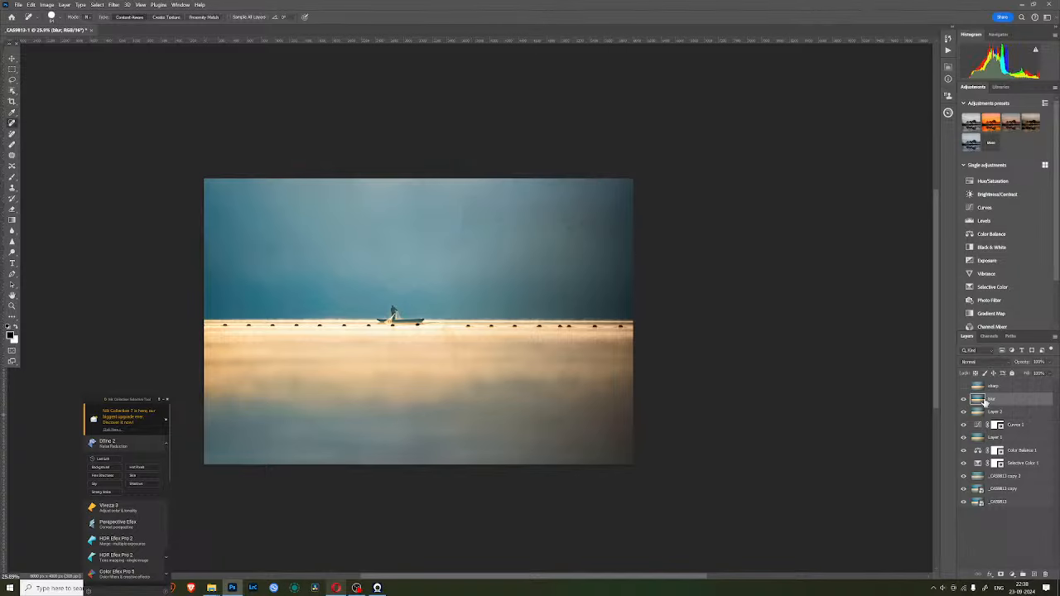
- Apply a strong Gaussian Blur with a radius of about 60 pixels to the blur layer
{"action": "left_click", "coordinate": [115, 5]}
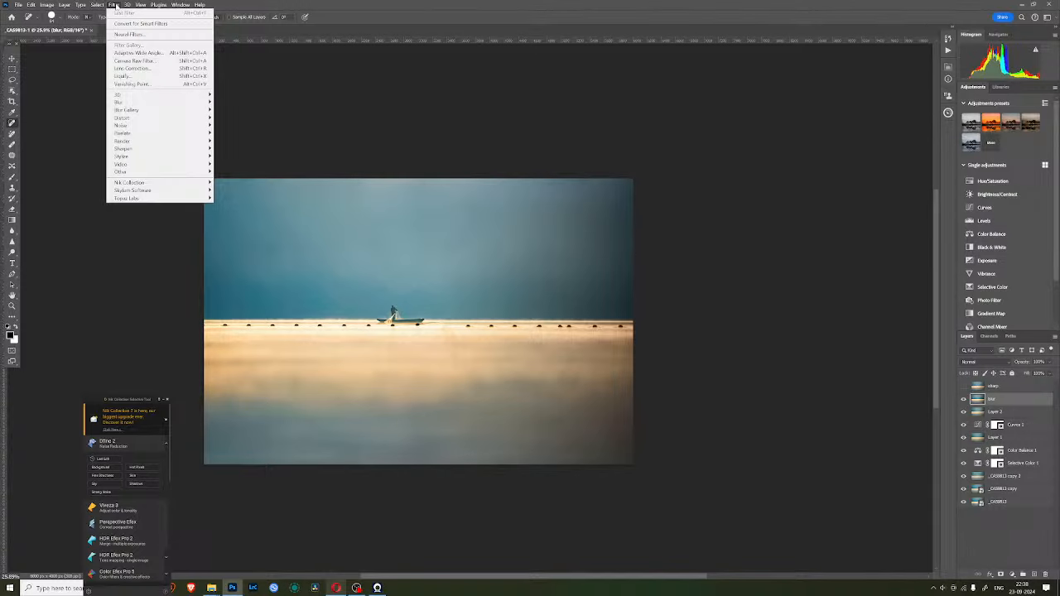
{"action": "mouse_move", "coordinate": [203, 102]}
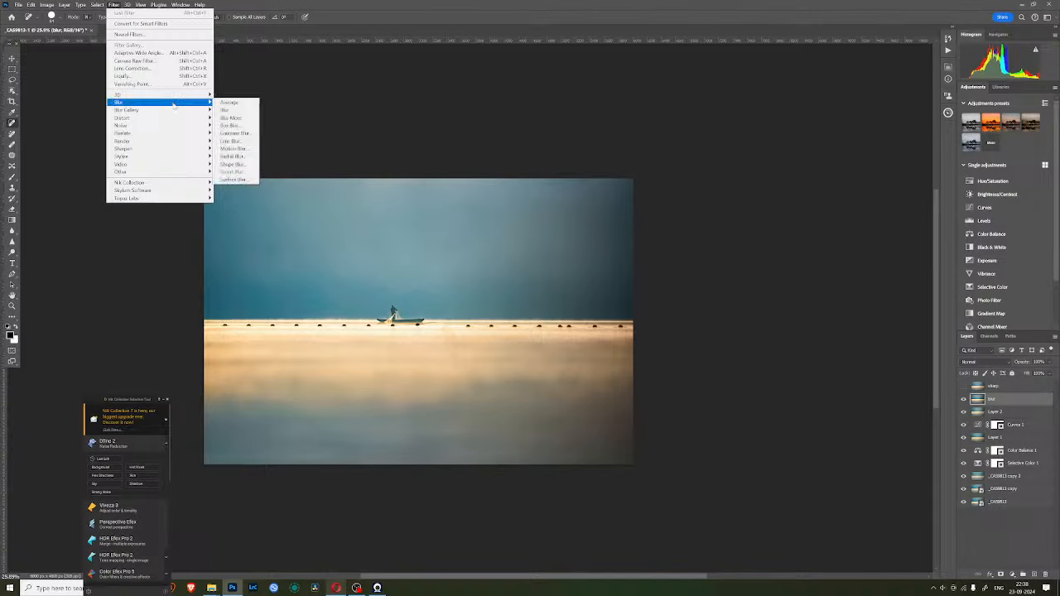
{"action": "left_click", "coordinate": [244, 134]}
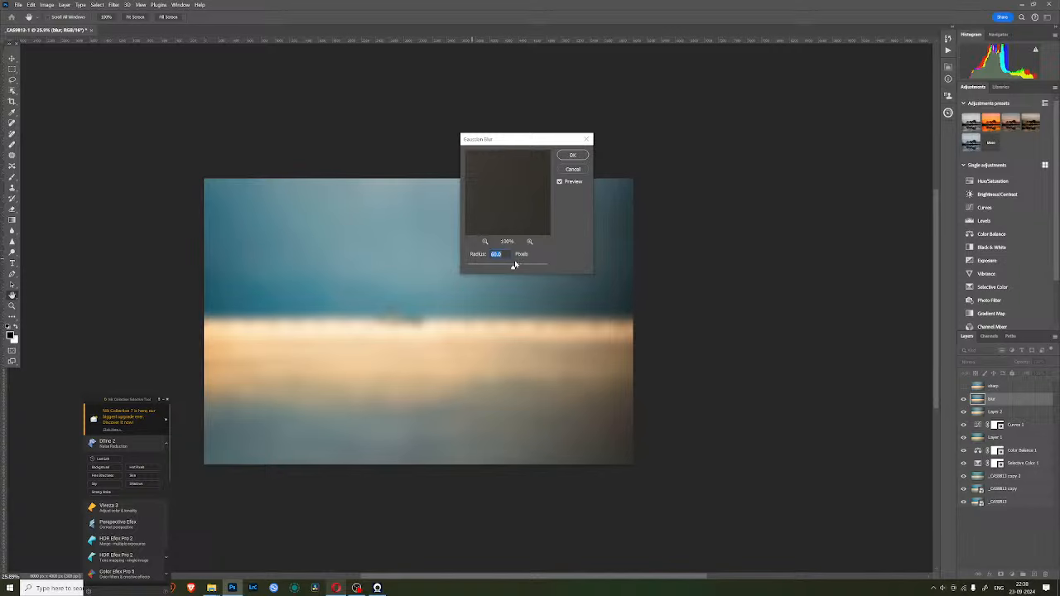
{"action": "left_click_drag", "start_coordinate": [513, 267], "coordinate": [493, 267]}
{"action": "key", "text": "BackSpace"}
{"action": "key", "text": "BackSpace"}
{"action": "type", "text": "0"}
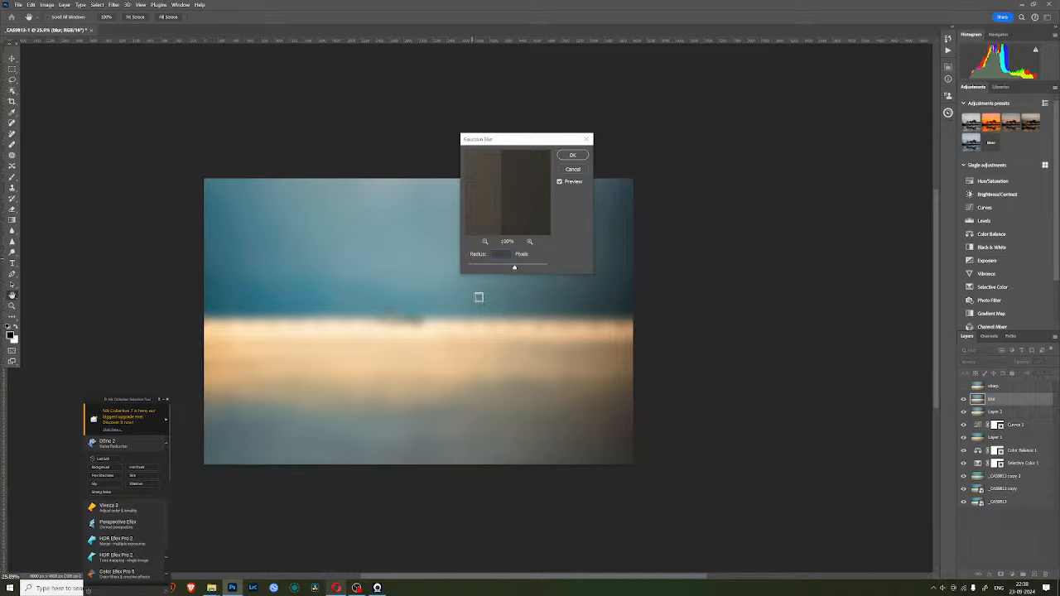
{"action": "left_click", "coordinate": [573, 155]}
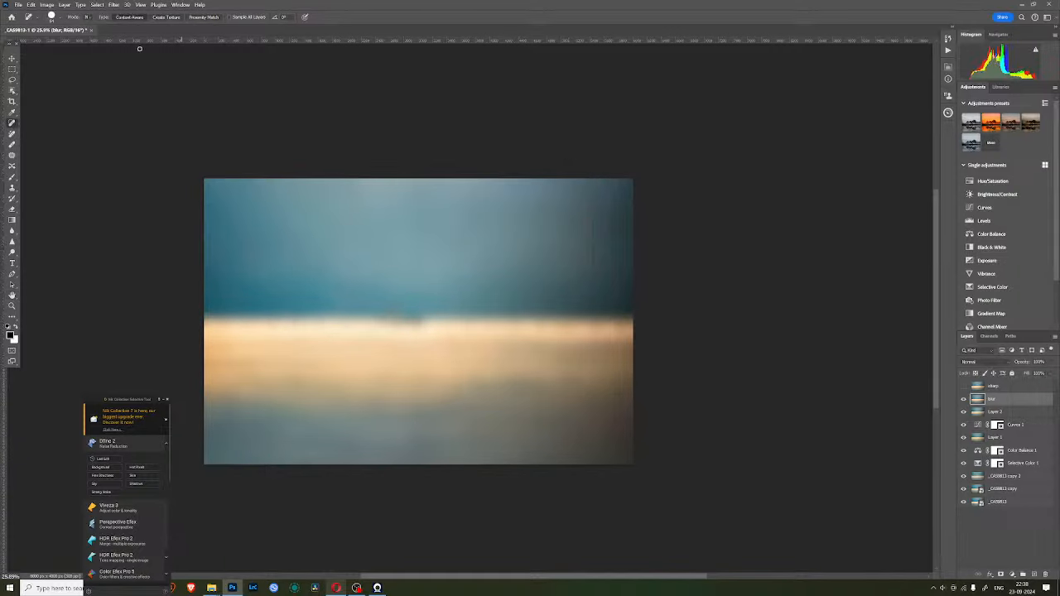
- Apply Brightness/Contrast to the blur layer with brightness 15 and contrast 60
{"action": "left_click", "coordinate": [46, 4]}
{"action": "mouse_move", "coordinate": [60, 28]}
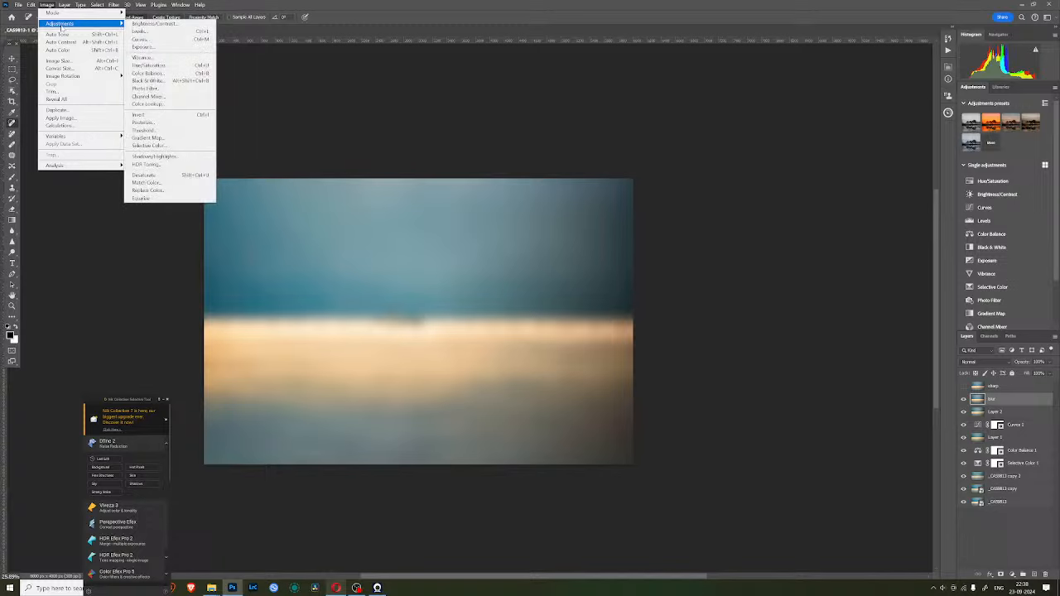
{"action": "left_click", "coordinate": [153, 24]}
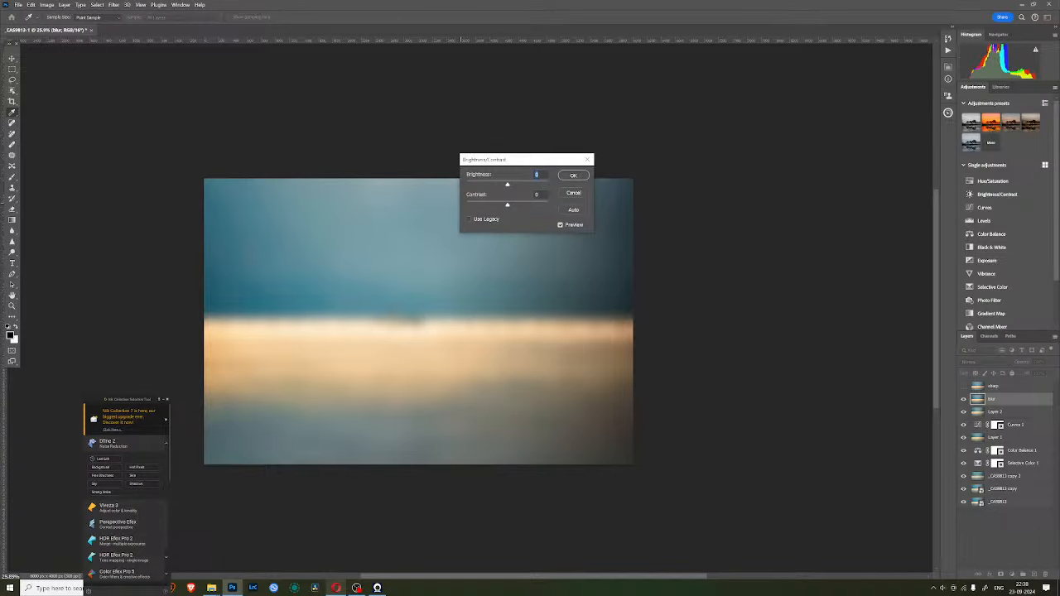
{"action": "type", "text": "15"}
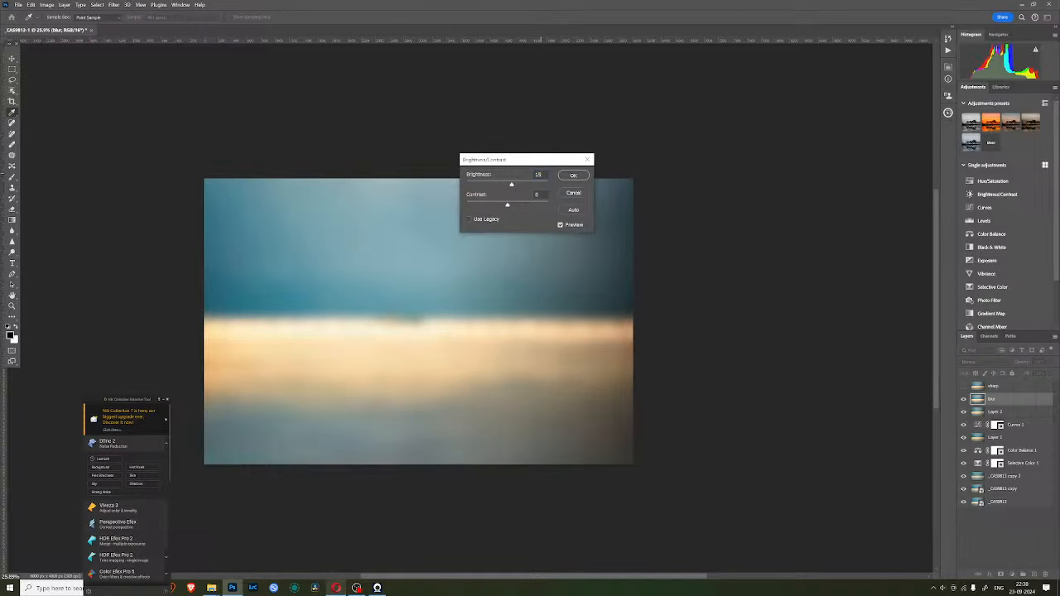
{"action": "key", "text": "Tab"}
{"action": "type", "text": "60"}
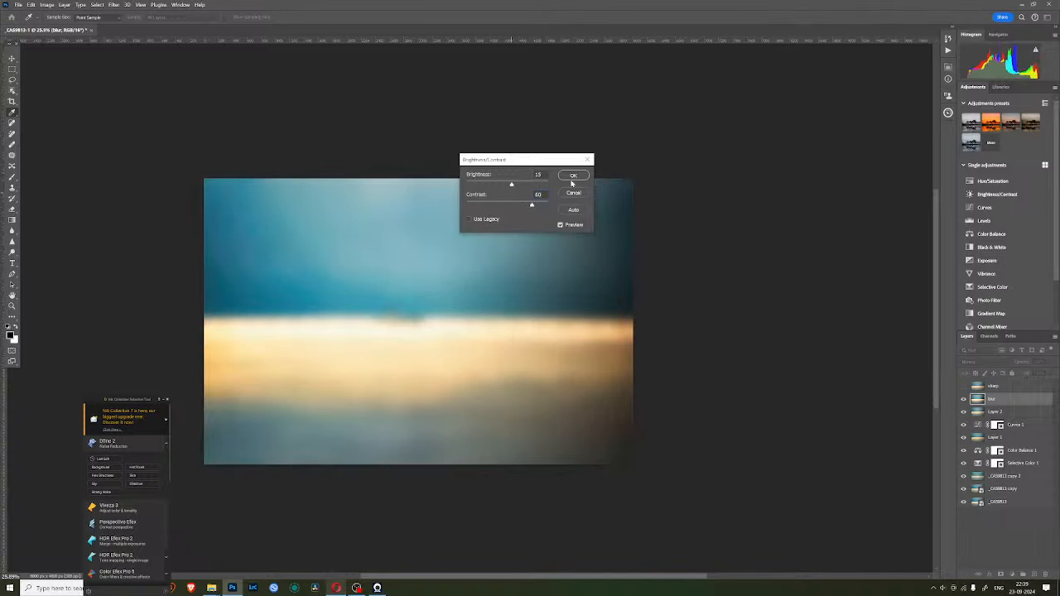
{"action": "left_click", "coordinate": [571, 174]}
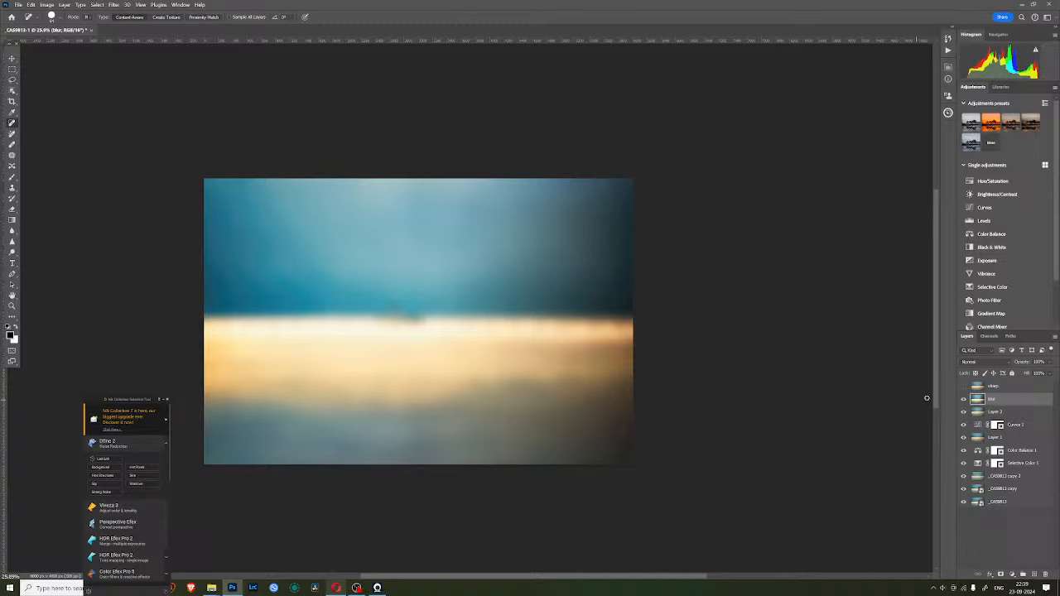
- Compare the image with and without the blur layer, then set that layer to Soft Light at about 18% opacity
{"action": "left_click", "coordinate": [963, 399]}
{"action": "left_click", "coordinate": [964, 400]}
{"action": "left_click", "coordinate": [1049, 362]}
{"action": "left_click", "coordinate": [980, 363]}
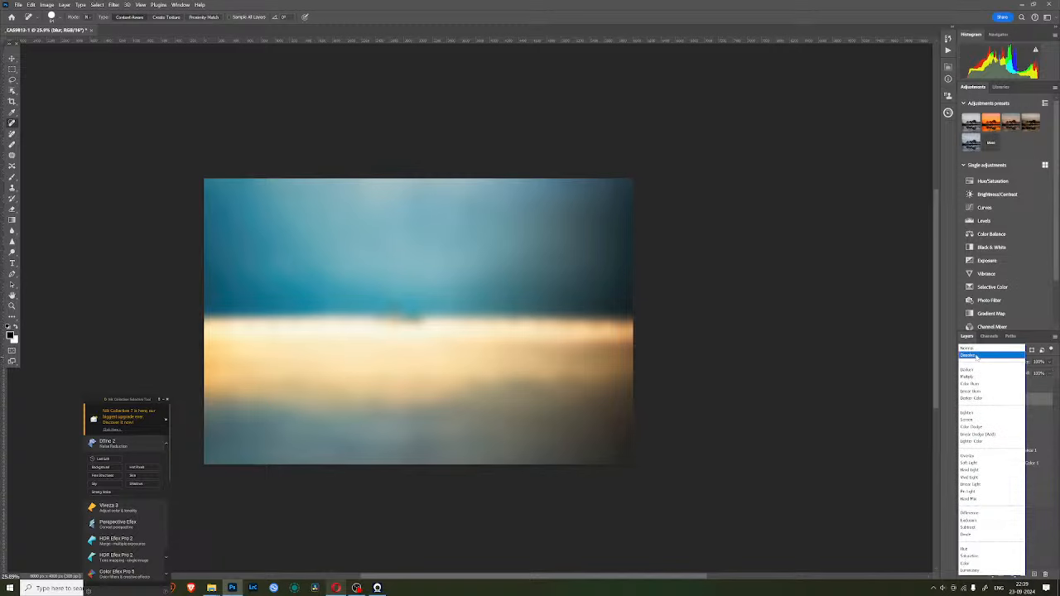
{"action": "left_click", "coordinate": [978, 350]}
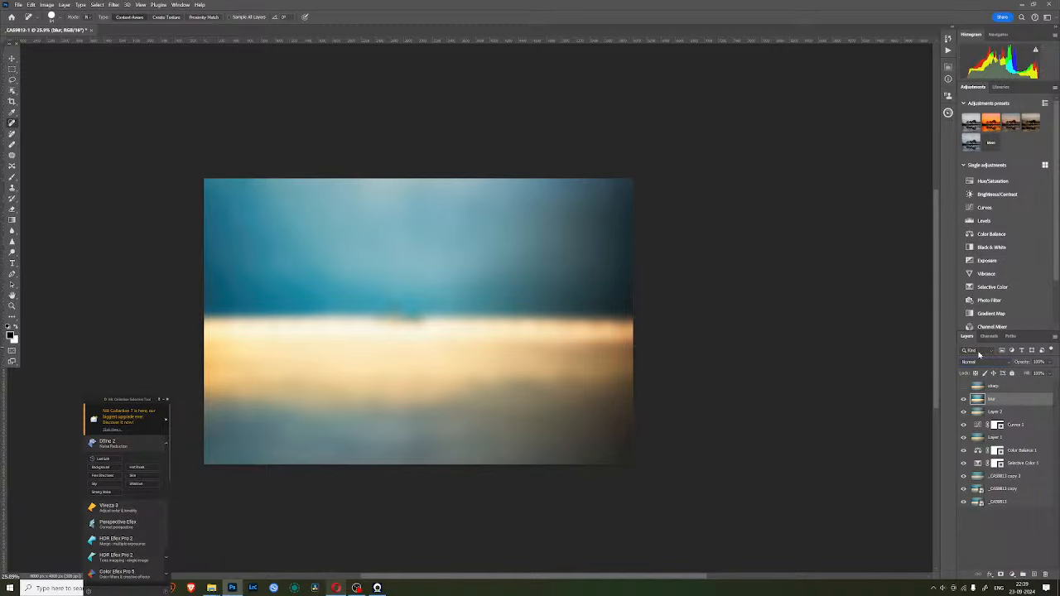
{"action": "left_click", "coordinate": [978, 350]}
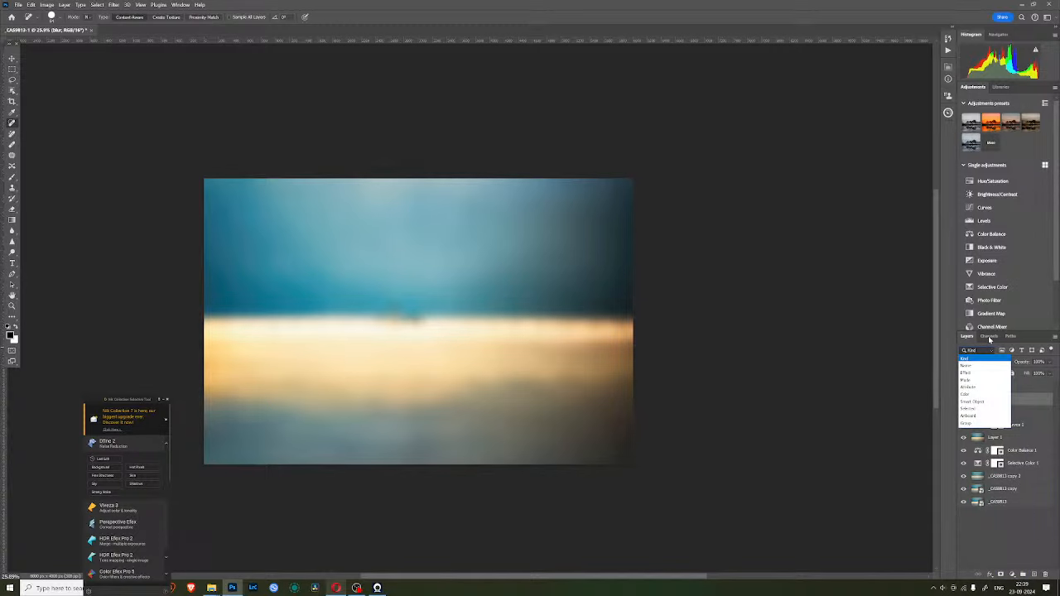
{"action": "left_click", "coordinate": [998, 352]}
{"action": "left_click", "coordinate": [993, 364]}
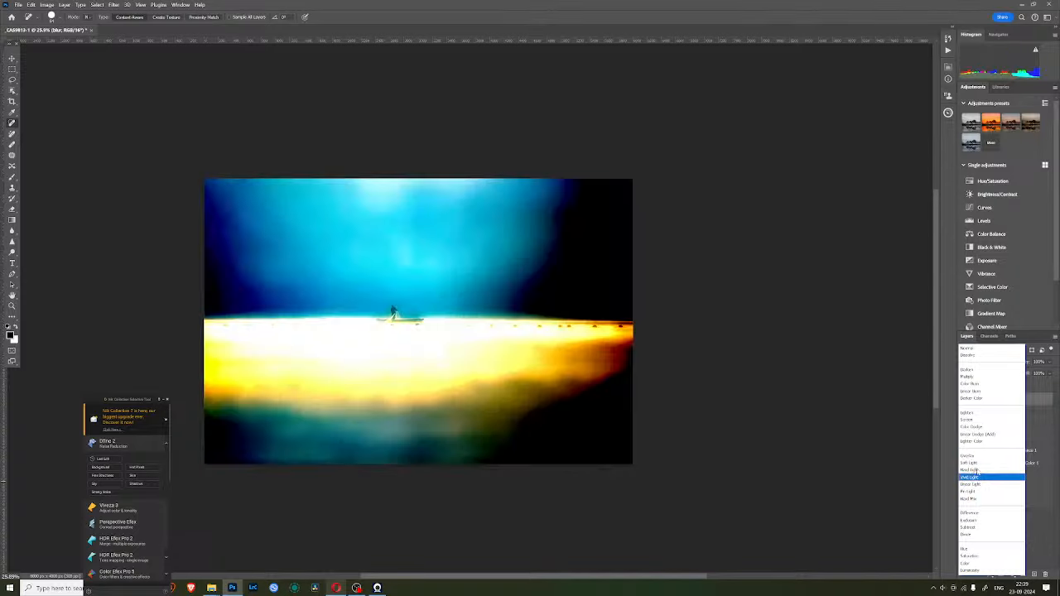
{"action": "left_click", "coordinate": [979, 463]}
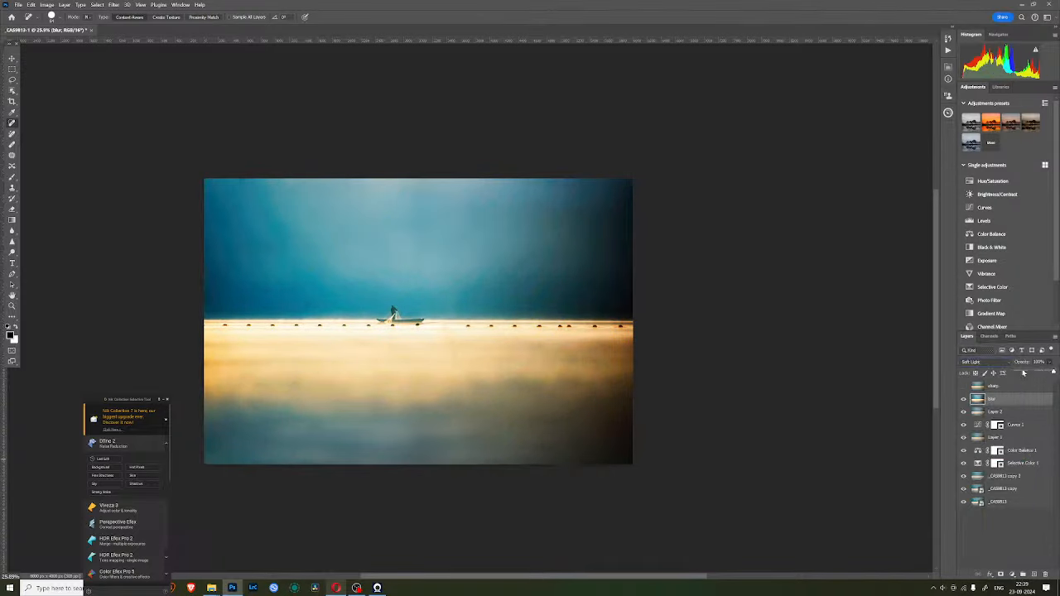
{"action": "left_click", "coordinate": [1022, 372]}
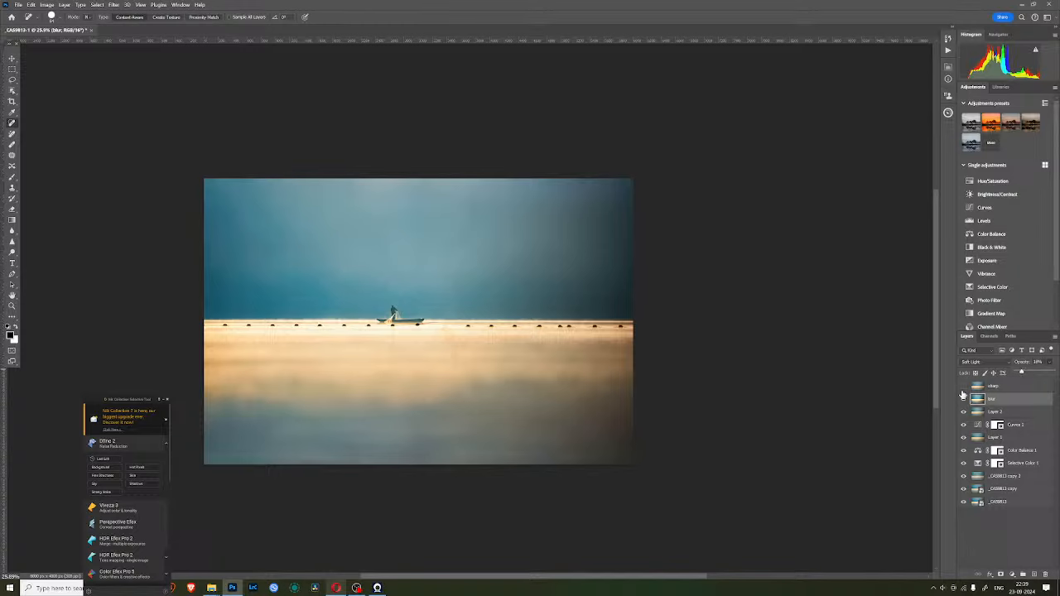
- Show the sharp layer and apply a High Pass filter to it with a radius of about 2 pixels
{"action": "left_click", "coordinate": [1000, 388]}
{"action": "left_click", "coordinate": [964, 387]}
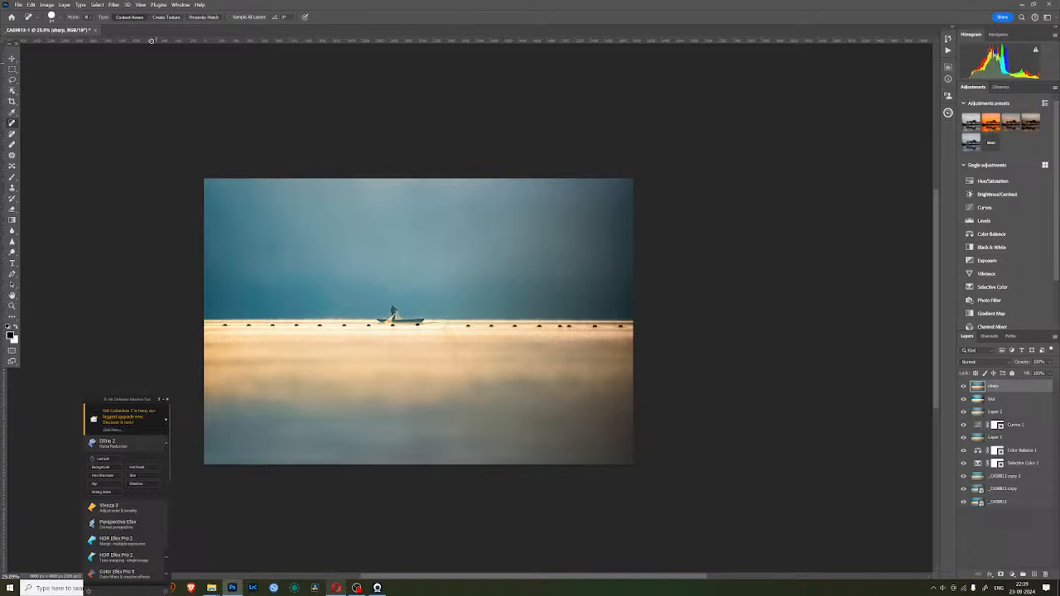
{"action": "left_click", "coordinate": [113, 5]}
{"action": "mouse_move", "coordinate": [170, 171]}
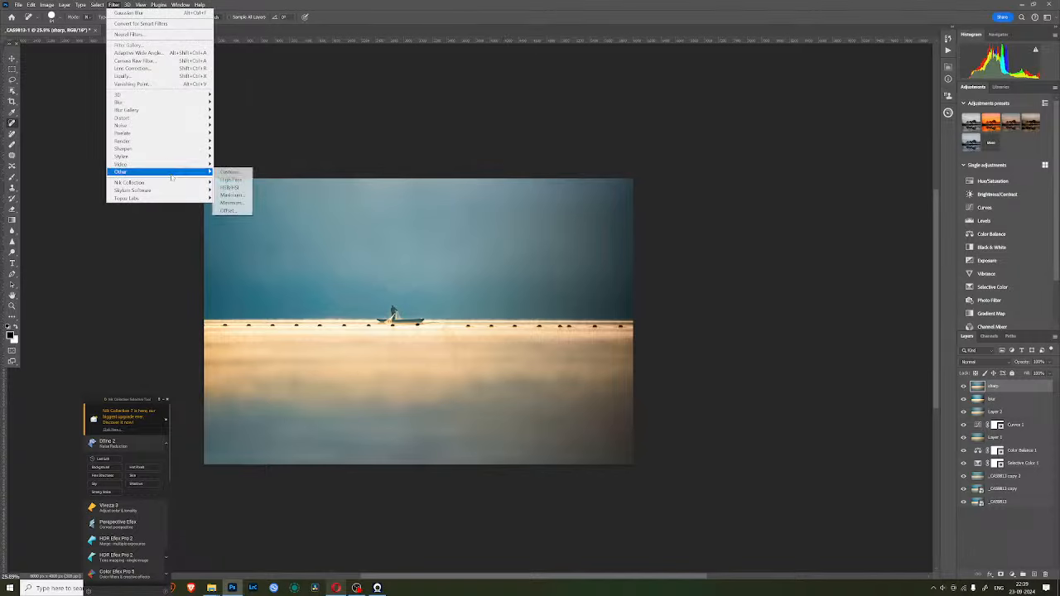
{"action": "left_click", "coordinate": [231, 179]}
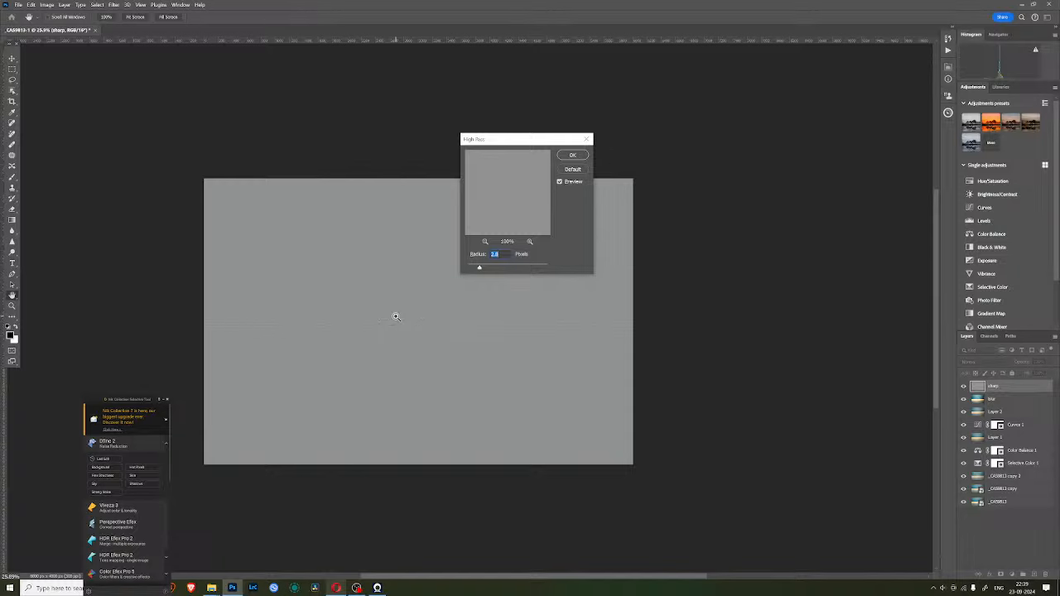
{"action": "scroll", "coordinate": [492, 357], "scroll_direction": "up", "scroll_amount": 1}
{"action": "scroll", "coordinate": [491, 357], "scroll_direction": "up", "scroll_amount": 1}
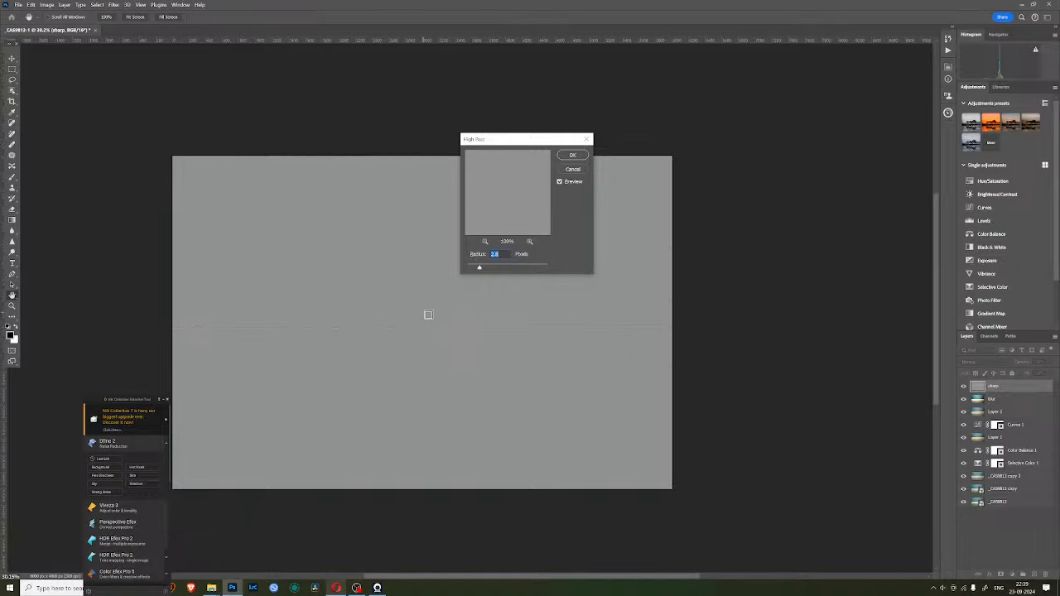
{"action": "left_click", "coordinate": [573, 155]}
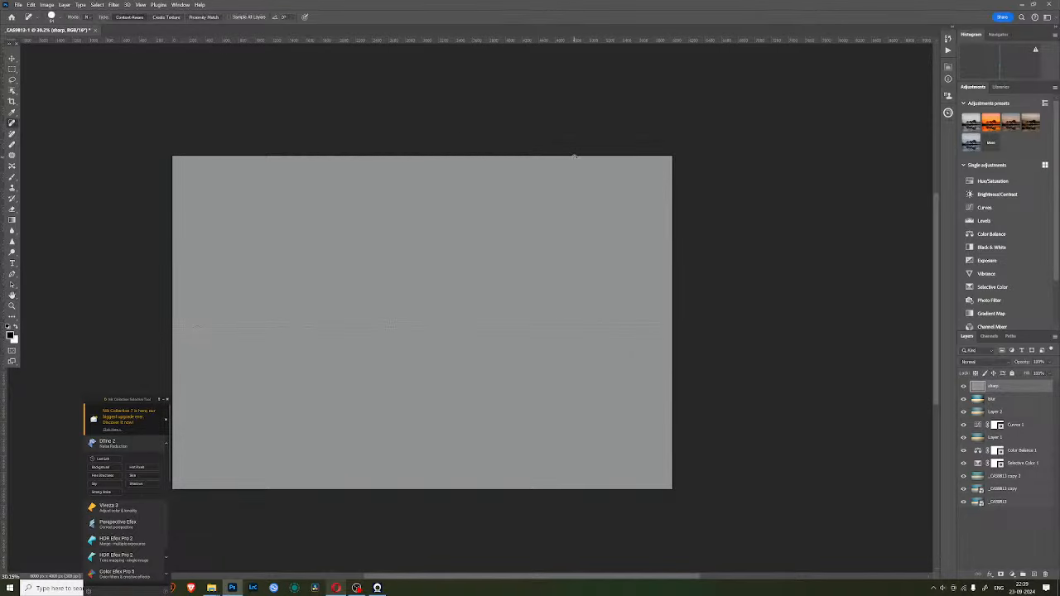
- Set the sharp layer's blend mode to Soft Light and check the sharpening around the boat
{"action": "left_click", "coordinate": [984, 363]}
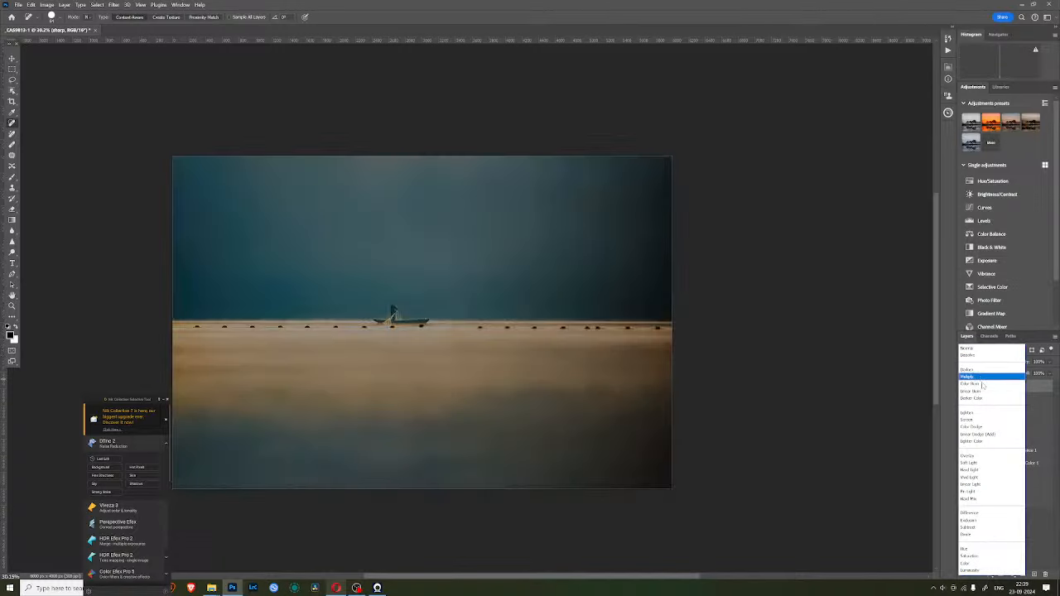
{"action": "left_click", "coordinate": [1040, 413]}
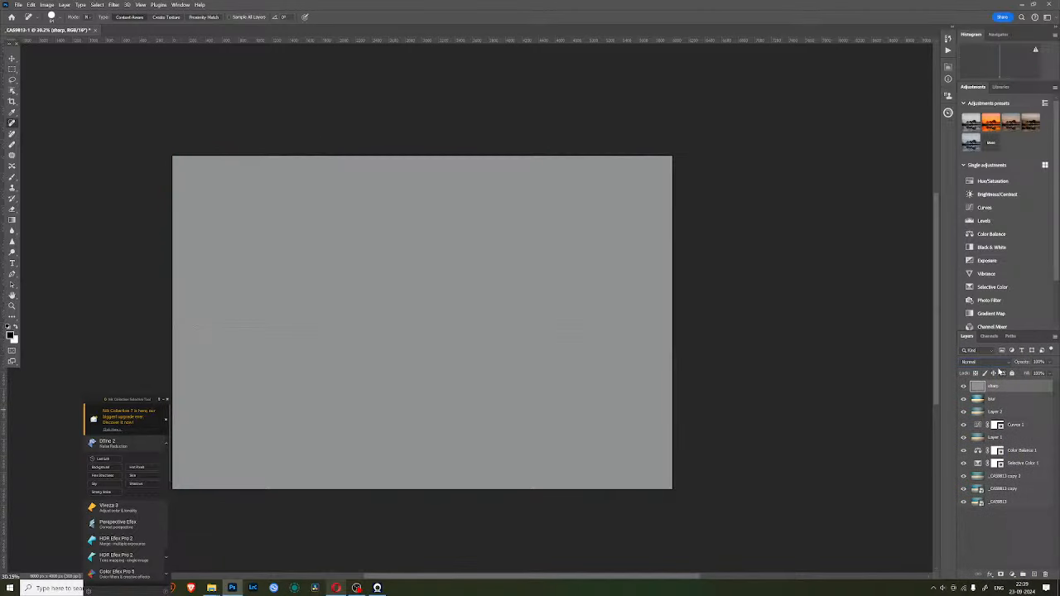
{"action": "left_click", "coordinate": [989, 363]}
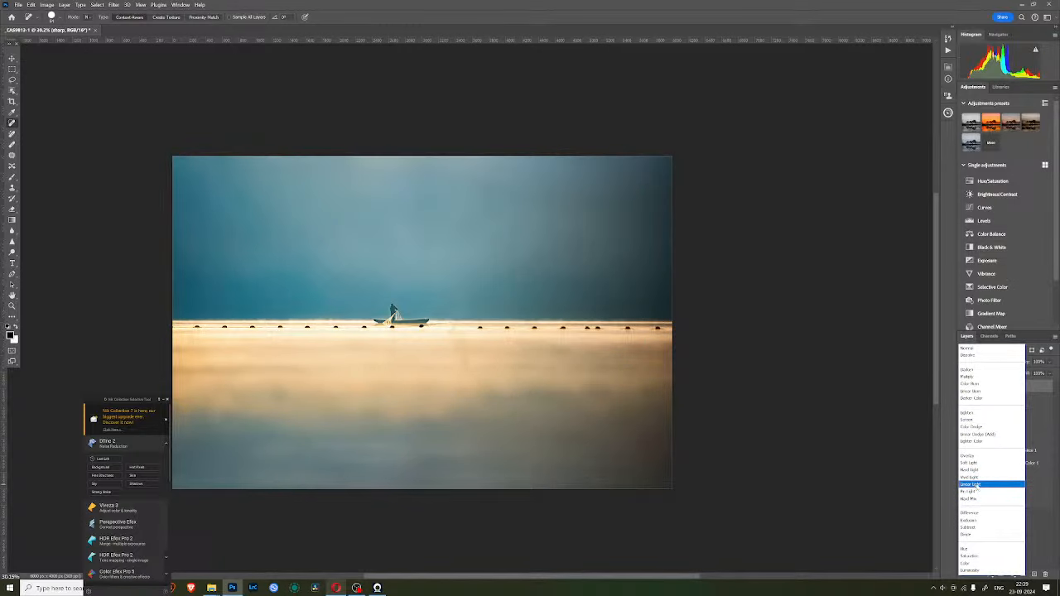
{"action": "left_click", "coordinate": [971, 462]}
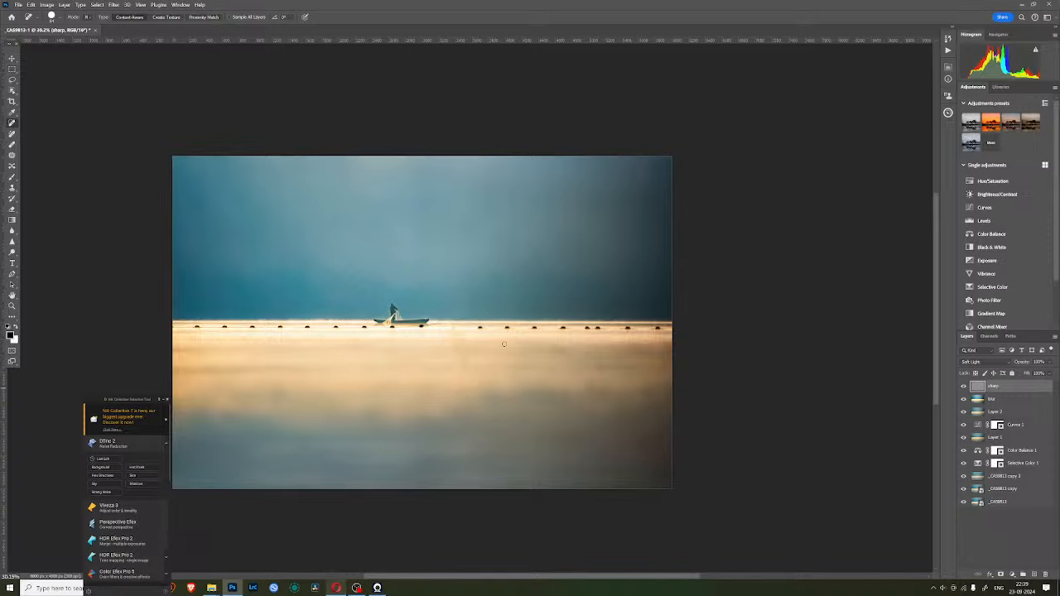
{"action": "scroll", "coordinate": [406, 346], "scroll_direction": "up", "scroll_amount": 4}
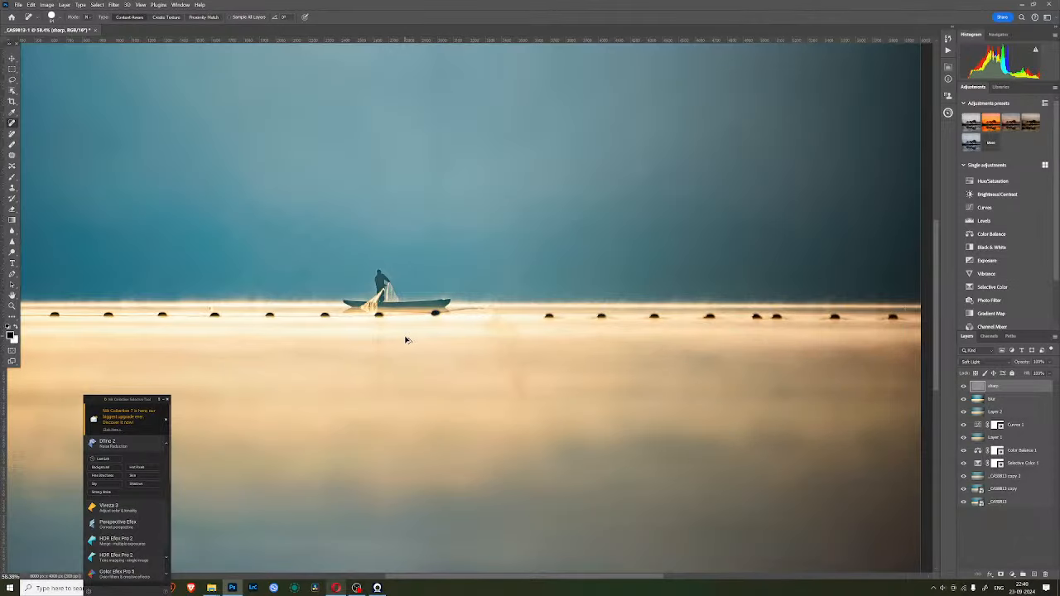
{"action": "scroll", "coordinate": [406, 339], "scroll_direction": "down", "scroll_amount": 5}
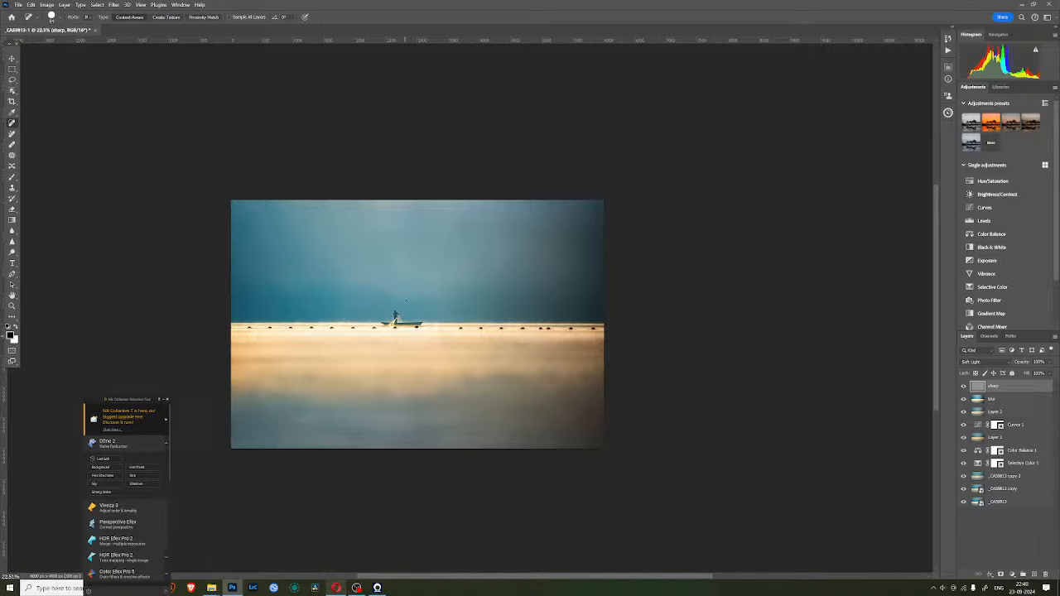
- Export the image with Save for Web as a maximum-quality JPEG (quality 100), converted to sRGB, into the 2024 LANDSCAPES folder
{"action": "left_click", "coordinate": [17, 5]}
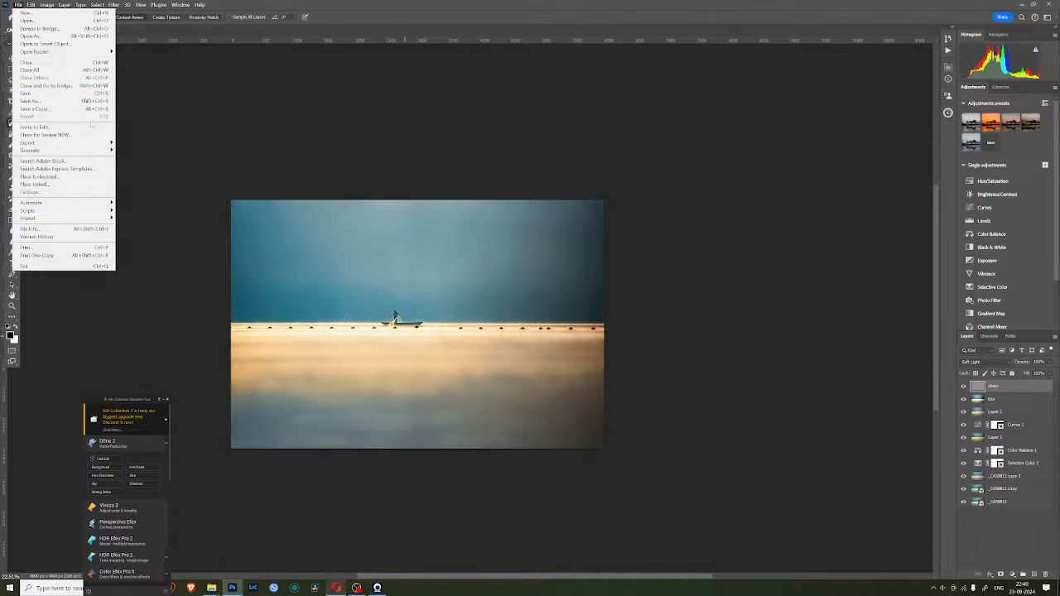
{"action": "mouse_move", "coordinate": [76, 150]}
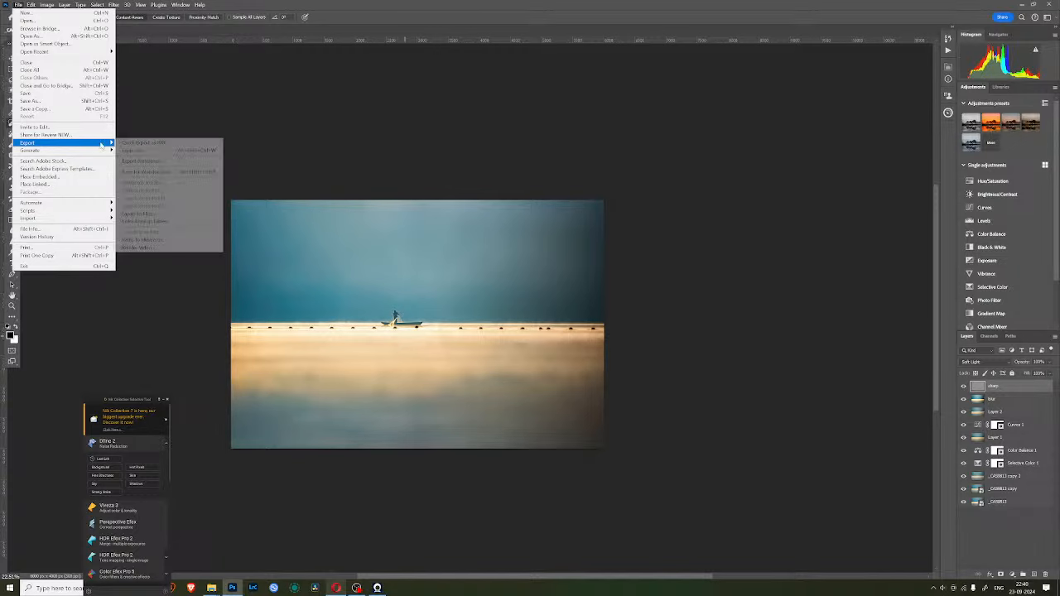
{"action": "left_click", "coordinate": [147, 171]}
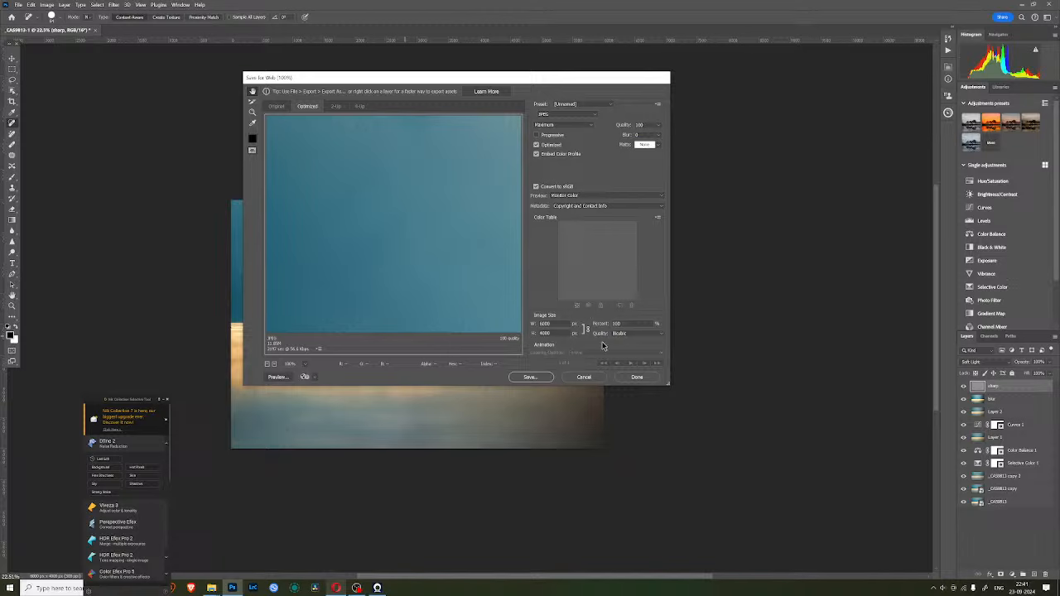
{"action": "left_click", "coordinate": [530, 377]}
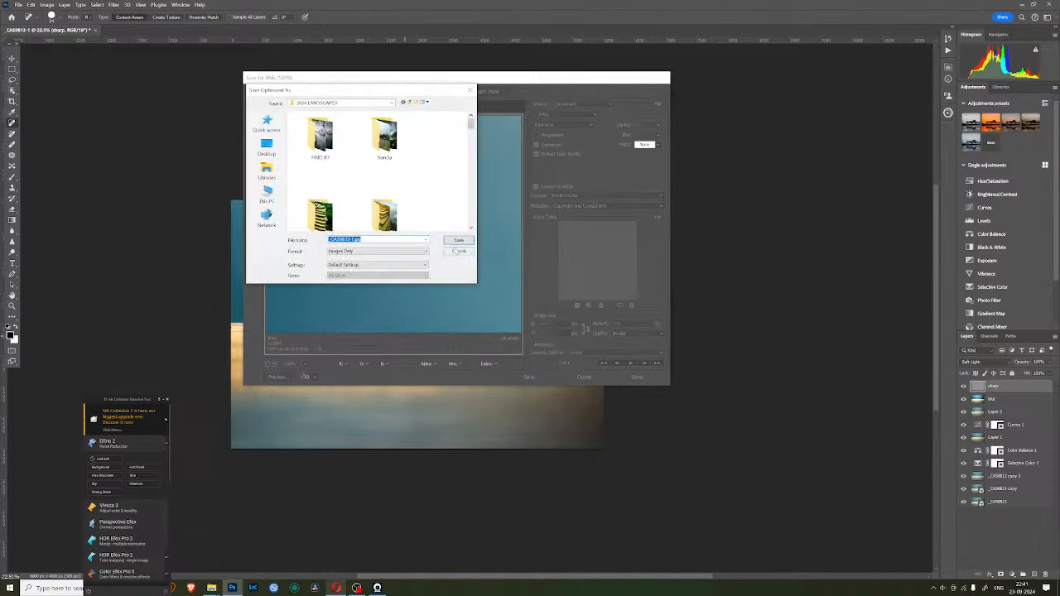
{"action": "left_click", "coordinate": [457, 242]}
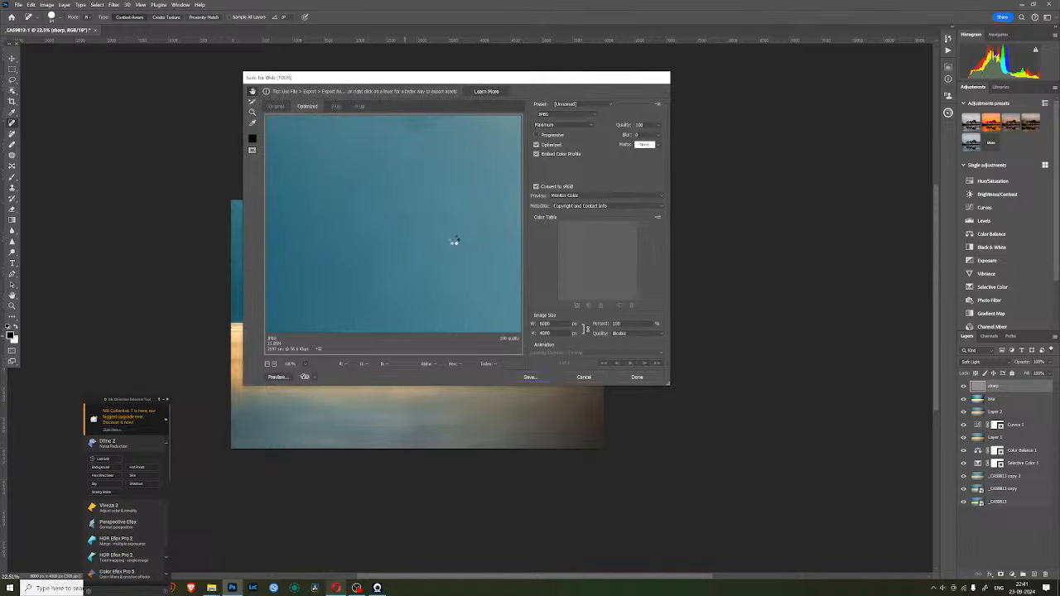